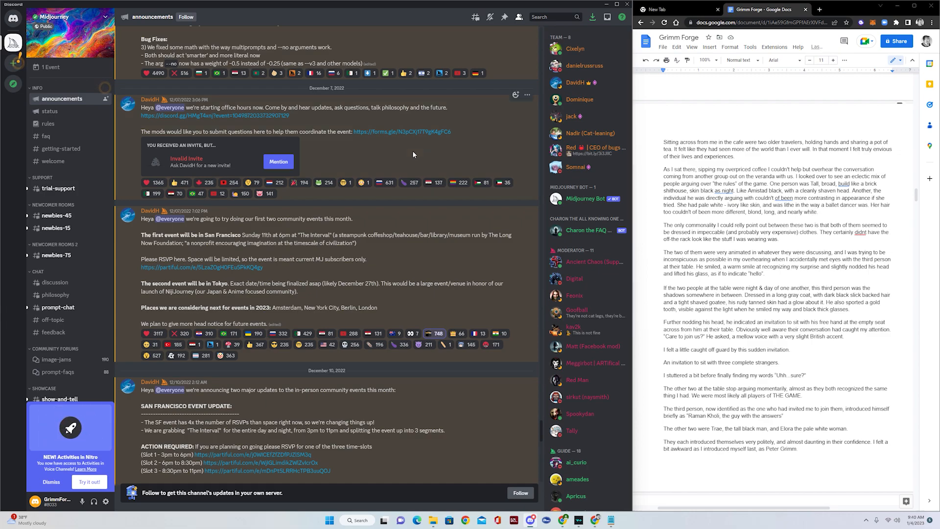
# - Switch to the newbies-15 channel and browse through the Midjourney posts
pyautogui.moveTo(58, 230)
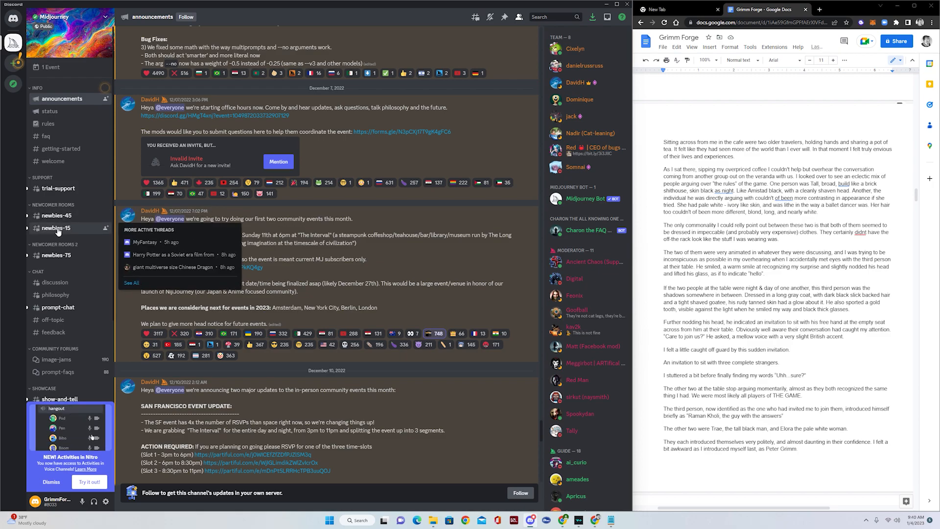
pyautogui.click(64, 229)
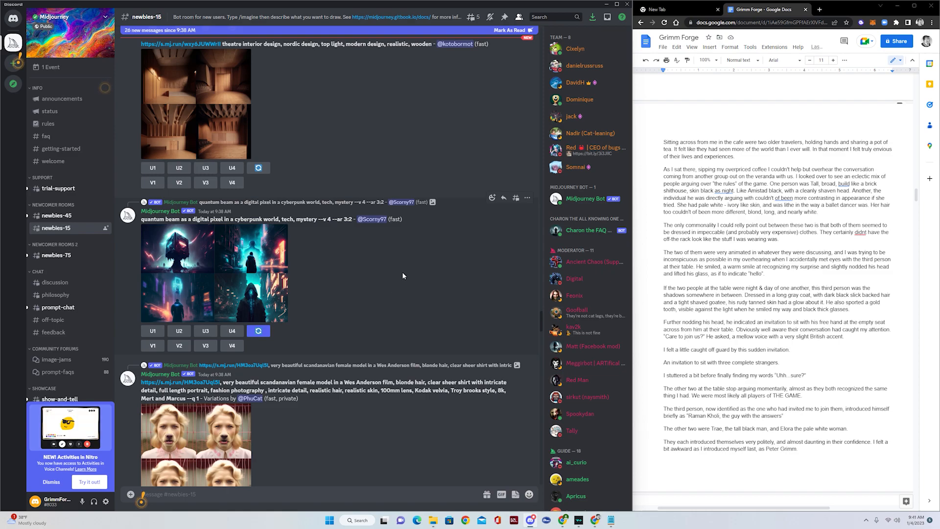
pyautogui.scroll(-10, 403, 275)
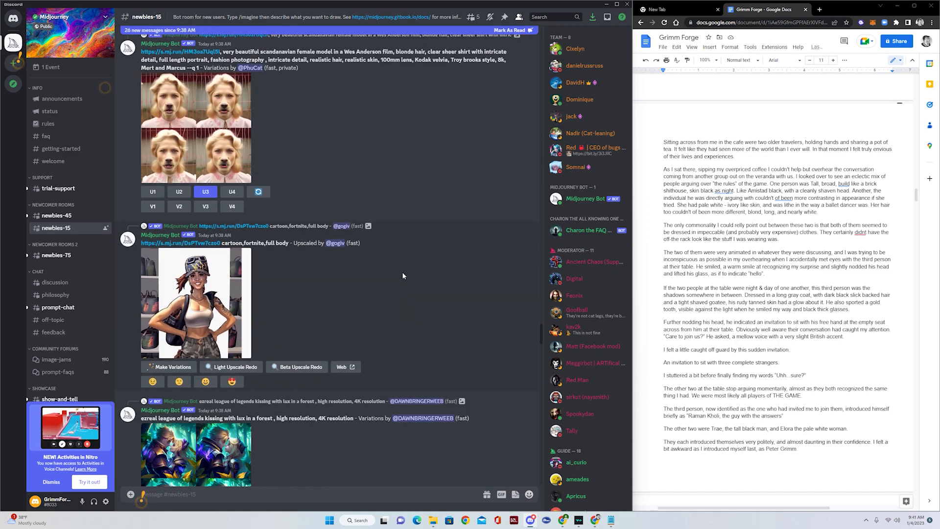
pyautogui.scroll(-10, 403, 276)
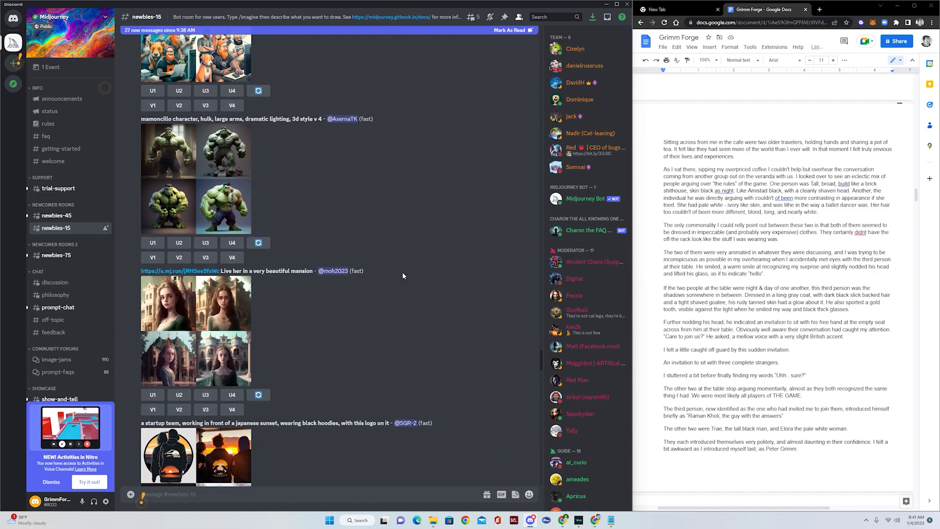
pyautogui.scroll(-10, 402, 272)
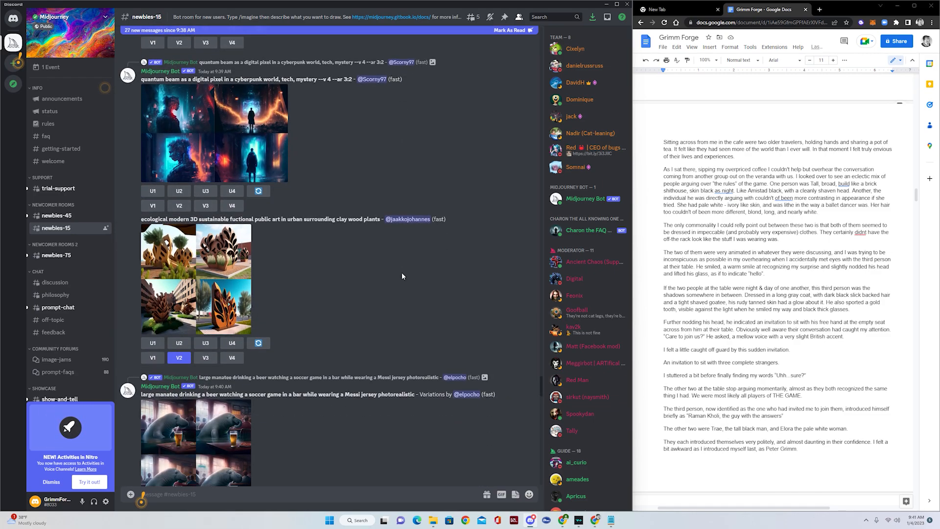
pyautogui.scroll(2, 402, 276)
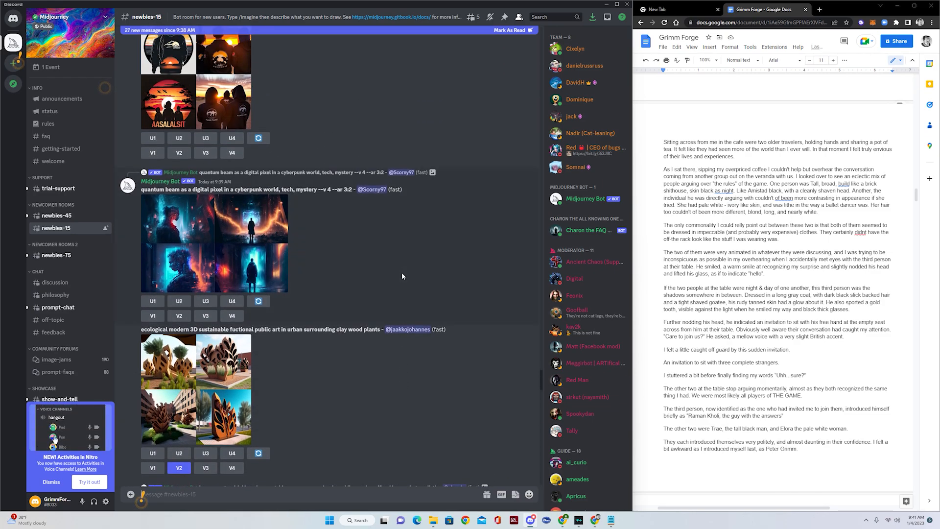
pyautogui.scroll(-6, 402, 275)
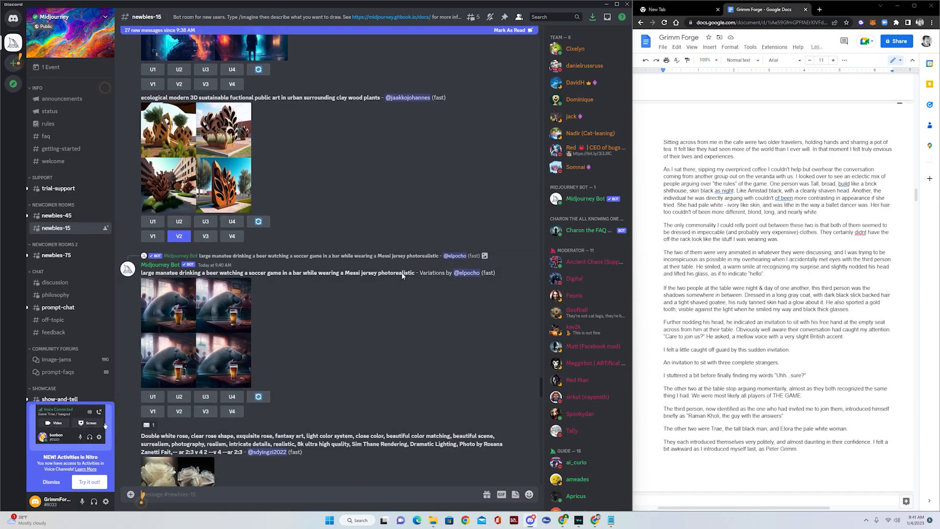
pyautogui.scroll(-5, 401, 273)
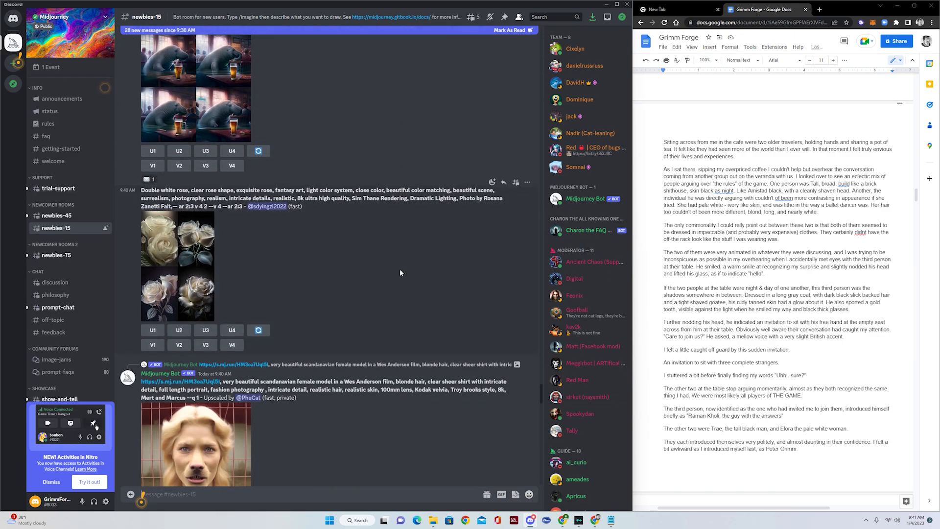
pyautogui.scroll(-6, 318, 277)
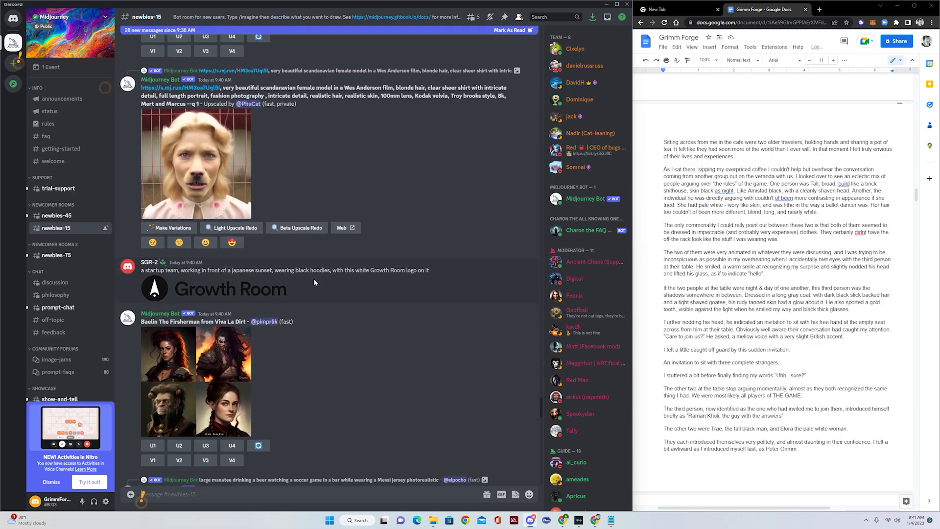
pyautogui.scroll(2, 313, 278)
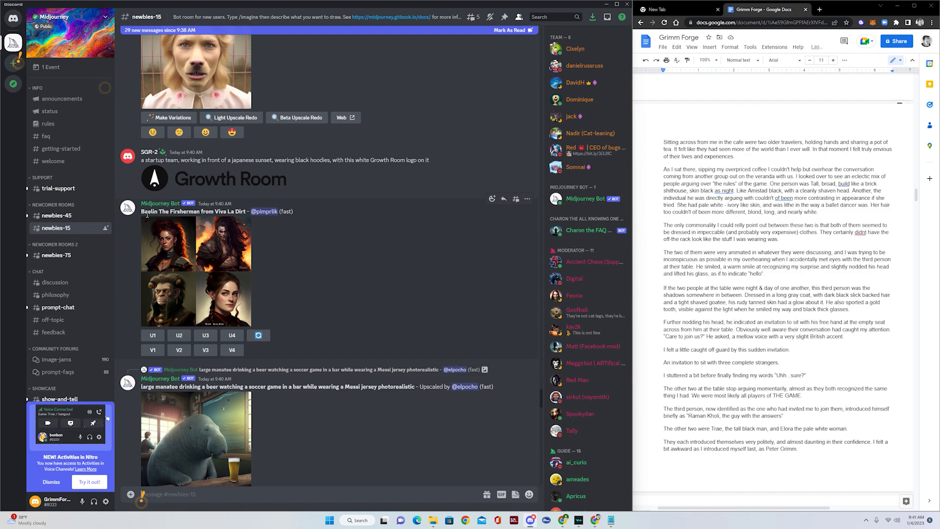
# - Read the 'Baelin The Fisherman' prompt and open its four-portrait grid enlarged
pyautogui.moveTo(142, 211); pyautogui.dragTo(246, 213)
pyautogui.click(280, 238)
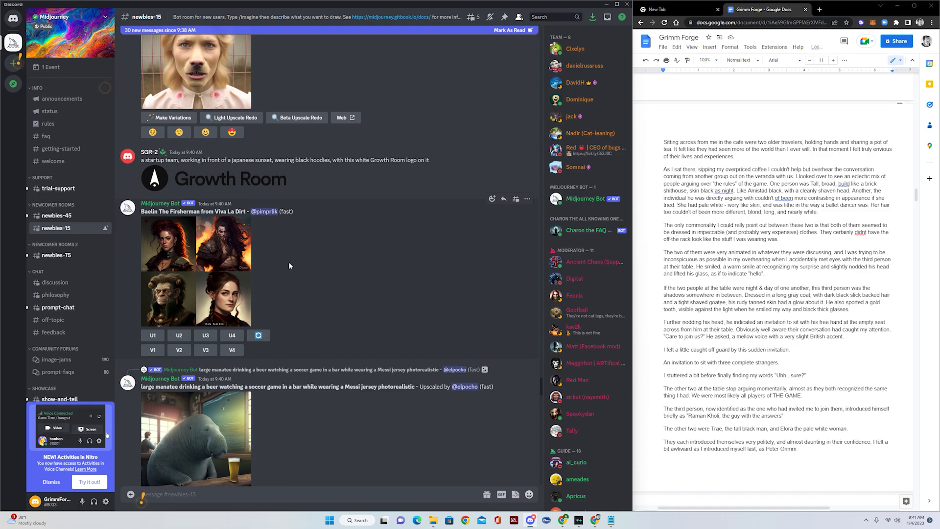
pyautogui.click(223, 268)
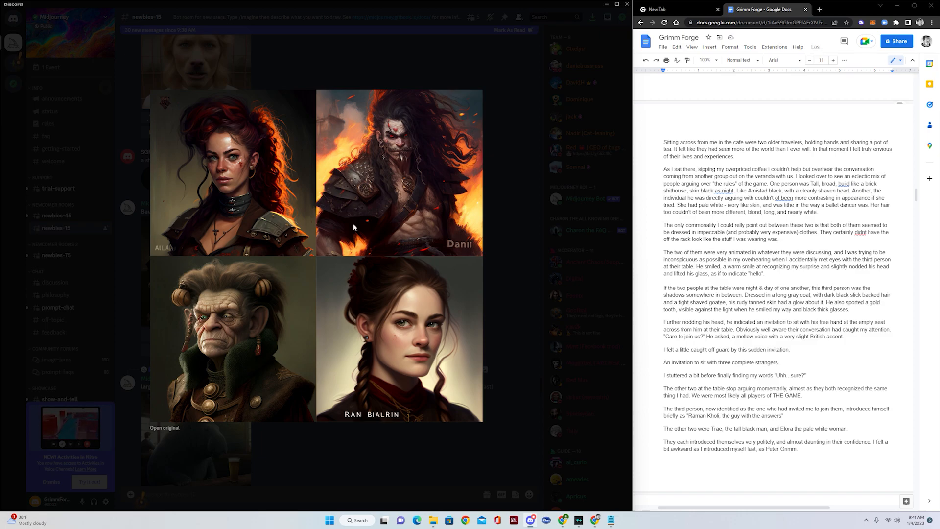
# - Close the Baelin grid, then view the upscaled manatee-drinking-beer image enlarged and close it
pyautogui.click(510, 228)
pyautogui.scroll(-5, 360, 235)
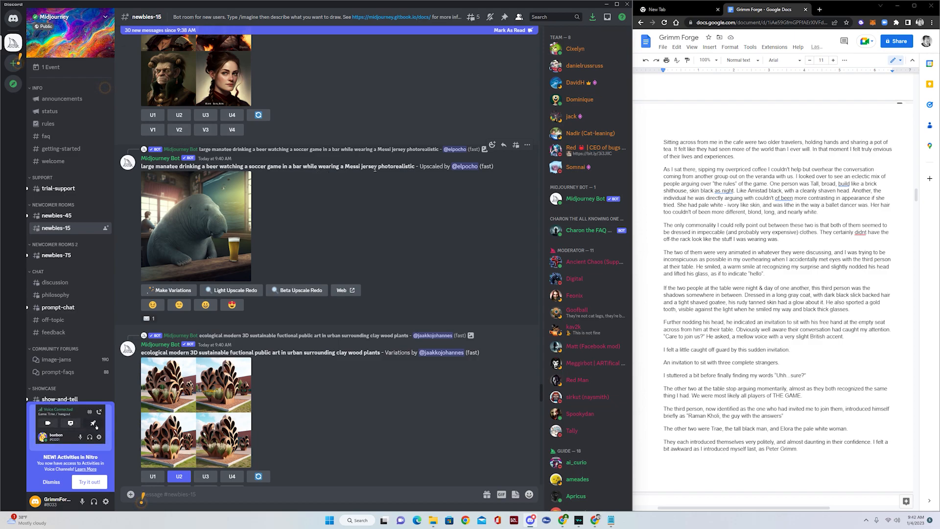
pyautogui.click(219, 225)
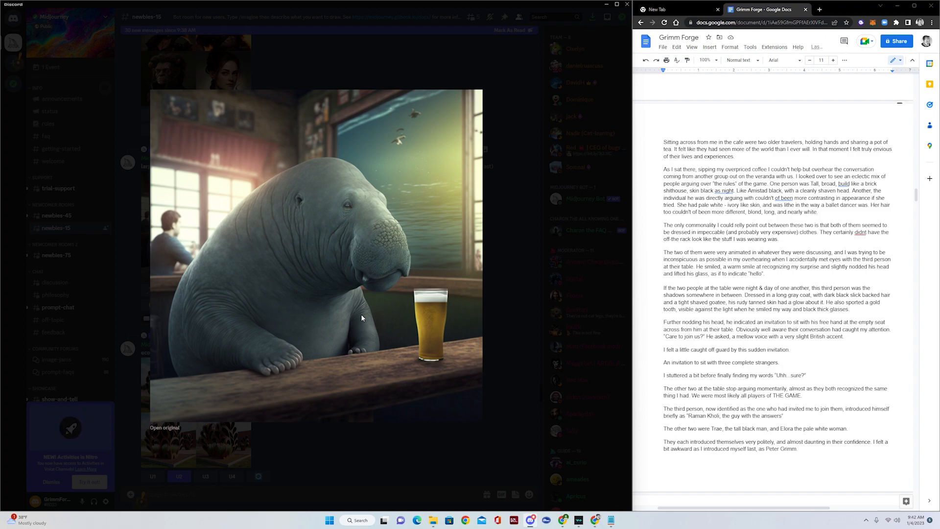
pyautogui.click(503, 284)
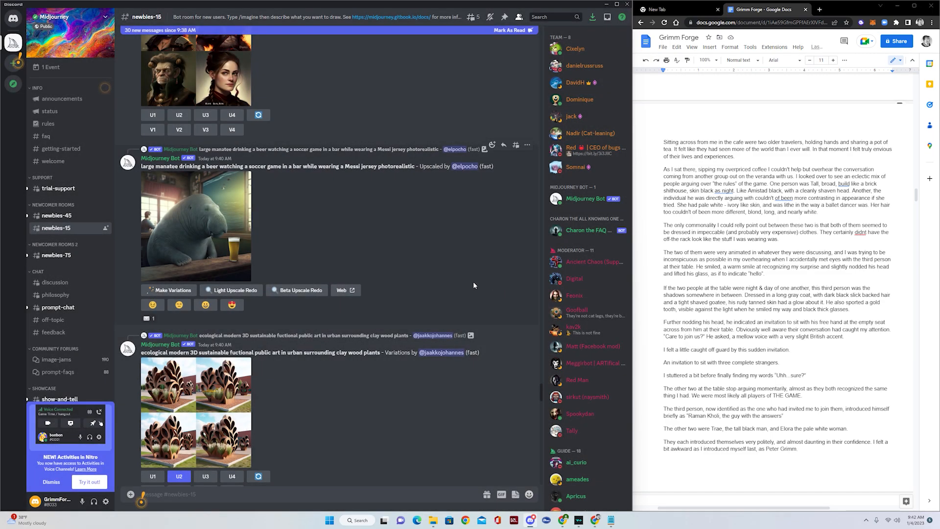
# - Find the long ultra-wide Canon camera woman prompt and open its four-portrait grid enlarged
pyautogui.scroll(-20, 388, 292)
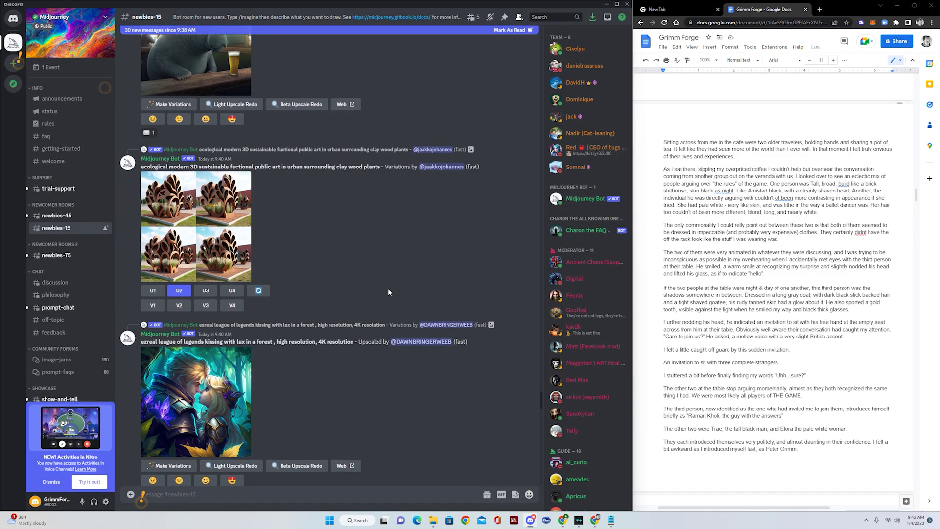
pyautogui.scroll(-20, 388, 292)
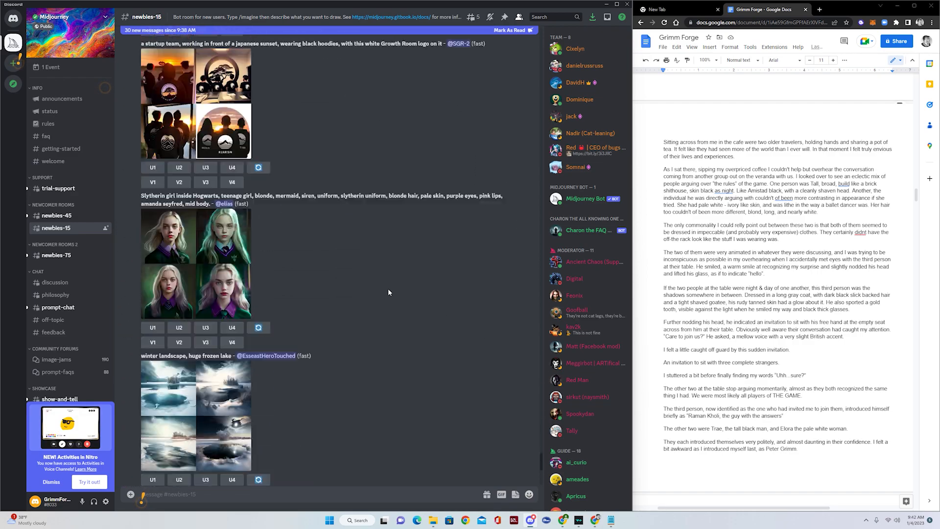
pyautogui.scroll(-15, 388, 292)
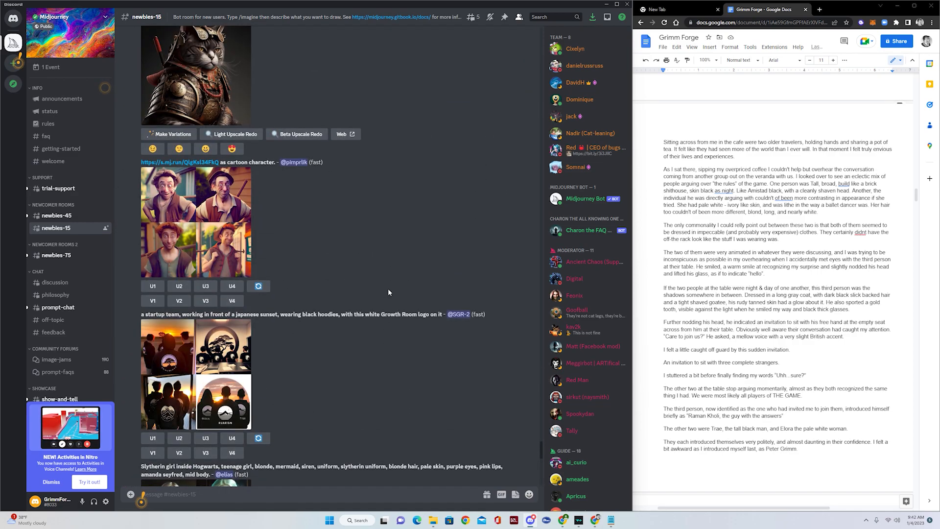
pyautogui.moveTo(540, 412); pyautogui.dragTo(533, 123)
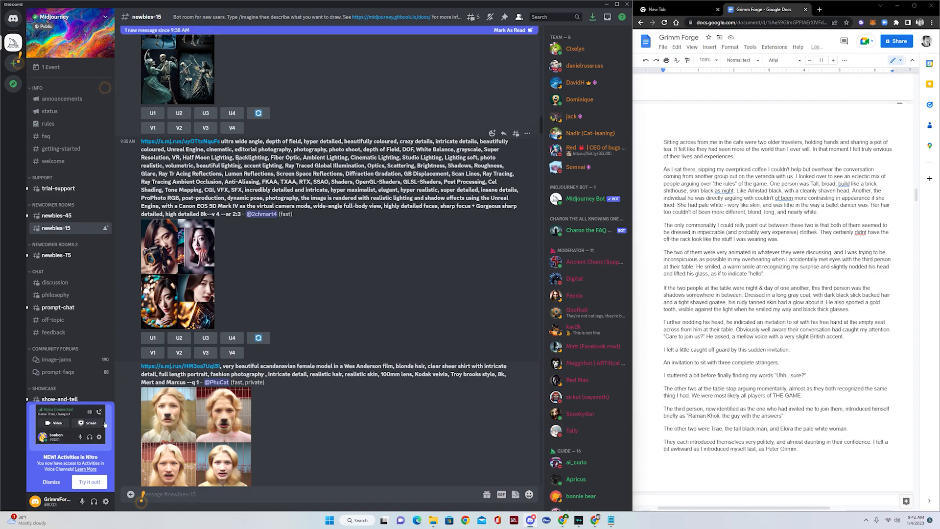
pyautogui.moveTo(235, 157); pyautogui.dragTo(417, 157)
pyautogui.click(359, 153)
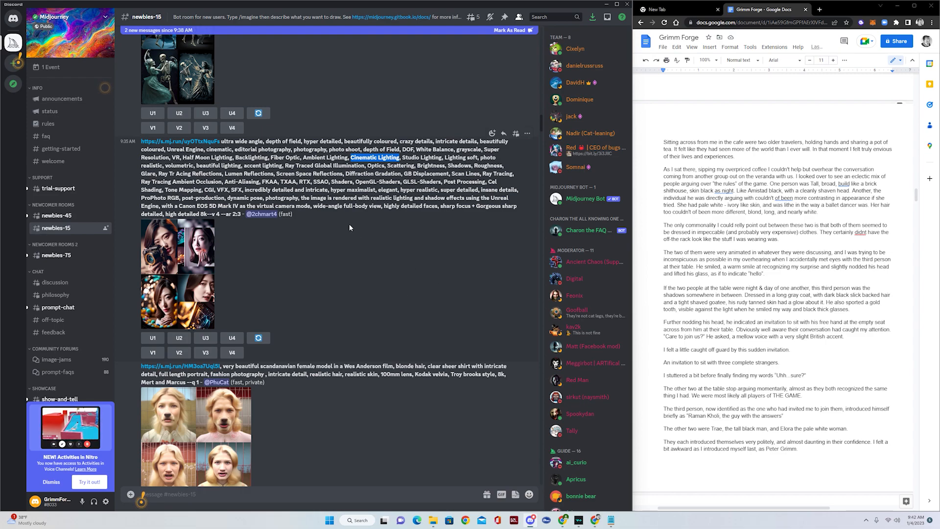
pyautogui.scroll(2, 266, 177)
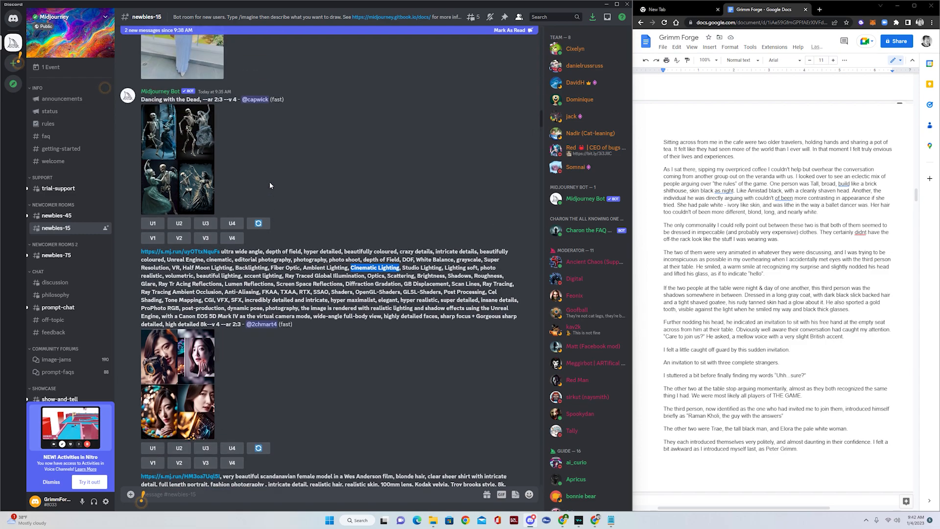
pyautogui.scroll(-2, 248, 296)
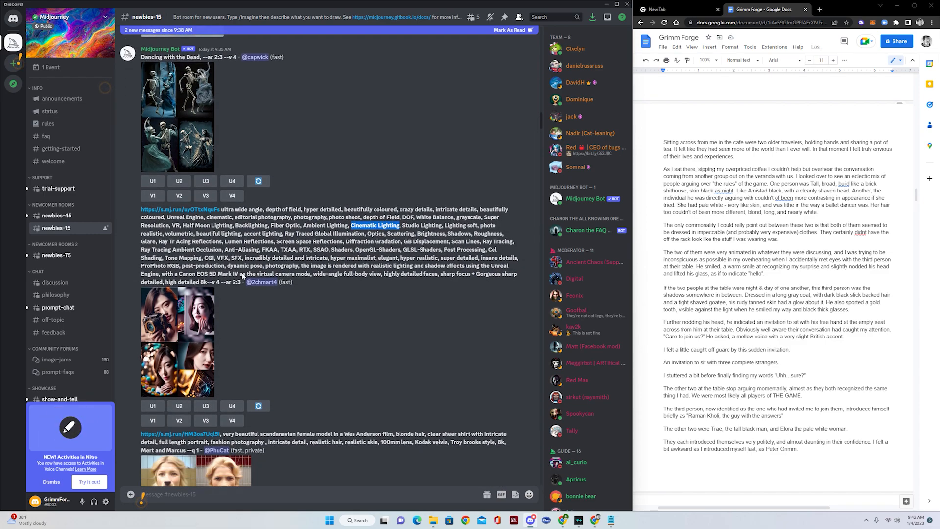
pyautogui.click(205, 315)
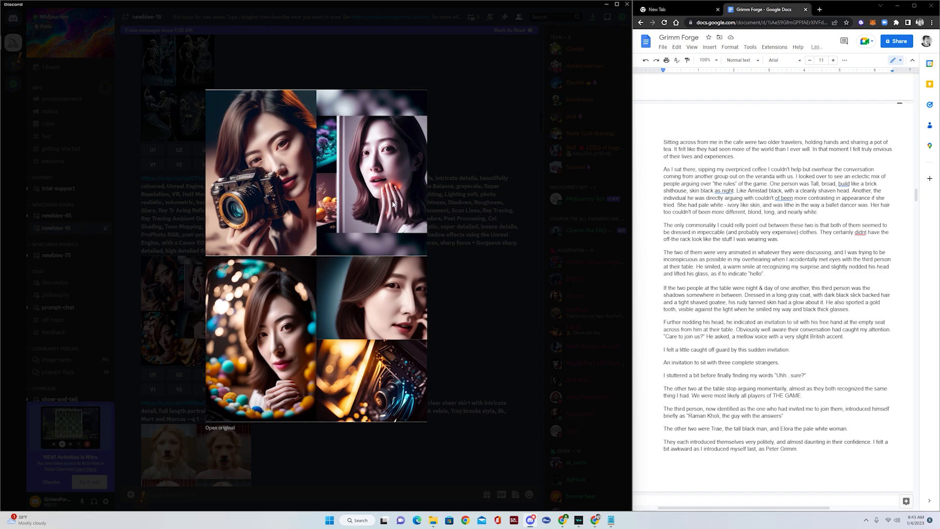
# - Close the enlarged portraits, select the whole ultra wide angle prompt, and focus the message box
pyautogui.click(478, 269)
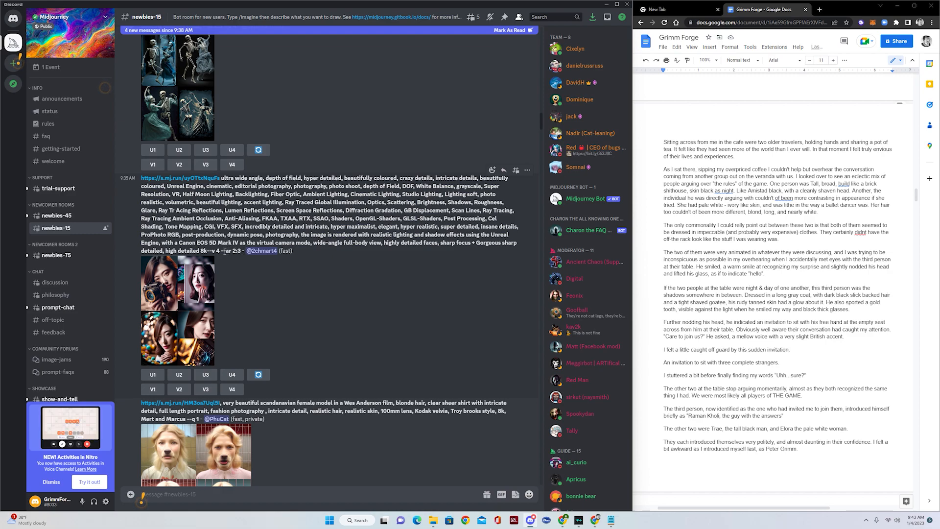
pyautogui.moveTo(221, 251); pyautogui.dragTo(218, 179)
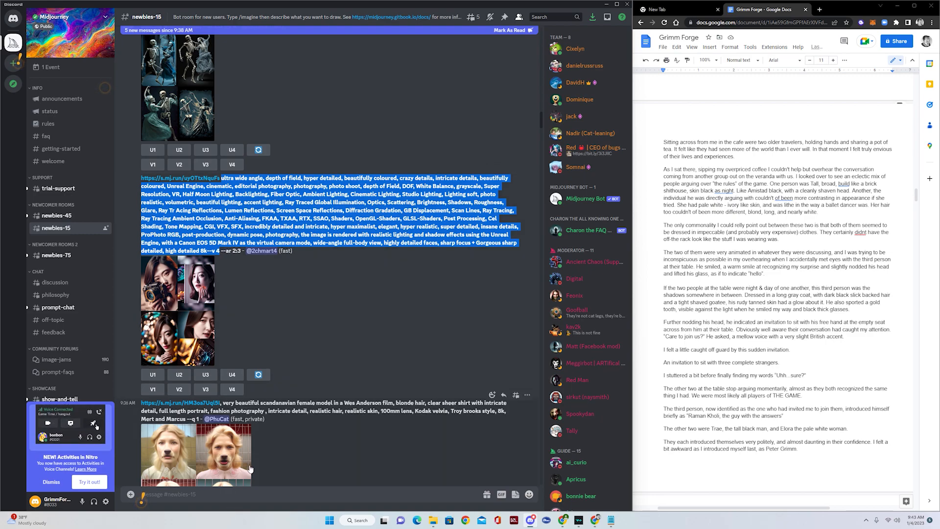
pyautogui.scroll(-3, 243, 477)
pyautogui.click(172, 493)
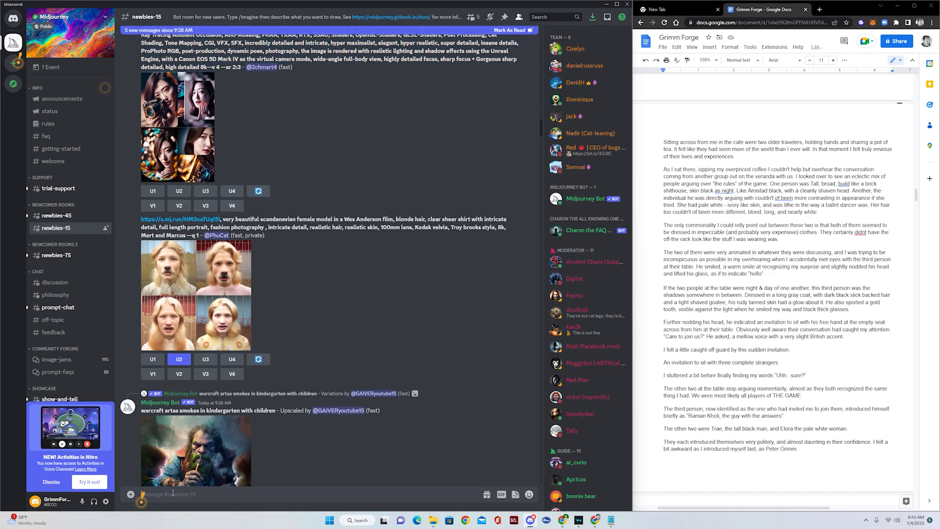
# - Dismiss the popup and leave the newbies-15 message box focused and empty
pyautogui.write('/')
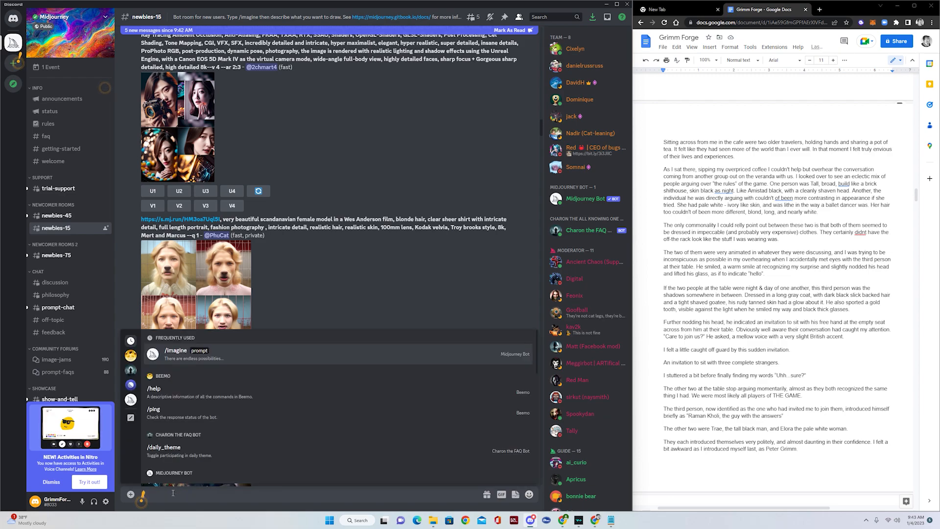
pyautogui.click(51, 482)
pyautogui.click(154, 494)
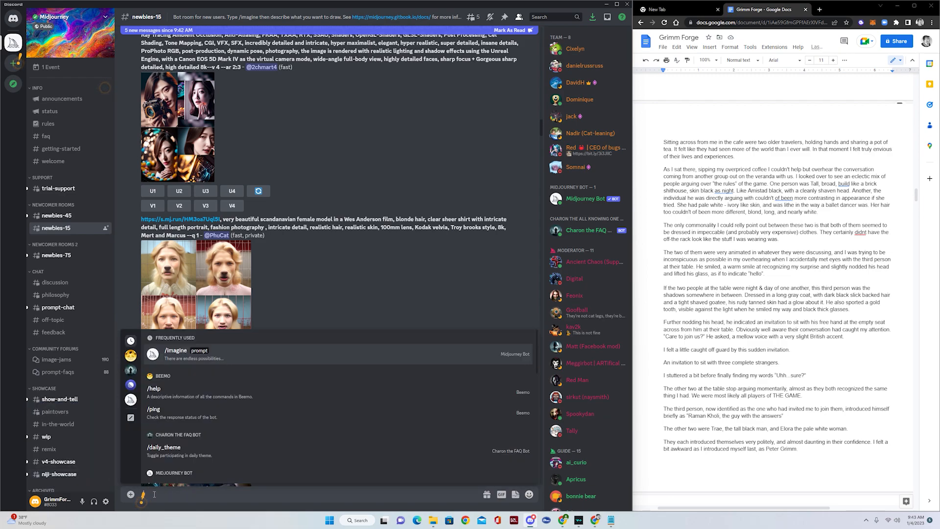
pyautogui.write('/')
pyautogui.press('BackSpace')
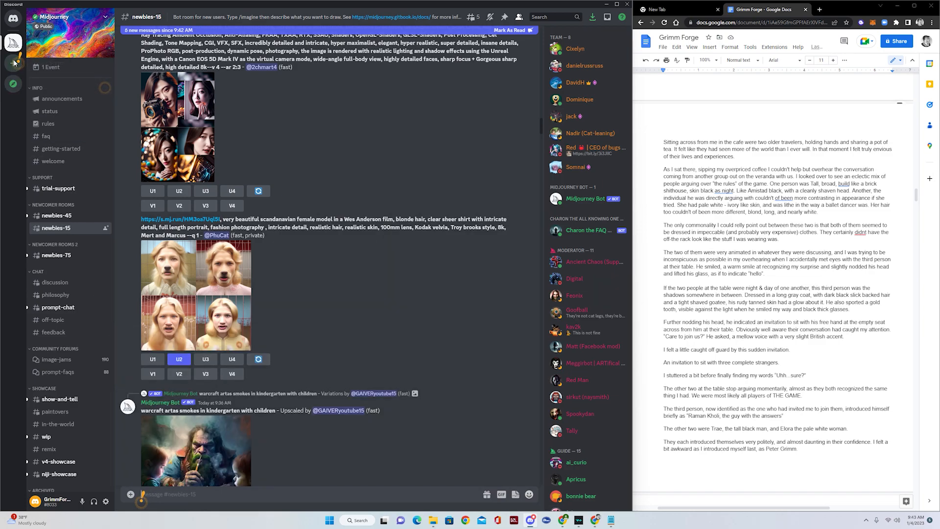
# - Dismiss the 'Create Your Own Server' and 'Have a Conversation' tips
pyautogui.click(20, 68)
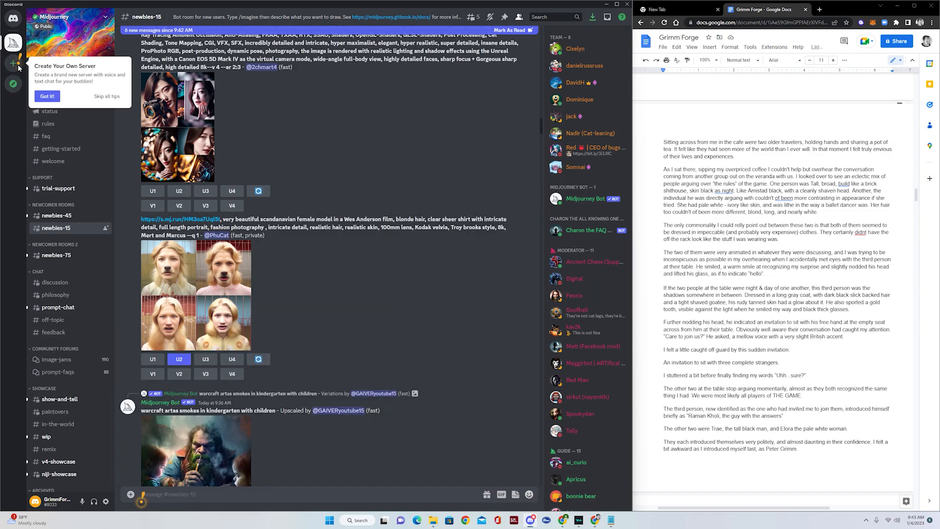
pyautogui.click(46, 97)
pyautogui.click(143, 501)
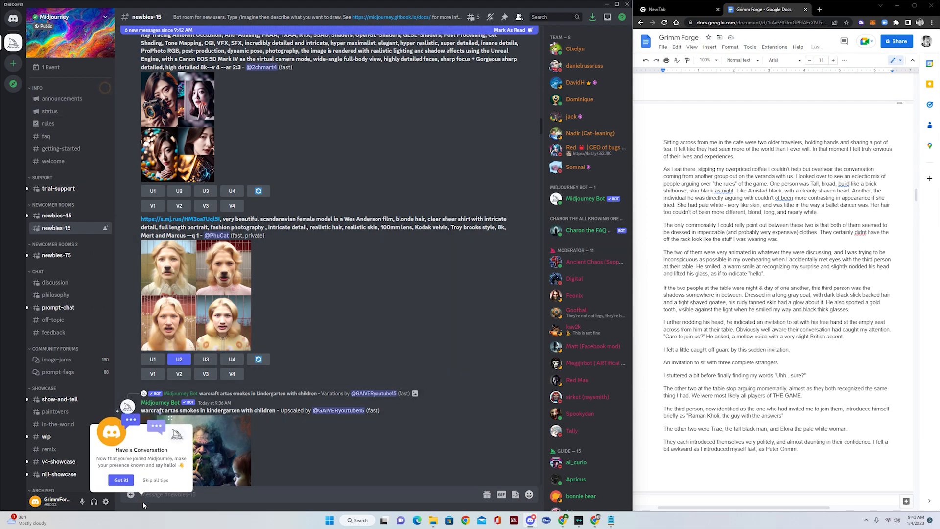
pyautogui.click(124, 477)
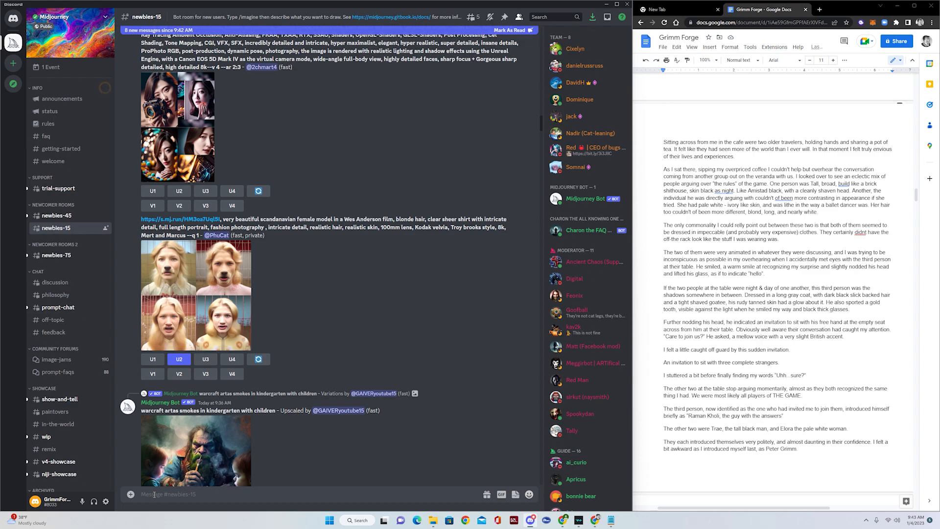
# - Type / in the message box to list slash commands, with /imagine first
pyautogui.write('/')
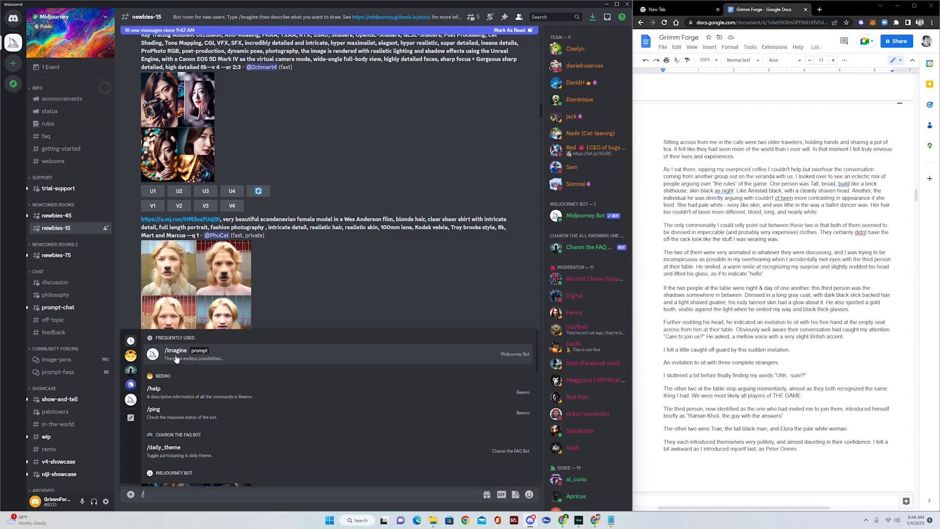
# - Choose /imagine and select the tall man's description in the Google Doc
pyautogui.click(177, 359)
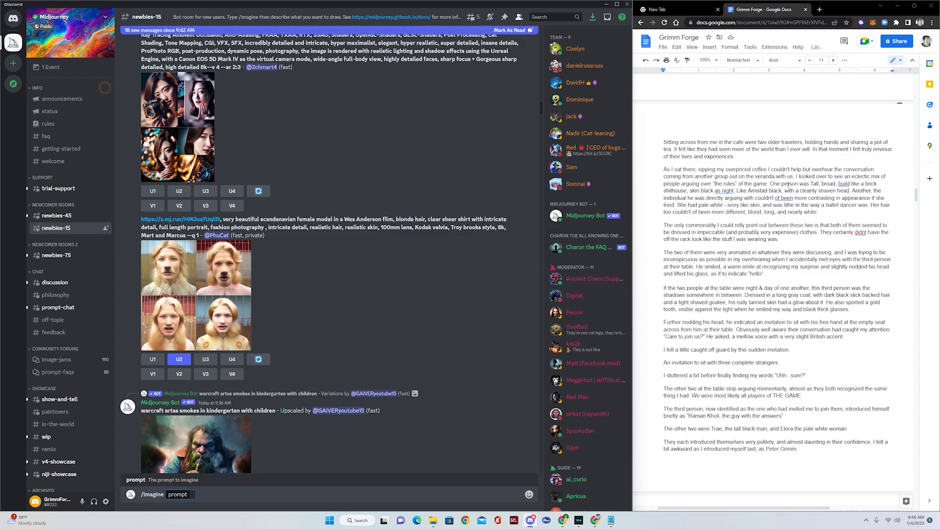
pyautogui.moveTo(811, 183); pyautogui.dragTo(851, 190)
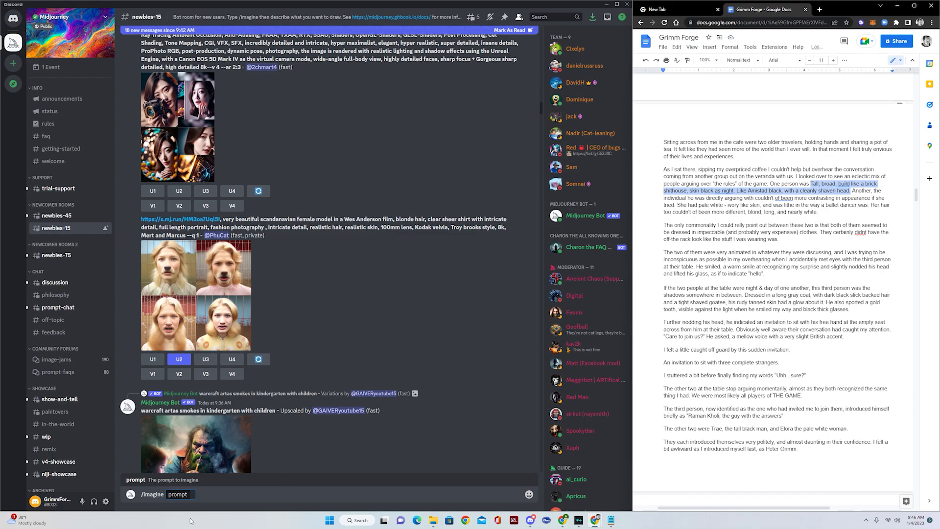
# - Paste the man's description into the prompt, correct 'build' to 'built', add a period, and prefix 'Man'
pyautogui.click(199, 492)
pyautogui.write('Tall, broad, build like a brick shithouse, skin black as night. Like Amistad black, with a cleanly shaven head.')
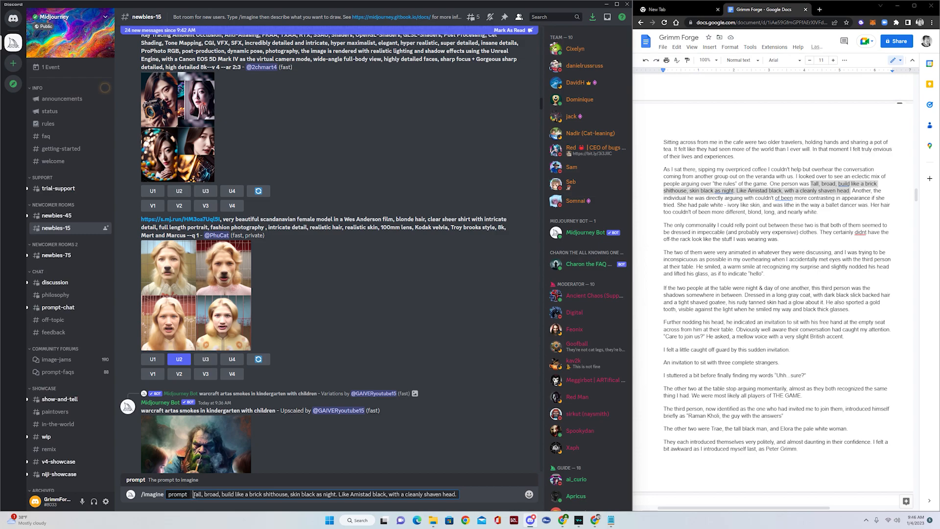
pyautogui.press('Right')
pyautogui.press('Right')
pyautogui.press('Right')
pyautogui.press('Right')
pyautogui.click(231, 494)
pyautogui.press('Delete')
pyautogui.write('t')
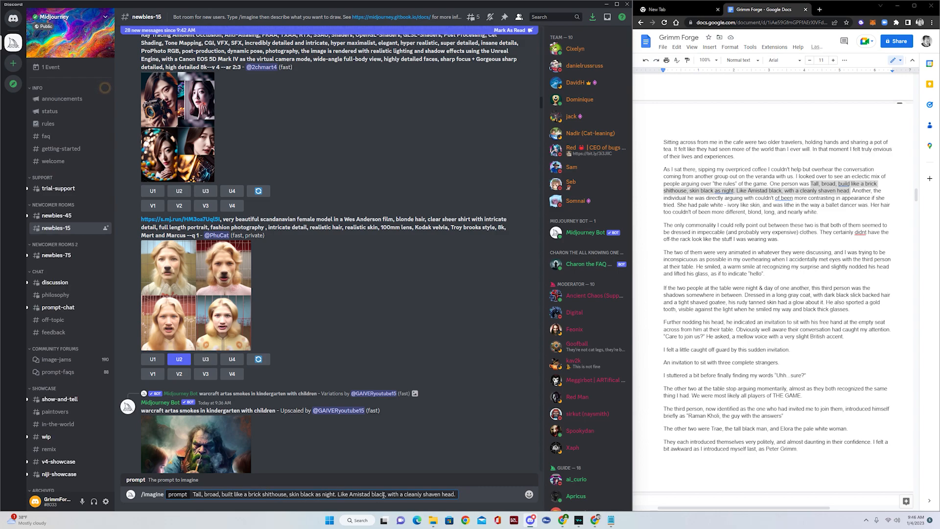
pyautogui.click(456, 496)
pyautogui.write('.')
pyautogui.press('Home')
pyautogui.write('Ma')
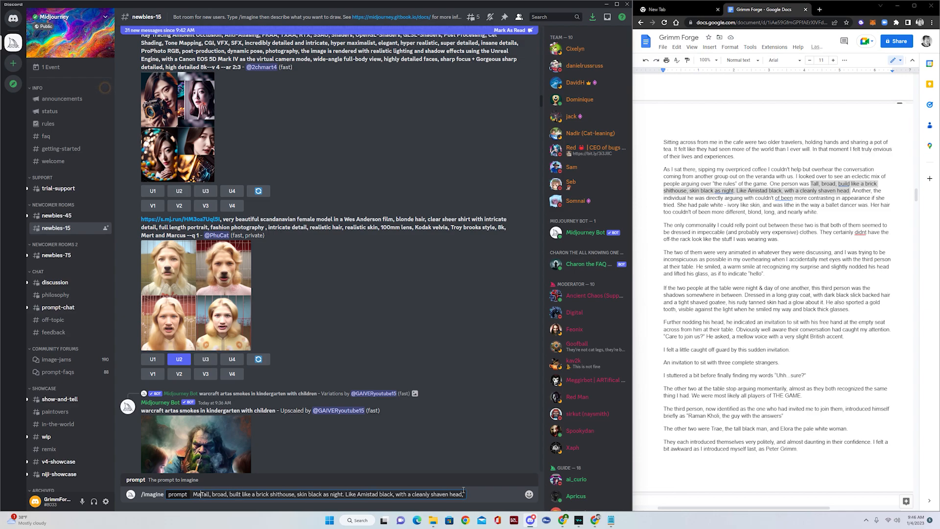
pyautogui.write('n')
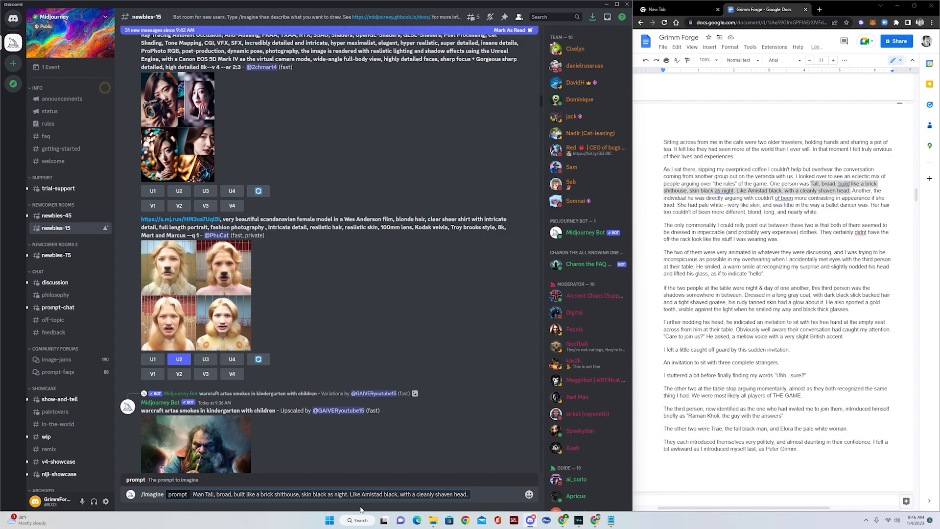
pyautogui.click(469, 495)
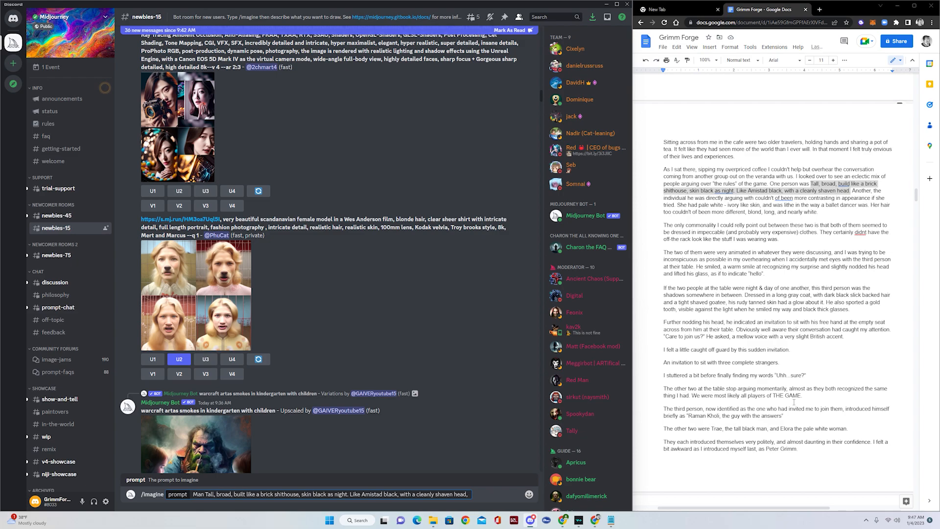
# - Add the ancient cave, flashlight, combat boots, black cargo pants and white tshirt to the prompt
pyautogui.write('standing in an anc')
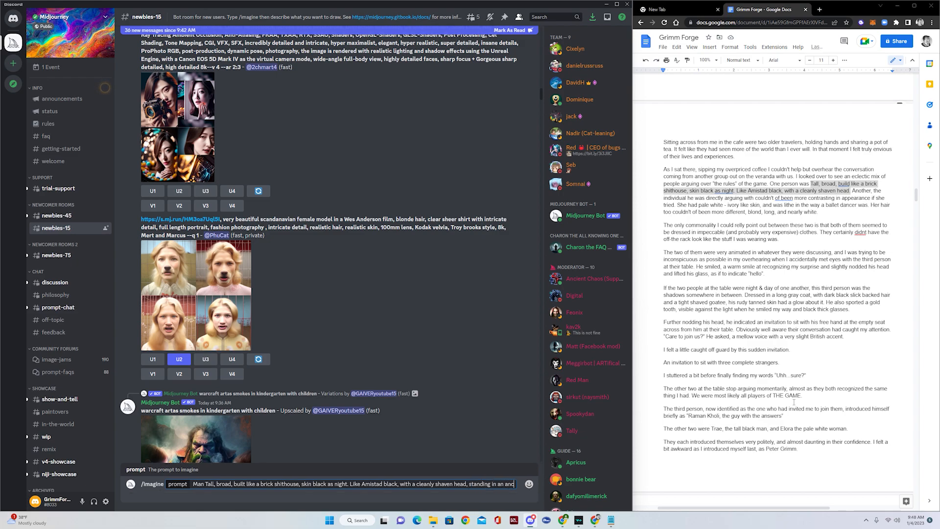
pyautogui.write('ient cave with ')
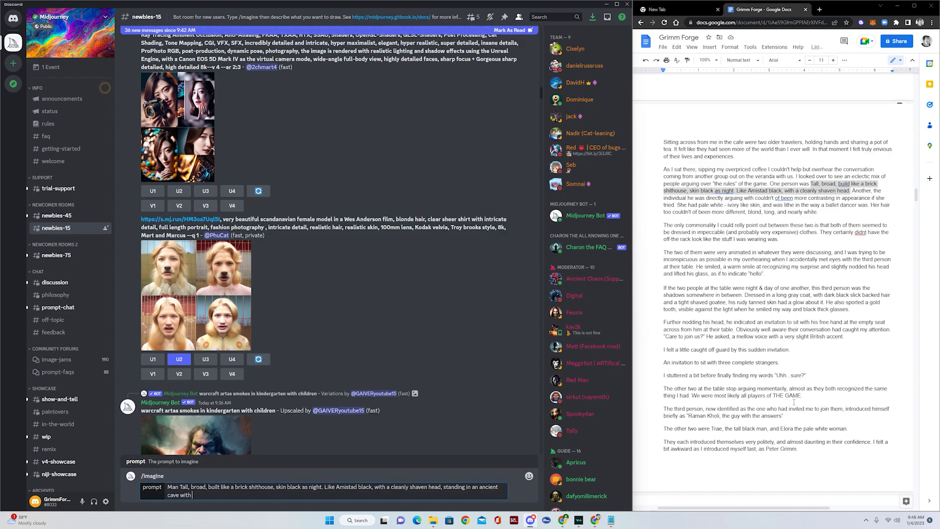
pyautogui.write('a flashlight in one hand')
pyautogui.write('wearing')
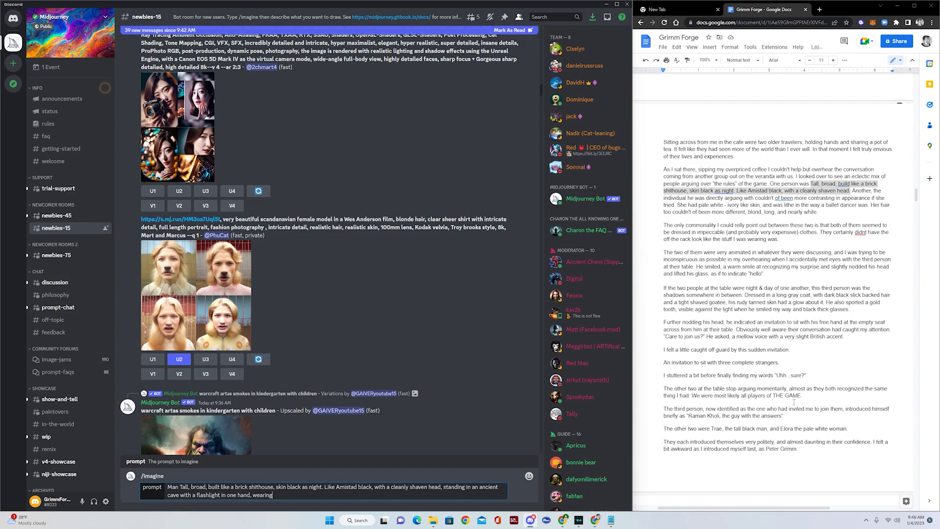
pyautogui.write(' combat')
pyautogui.write(' boots')
pyautogui.write(' trench')
pyautogui.press('BackSpace')
pyautogui.press('BackSpace')
pyautogui.press('BackSpace')
pyautogui.press('BackSpace')
pyautogui.press('BackSpace')
pyautogui.press('BackSpace')
pyautogui.write('black carg')
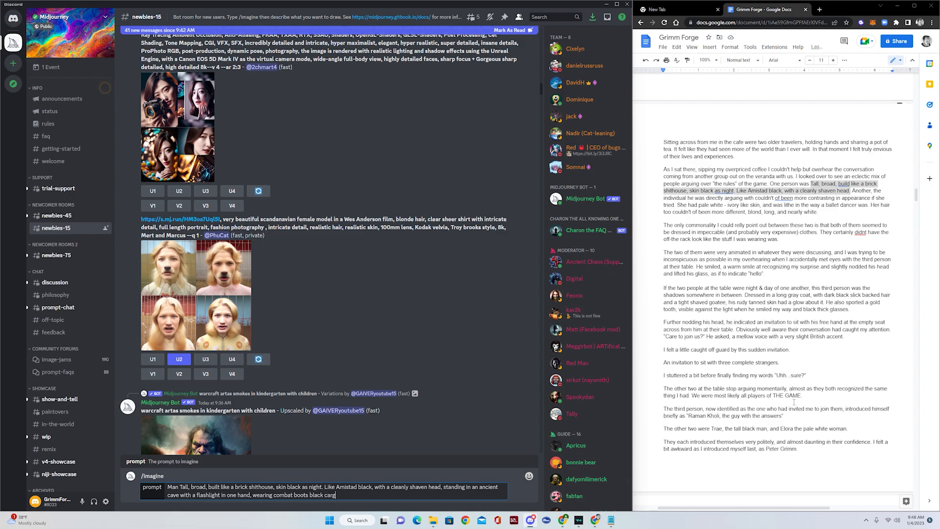
pyautogui.write('o pants and a white')
pyautogui.write('tshirt')
pyautogui.write(',')
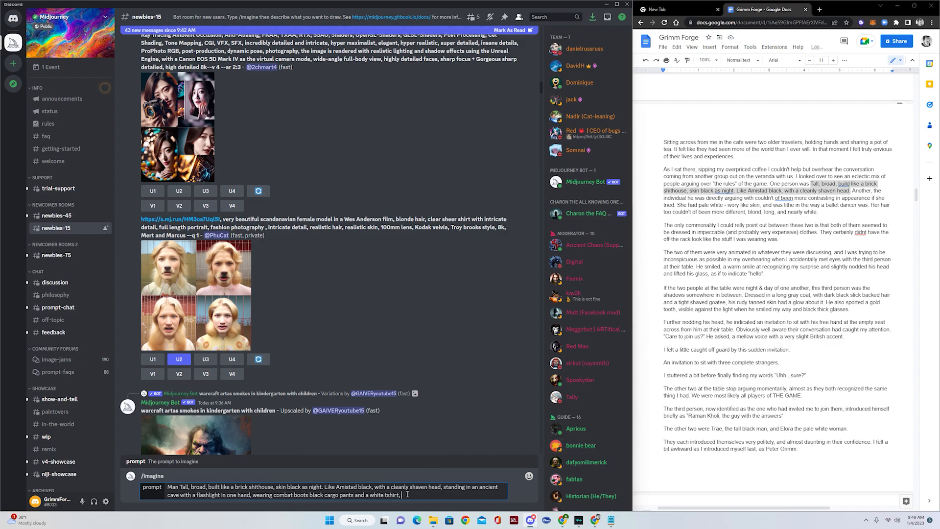
pyautogui.write('Tall, broad, build like a brick shithouse, skin black as night. Like Amistad black, with a cleanly shaven head.')
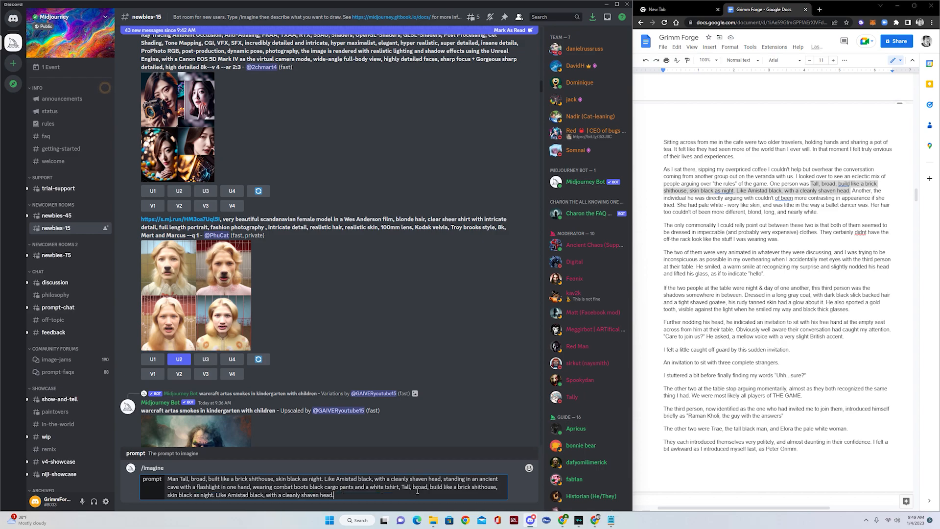
pyautogui.hotkey('ctrl', 'z')
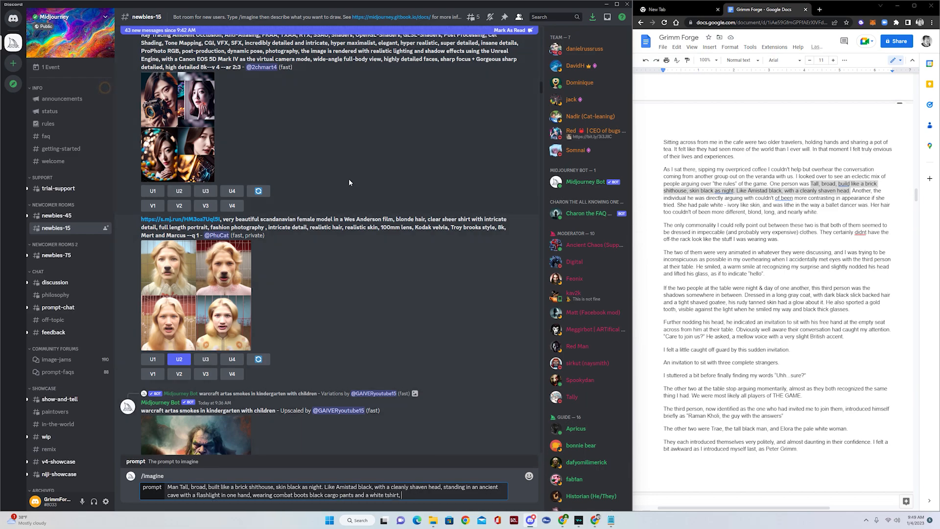
# - Append the earlier style prompt without the Canon EOS 5D Mark IV phrase and send it
pyautogui.scroll(3, 349, 178)
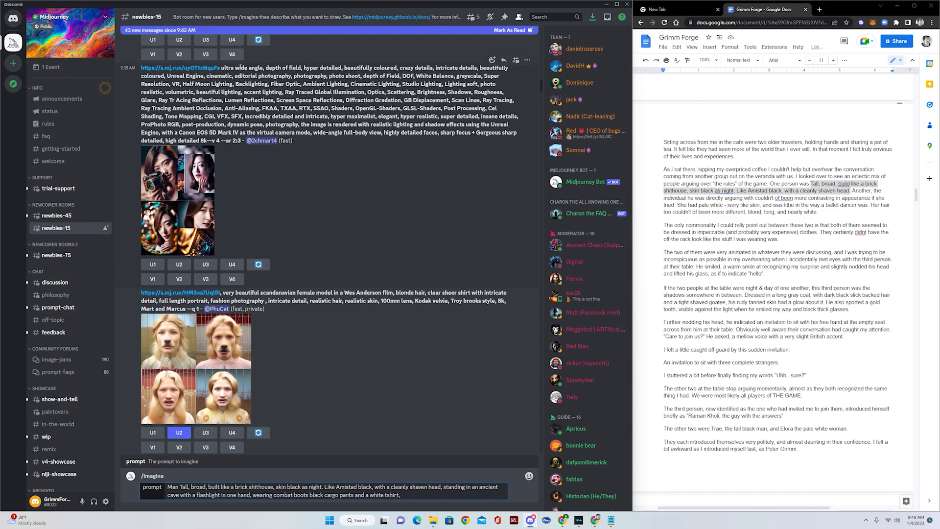
pyautogui.moveTo(222, 67); pyautogui.dragTo(219, 148)
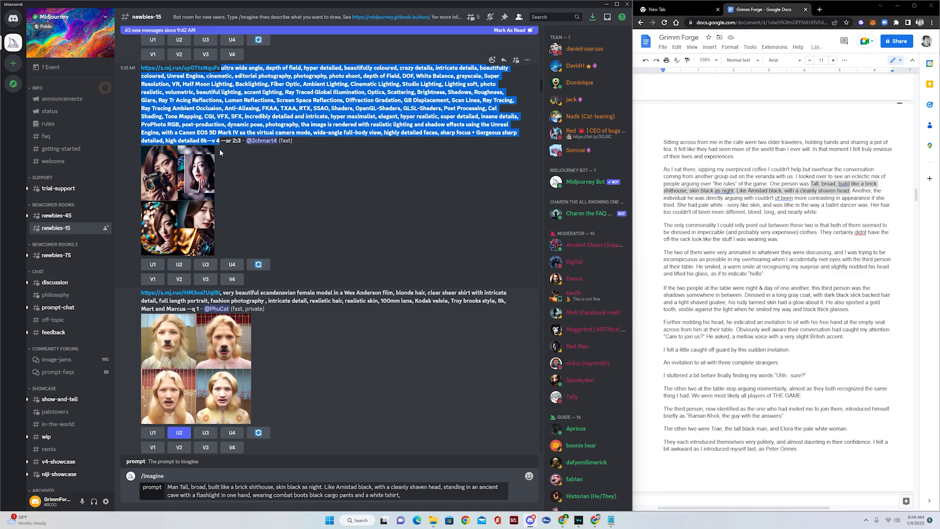
pyautogui.hotkey('ctrl', 'c')
pyautogui.click(401, 496)
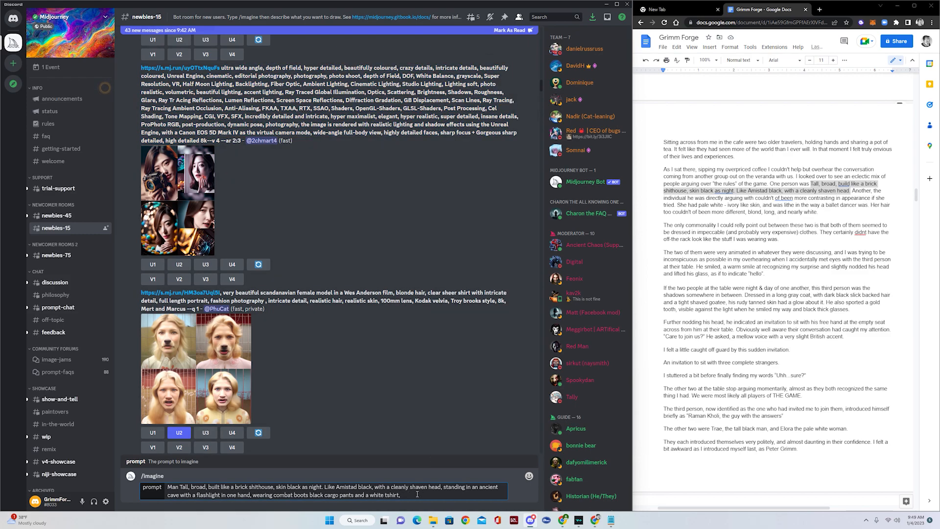
pyautogui.hotkey('ctrl', 'v')
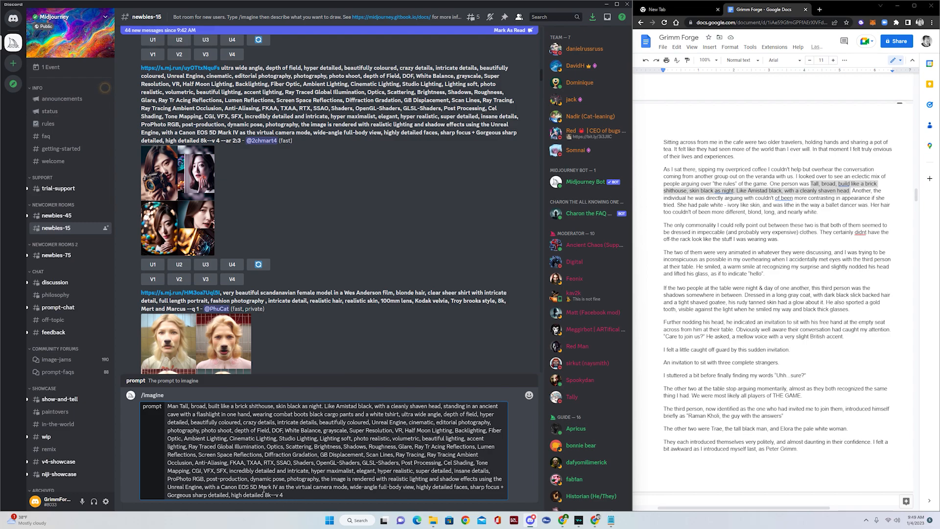
pyautogui.moveTo(204, 486); pyautogui.dragTo(349, 488)
pyautogui.press('BackSpace')
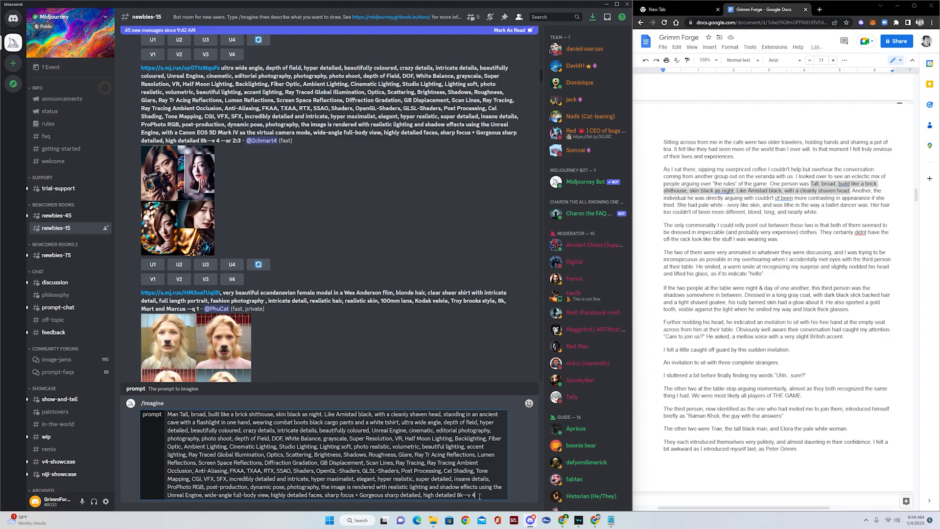
pyautogui.press('Return')
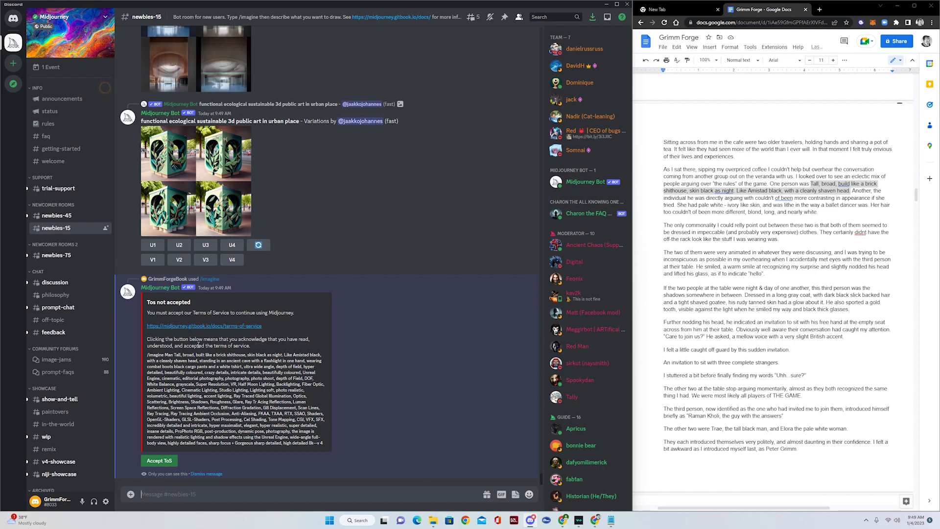
# - Accept Midjourney's Terms of Service and put the cursor in the #newbies-15 message box
pyautogui.click(156, 466)
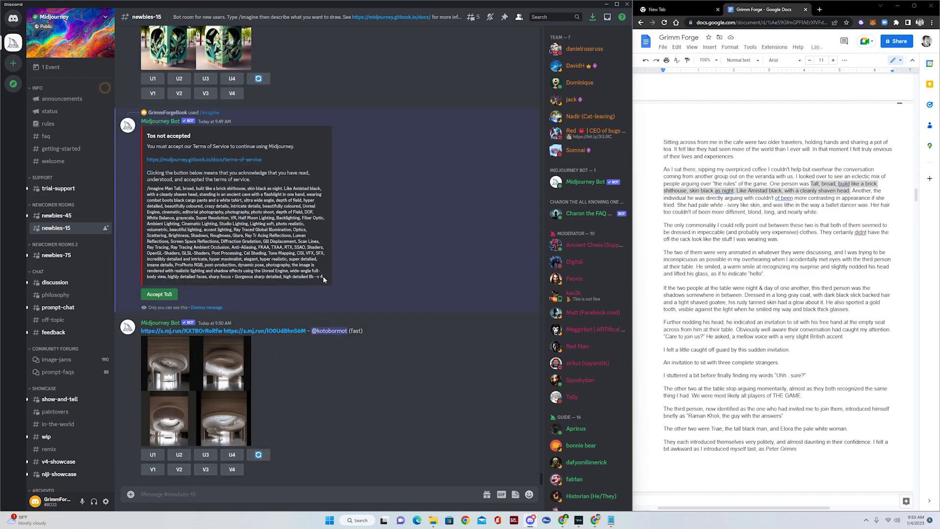
pyautogui.moveTo(323, 276); pyautogui.dragTo(145, 189)
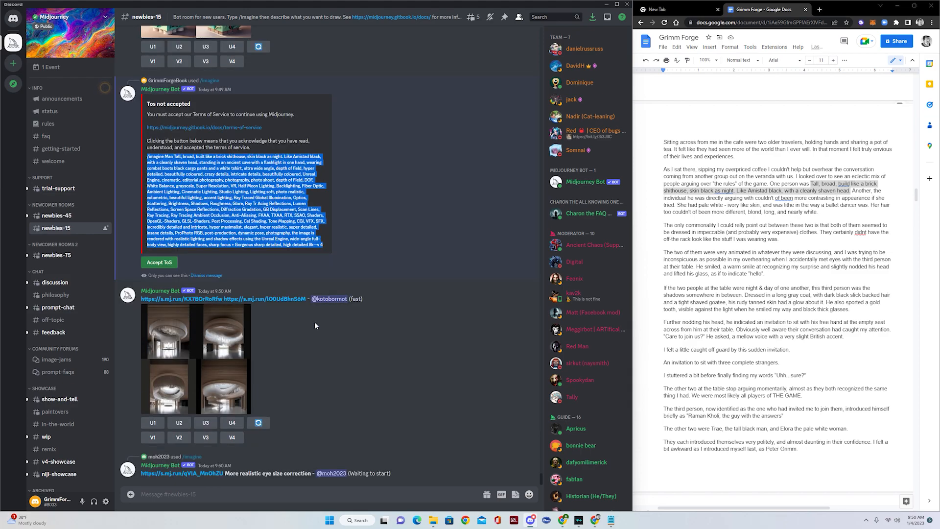
pyautogui.click(159, 261)
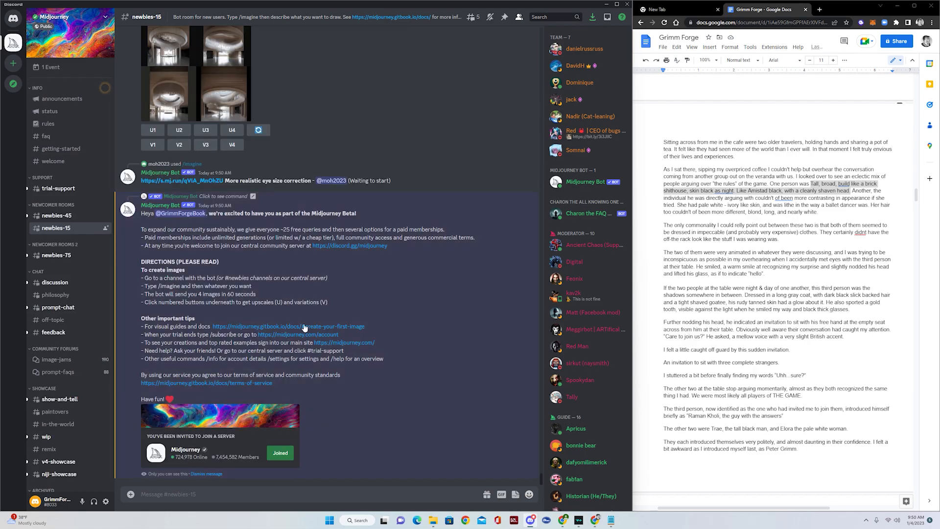
pyautogui.click(189, 493)
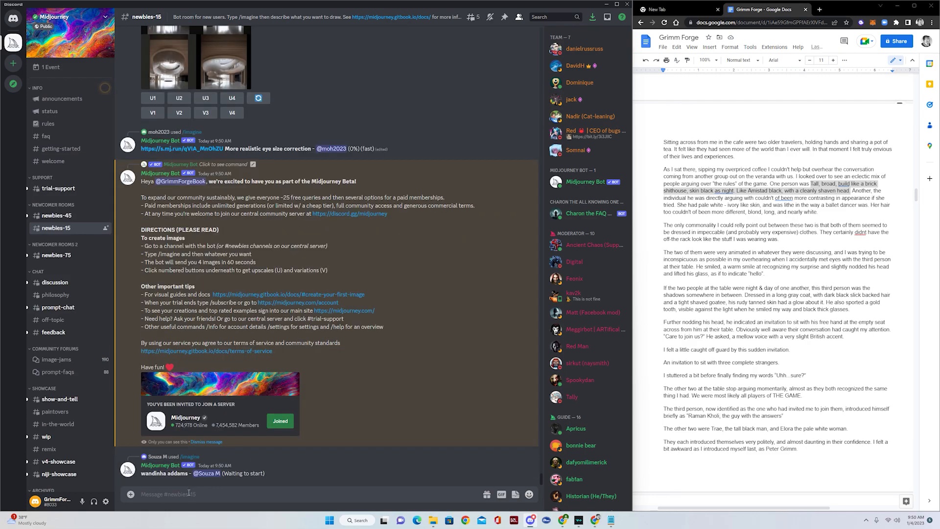
# - Submit an /imagine prompt with the pasted tall-man description, now beginning 'A Man Tall, broad'
pyautogui.write('/im')
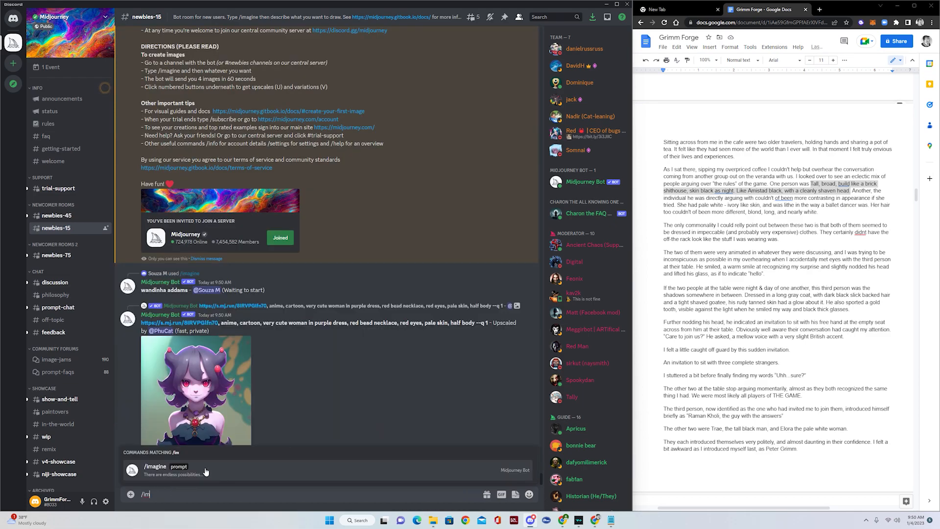
pyautogui.click(208, 470)
pyautogui.hotkey('ctrl', 'v')
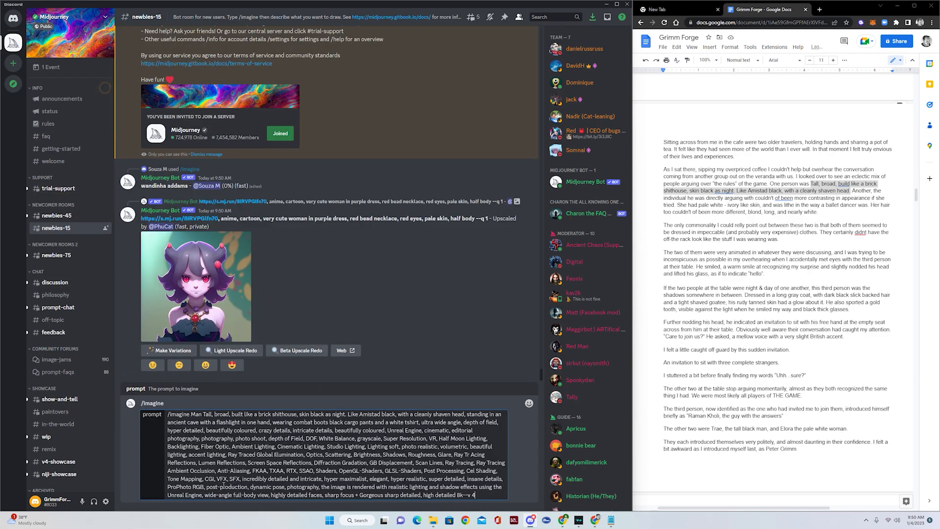
pyautogui.click(194, 415)
pyautogui.press('BackSpace')
pyautogui.press('BackSpace')
pyautogui.press('BackSpace')
pyautogui.press('BackSpace')
pyautogui.press('BackSpace')
pyautogui.press('BackSpace')
pyautogui.press('BackSpace')
pyautogui.press('BackSpace')
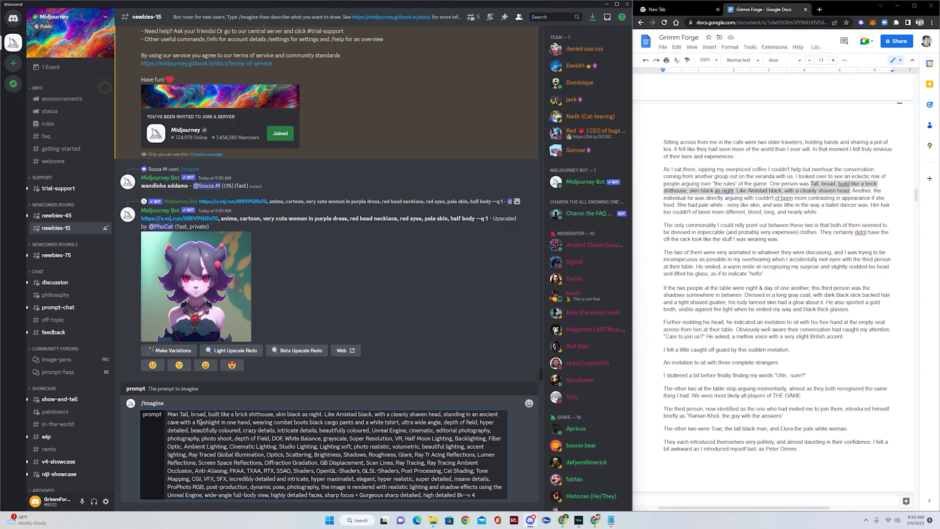
pyautogui.write('A')
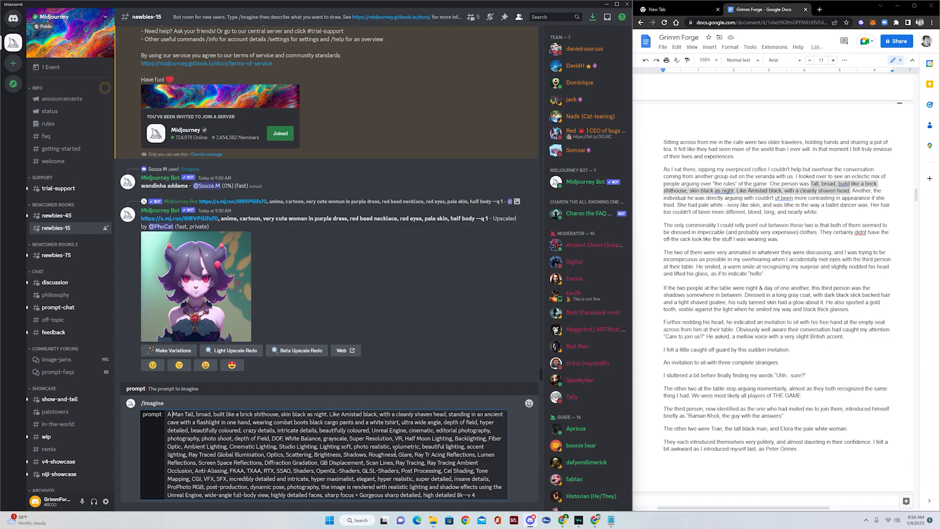
pyautogui.press('Return')
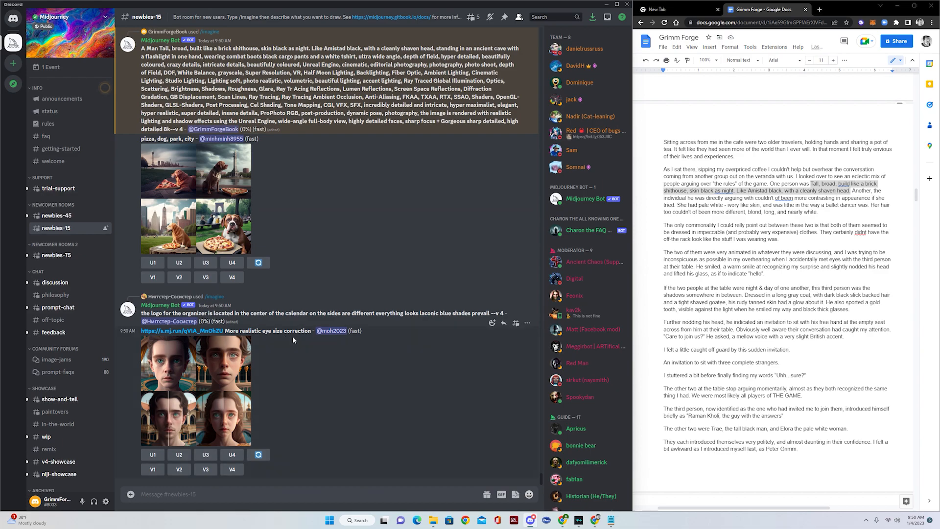
pyautogui.scroll(3, 318, 361)
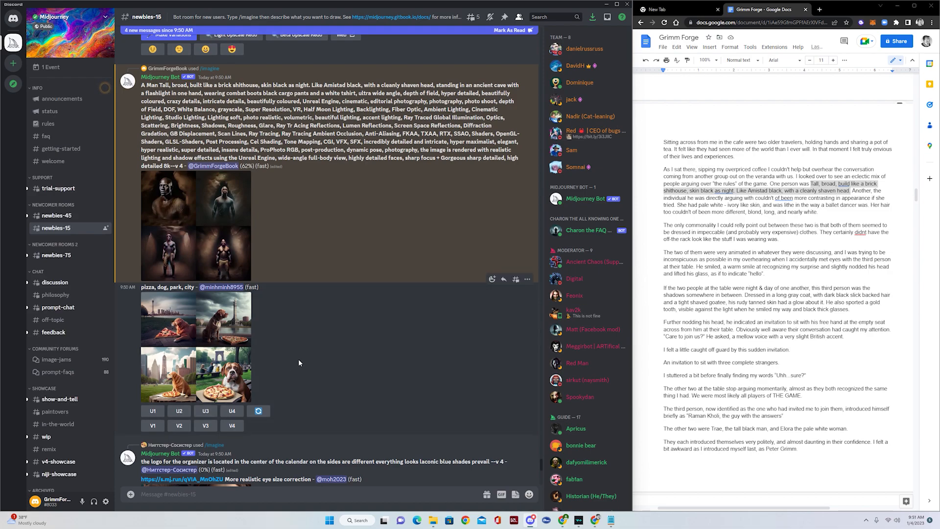
pyautogui.scroll(-10, 321, 344)
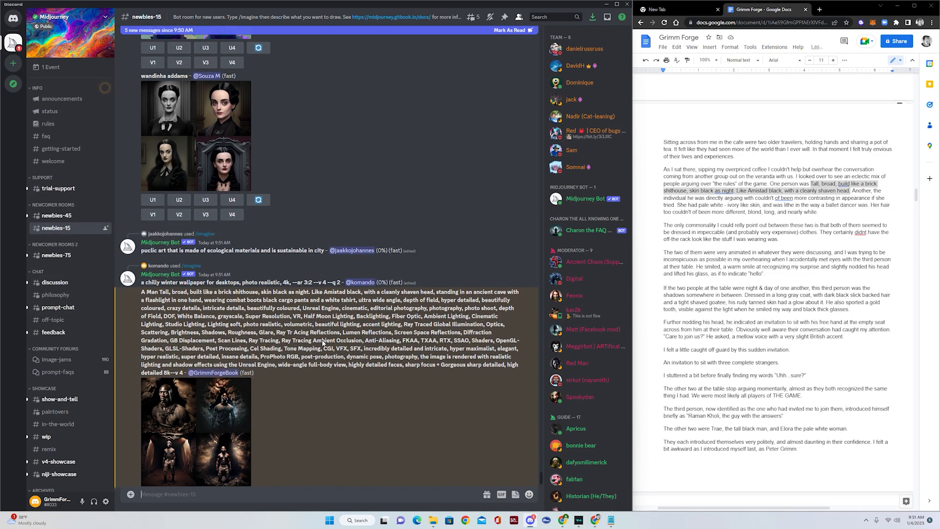
pyautogui.scroll(-5, 322, 340)
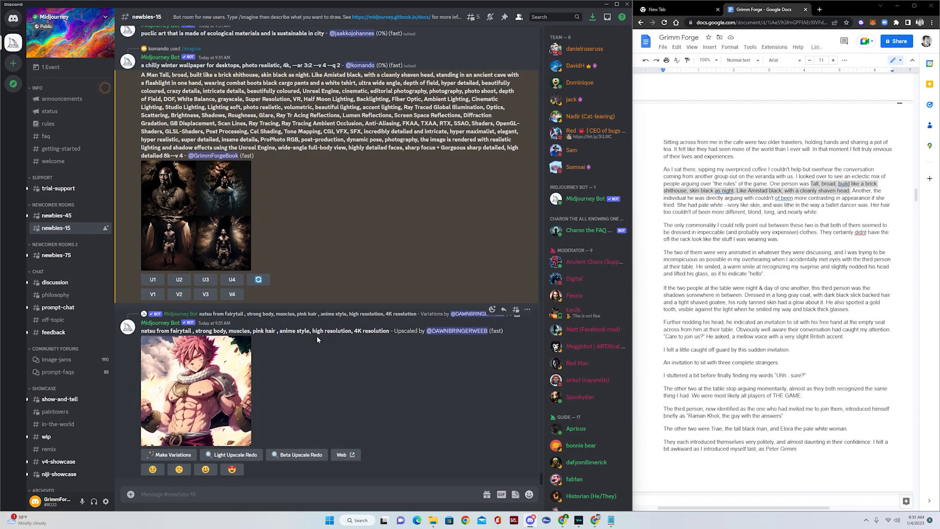
pyautogui.click(234, 243)
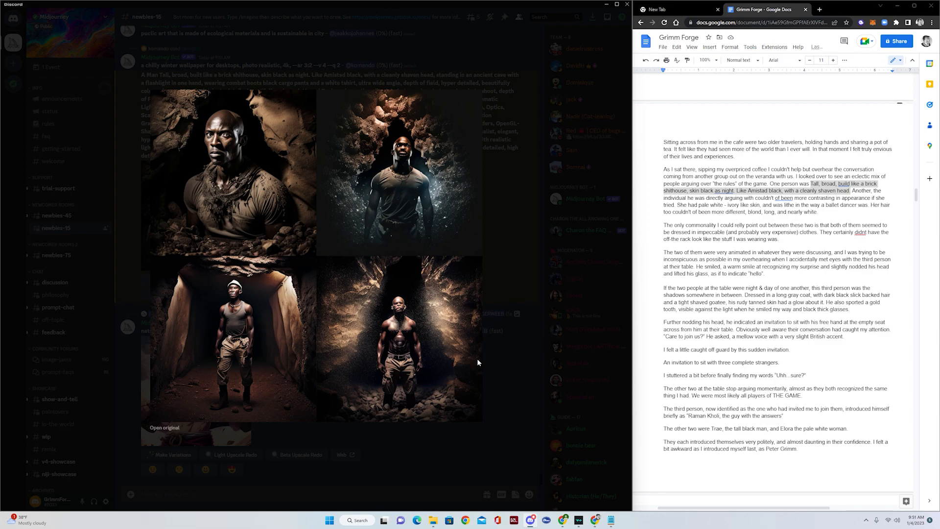
pyautogui.click(512, 375)
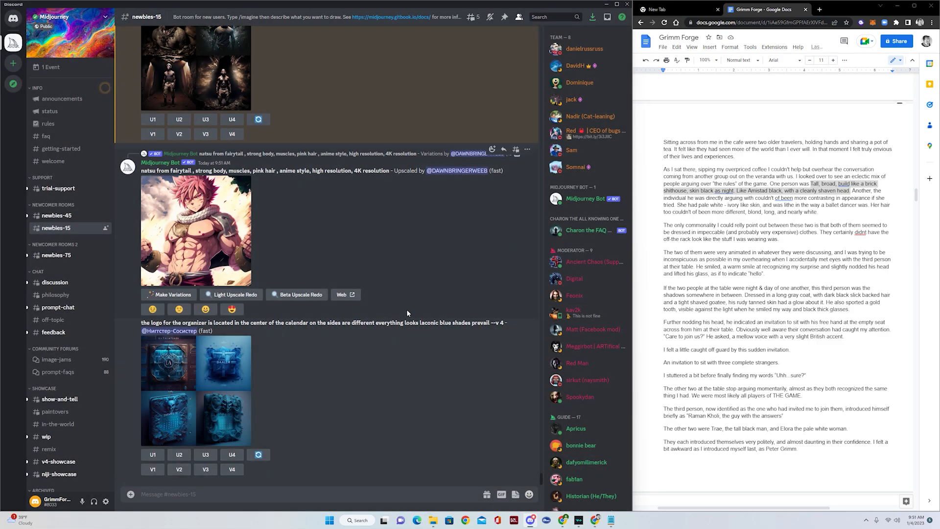
pyautogui.scroll(3, 400, 308)
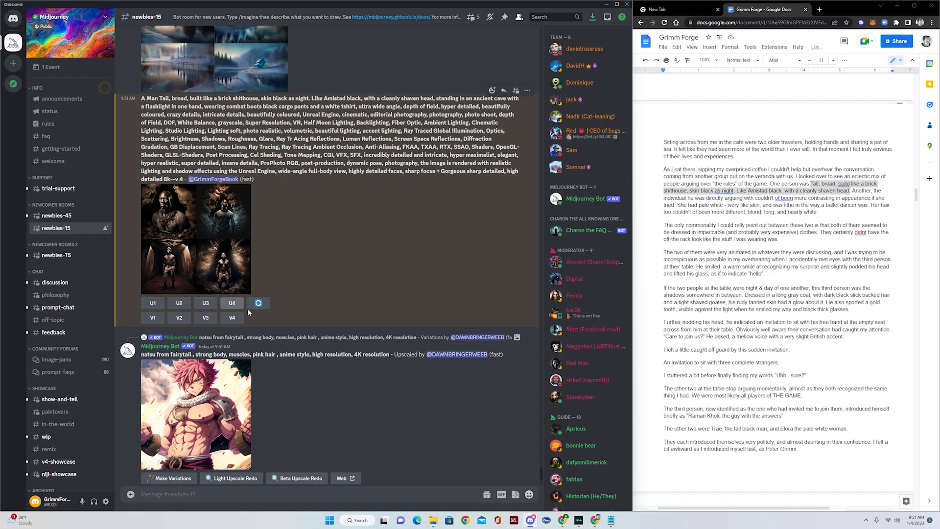
pyautogui.scroll(1, 264, 128)
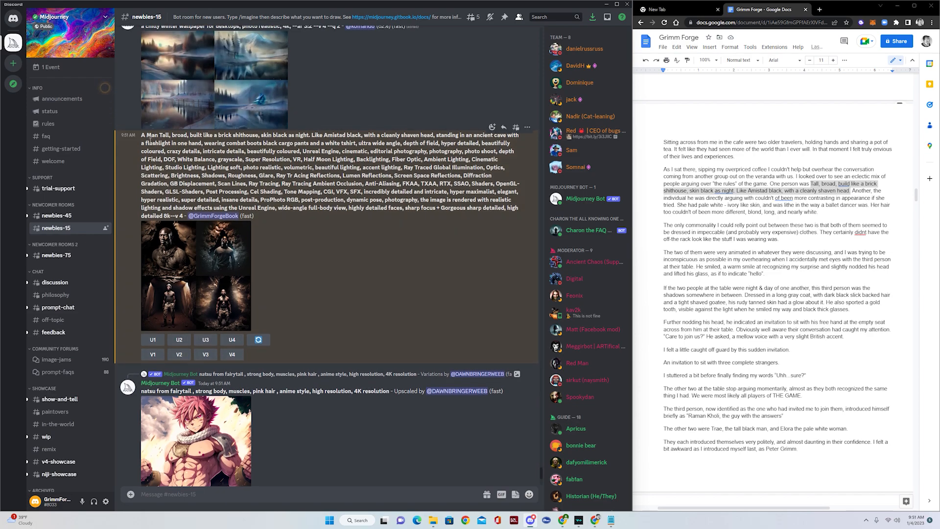
pyautogui.moveTo(143, 136); pyautogui.dragTo(185, 216)
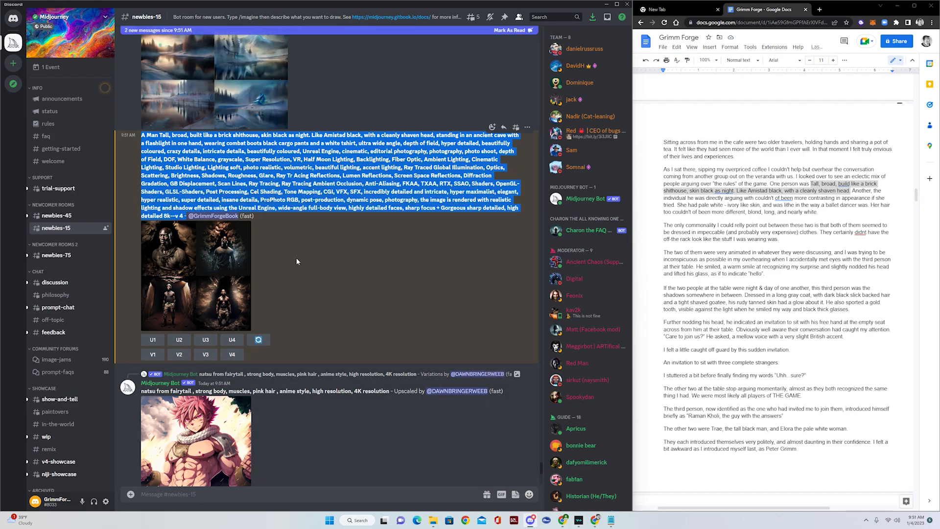
pyautogui.scroll(-6, 293, 264)
pyautogui.scroll(-5, 264, 430)
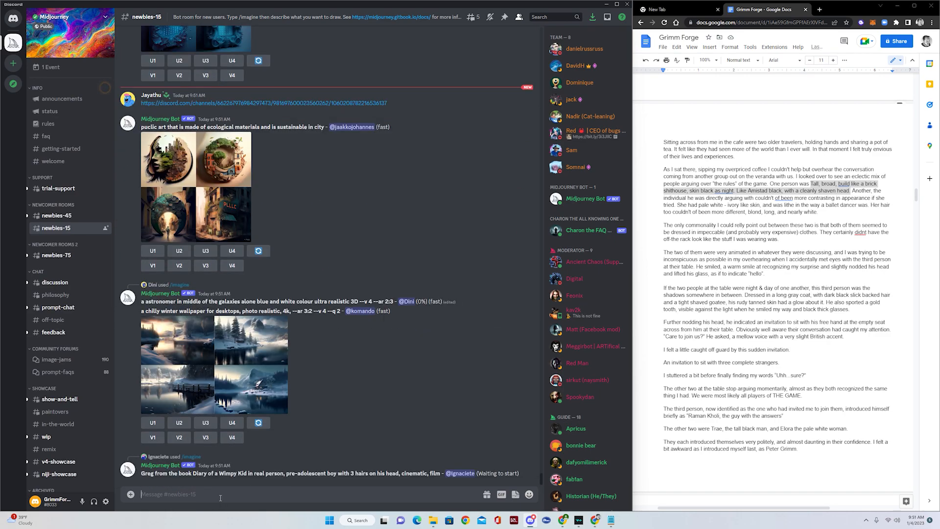
# - Start a new /imagine prompt reading 'Tall cultured black man with expensive clothes on'
pyautogui.write('/imag')
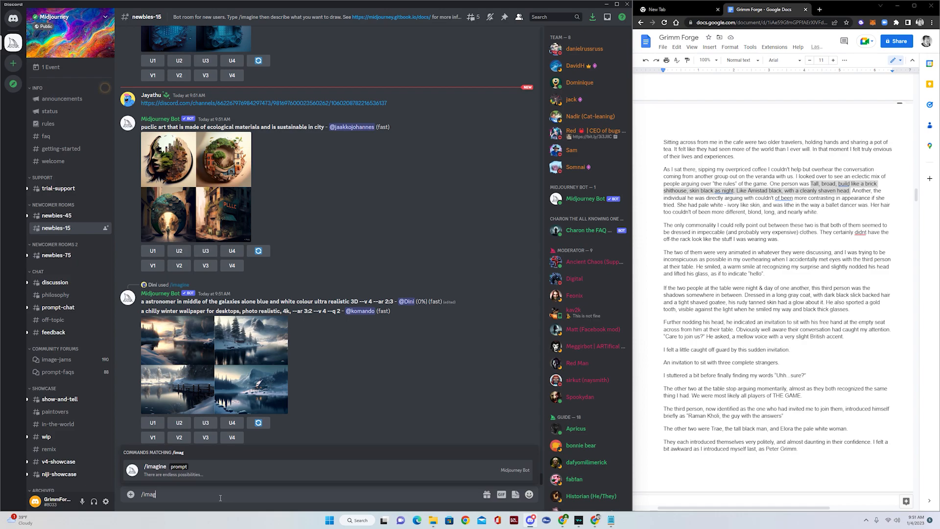
pyautogui.click(191, 470)
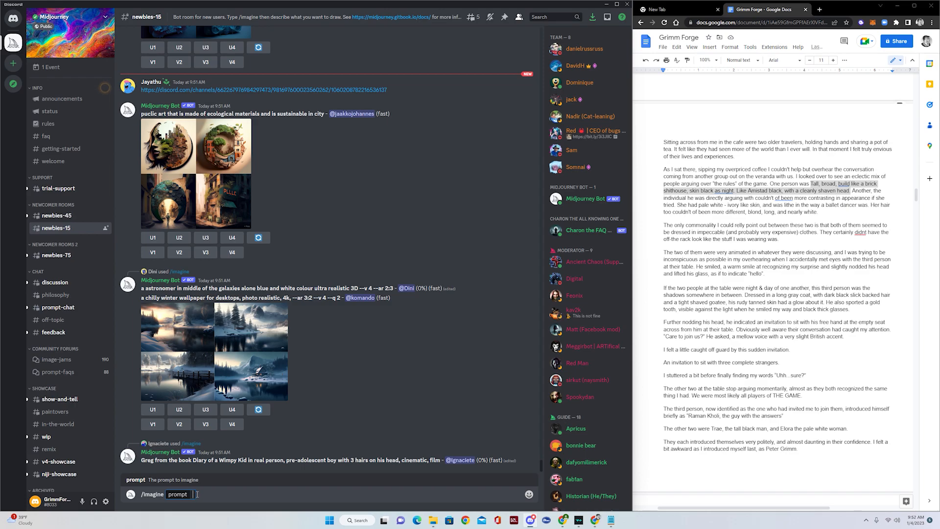
pyautogui.write('Tall cultured black man')
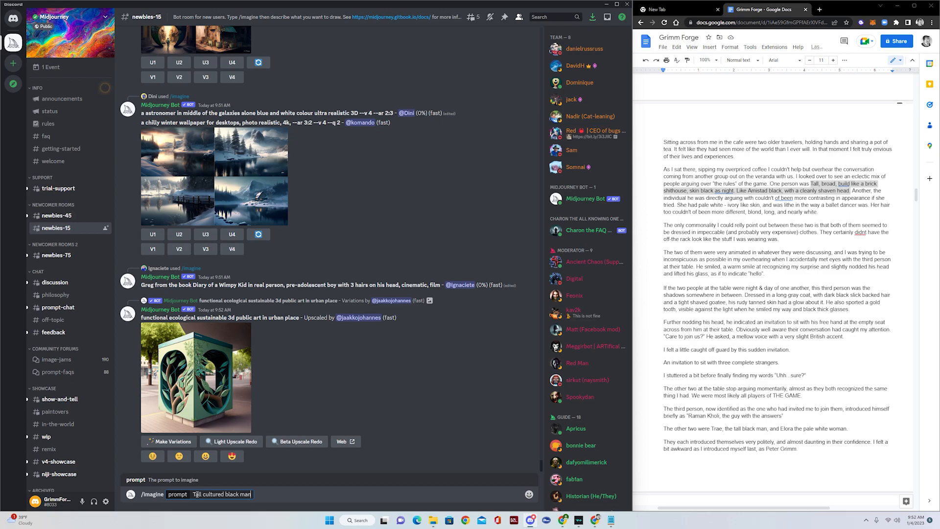
pyautogui.write('with expensive clothes on')
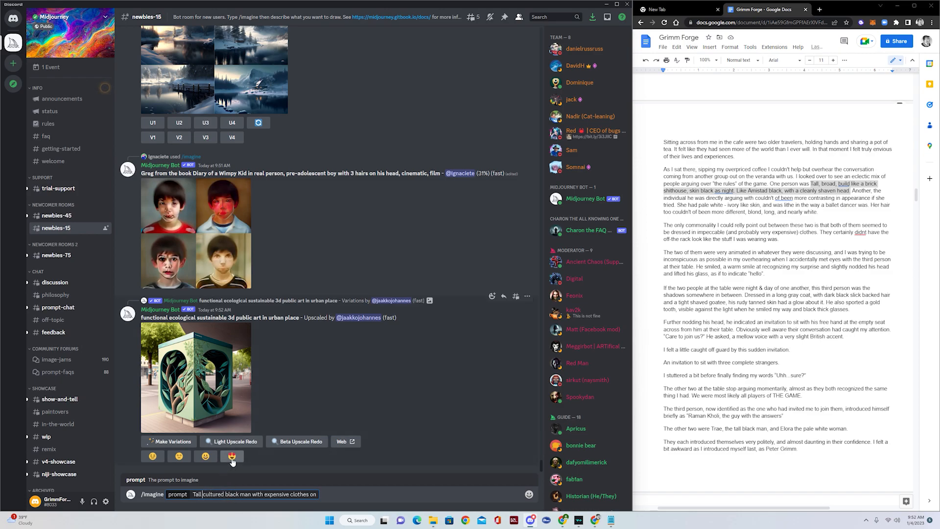
# - Add 'Muscular' and 'with broad sholdures wearing combat boots' to the prompt
pyautogui.write('Musc')
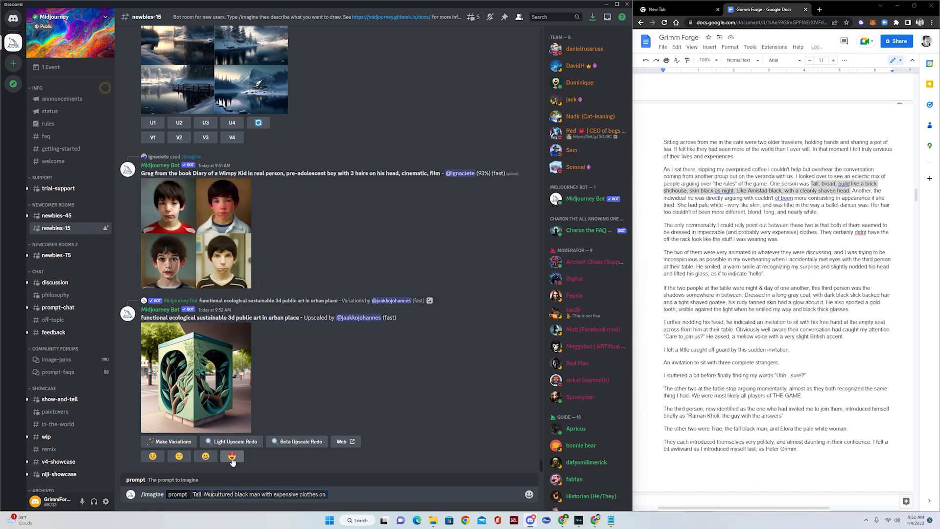
pyautogui.press('BackSpace')
pyautogui.press('BackSpace')
pyautogui.press('BackSpace')
pyautogui.press('BackSpace')
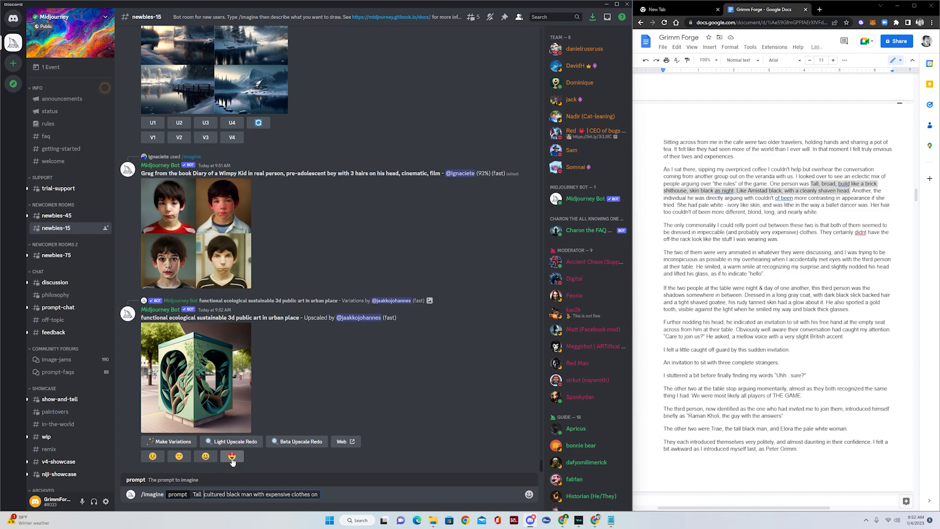
pyautogui.write('Muscular ')
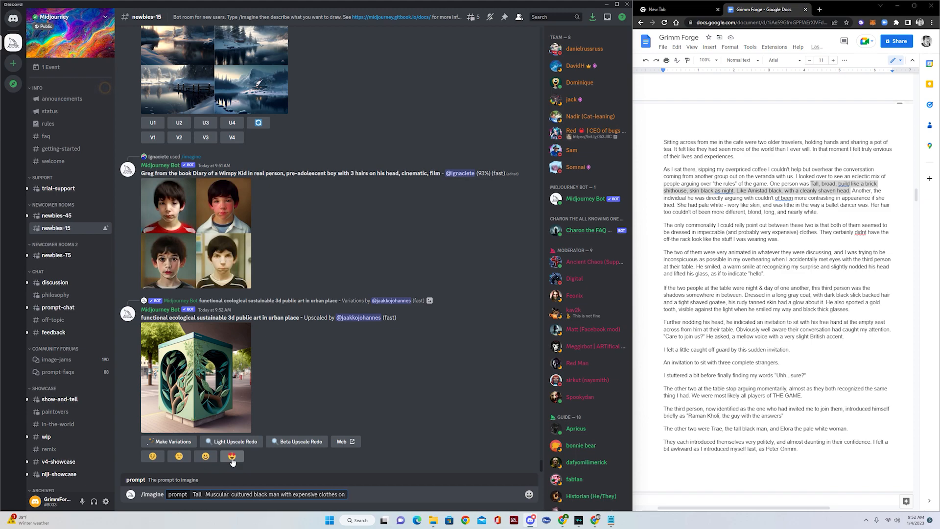
pyautogui.write('as')
pyautogui.press('BackSpace')
pyautogui.click(798, 243)
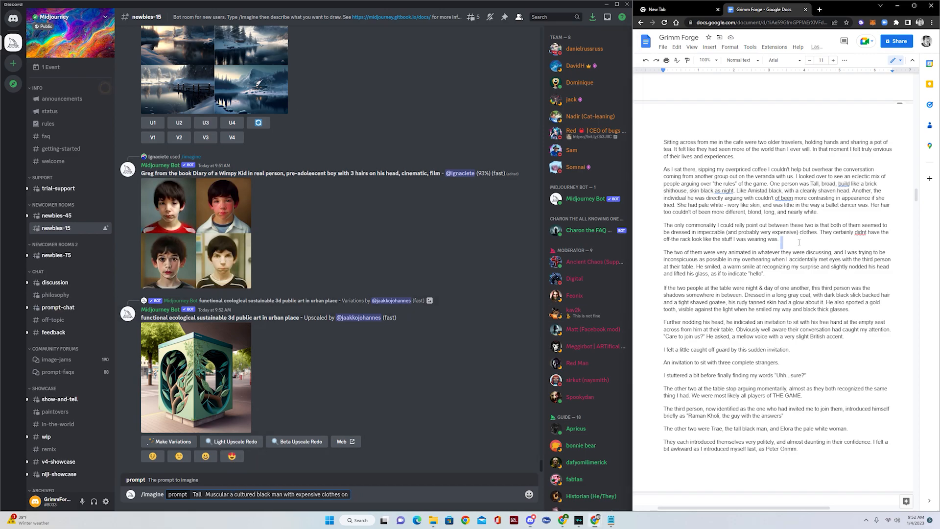
pyautogui.write('mu')
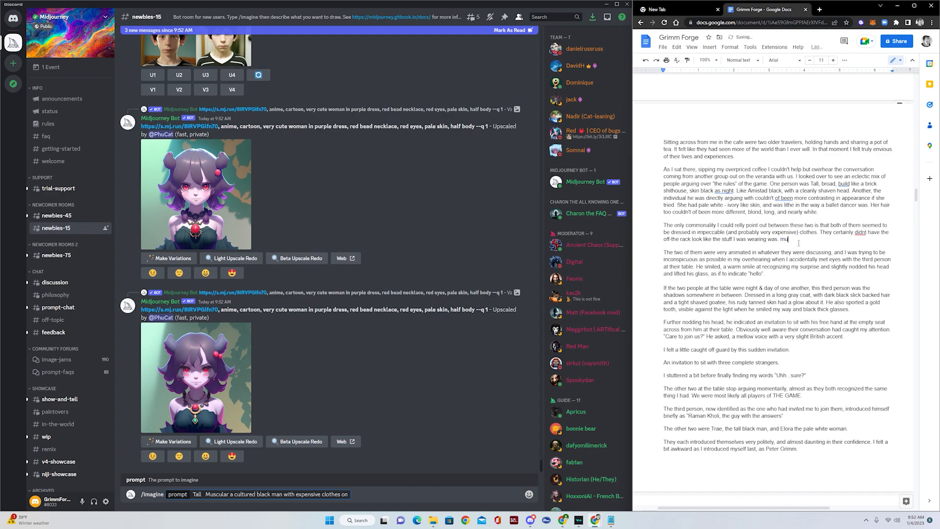
pyautogui.write('scular')
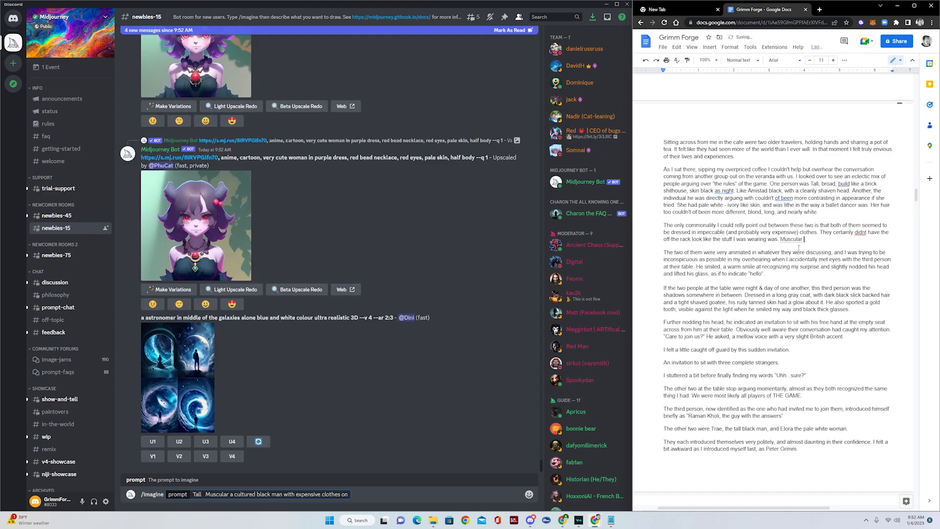
pyautogui.moveTo(803, 240); pyautogui.dragTo(777, 246)
pyautogui.moveTo(205, 495); pyautogui.dragTo(229, 495)
pyautogui.write('Muscular')
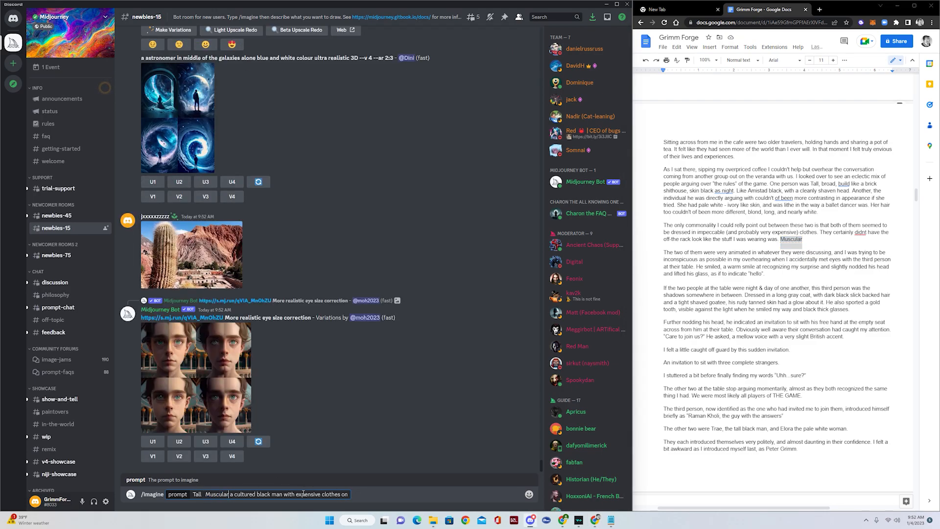
pyautogui.write('with b')
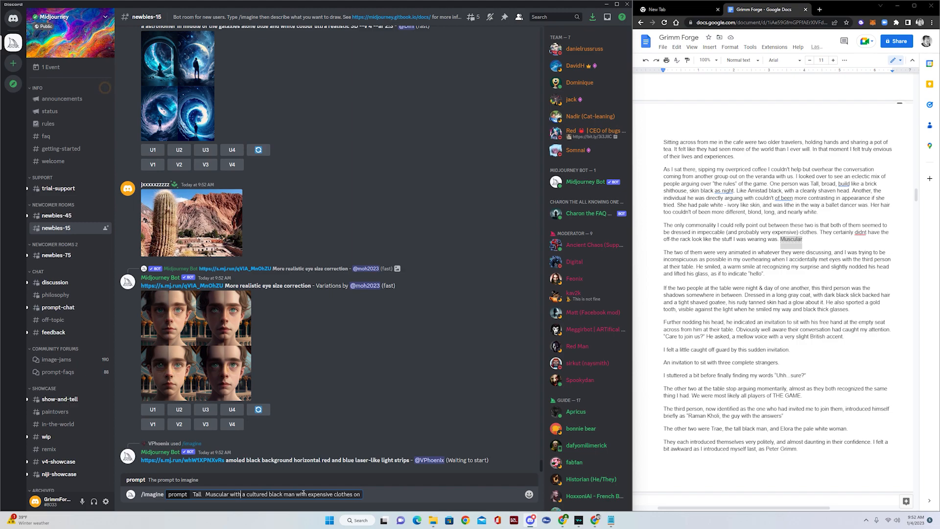
pyautogui.write('road sholdures')
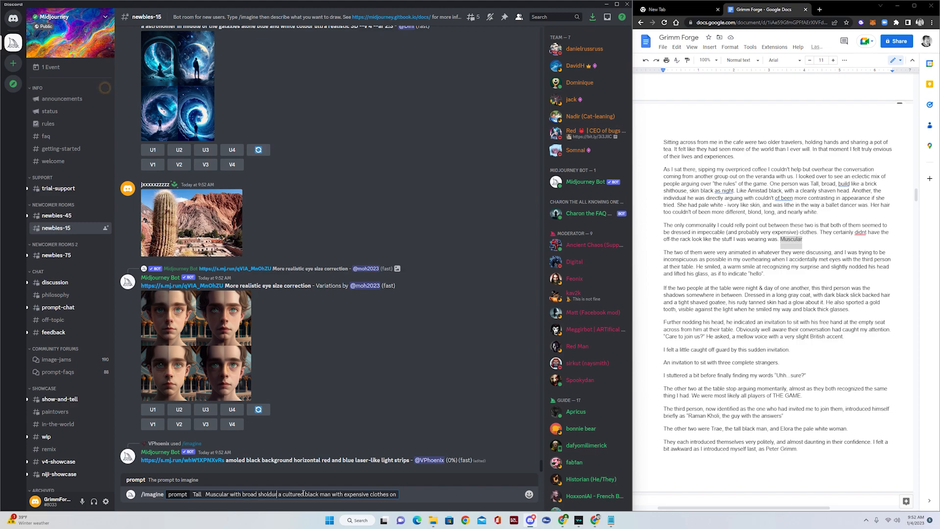
pyautogui.write(' wearing.com')
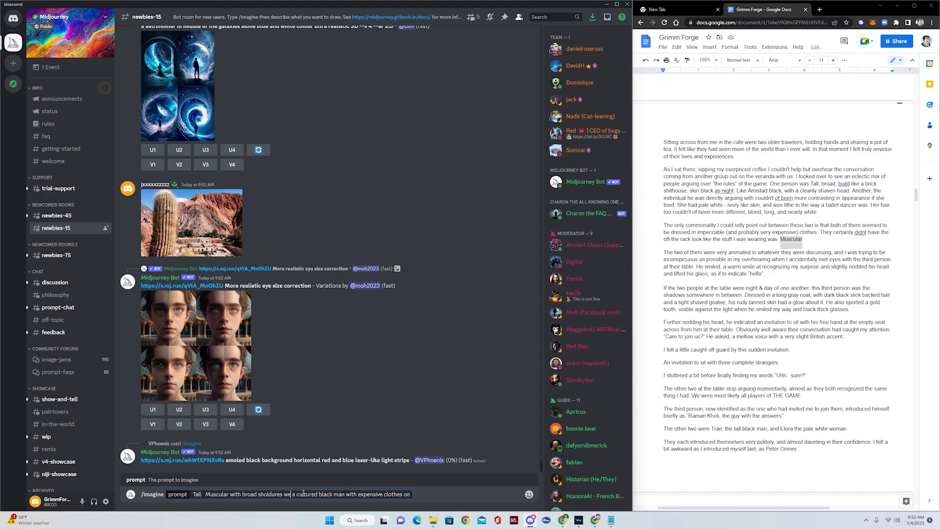
pyautogui.write('bat boots')
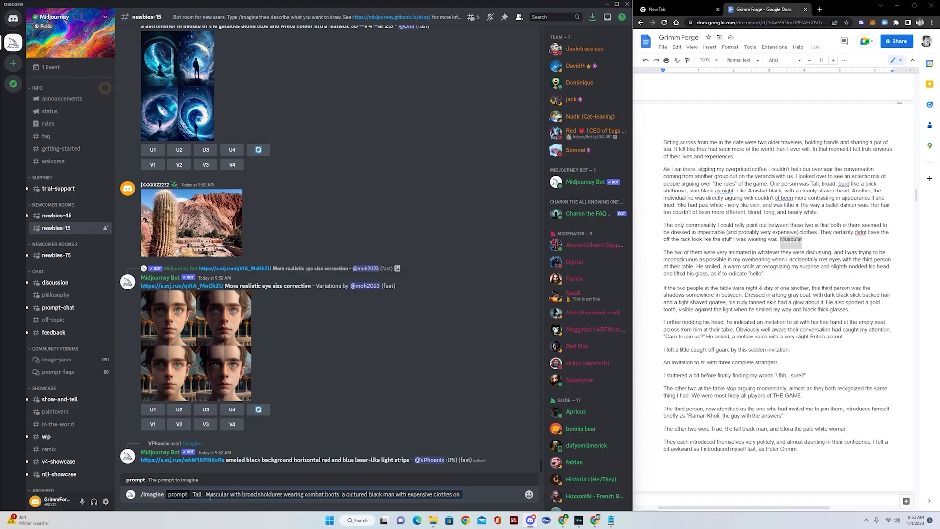
# - Reword the prompt to 'Tall cultured Muscular black man with broad sholdures wearing combat boots', removing duplicate words
pyautogui.write('cultu')
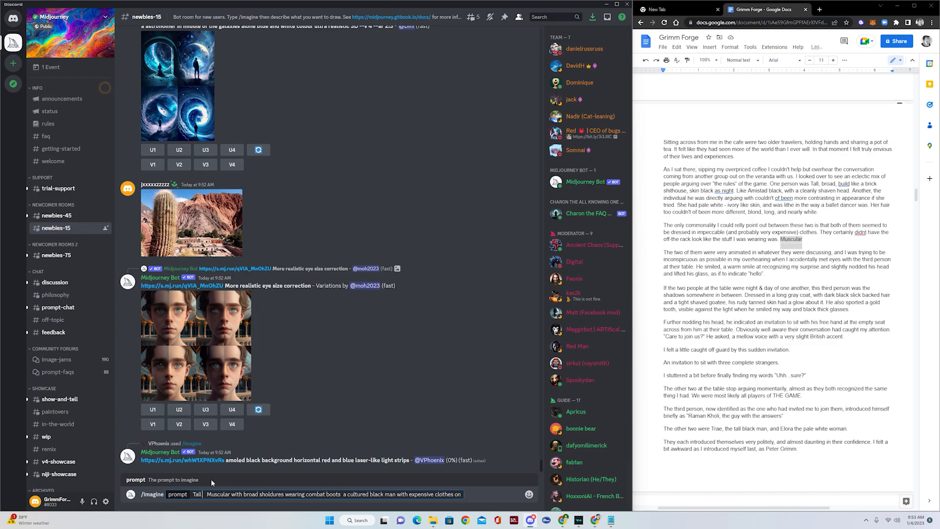
pyautogui.write('red')
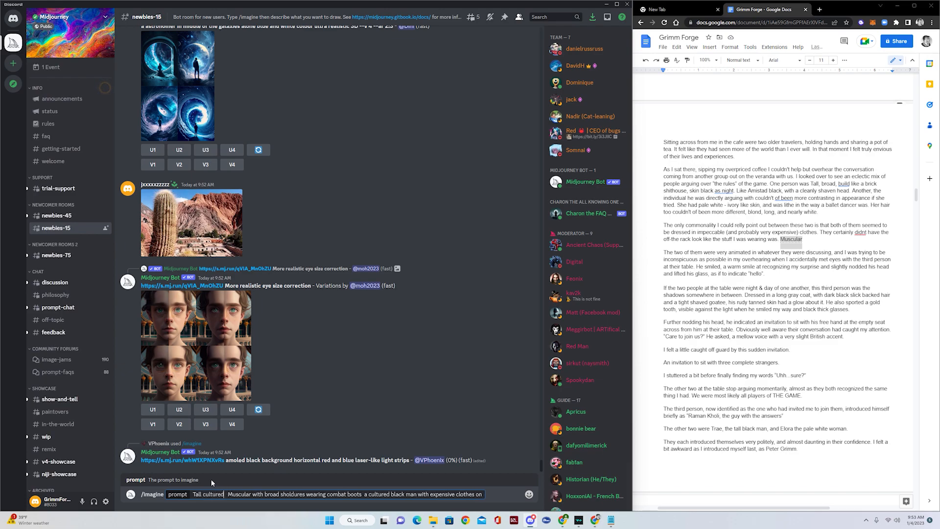
pyautogui.press('Delete')
pyautogui.press('Right')
pyautogui.press('Right')
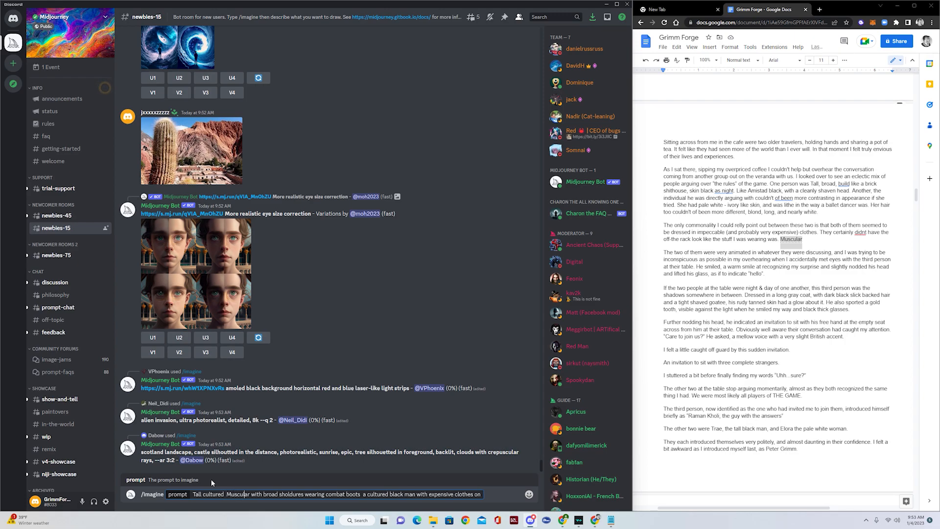
pyautogui.write('black man')
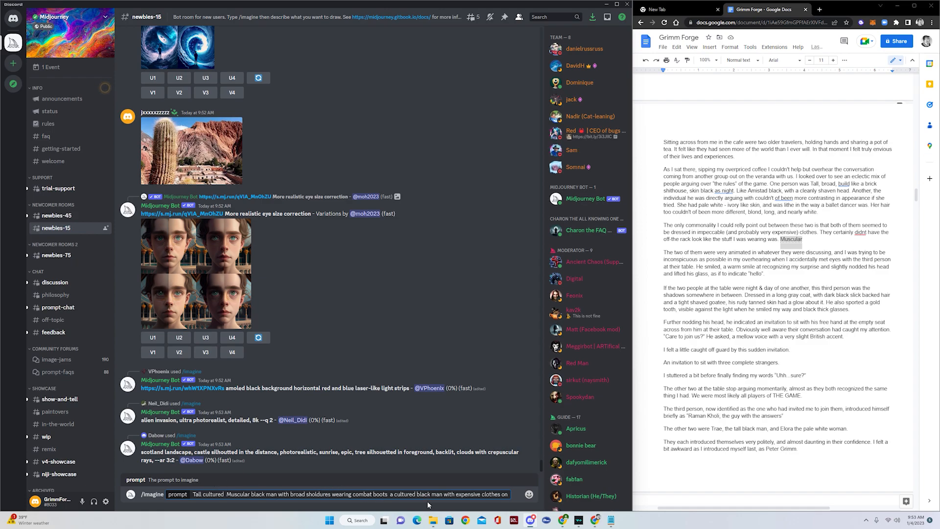
pyautogui.press('Delete')
pyautogui.press('Delete')
pyautogui.press('Delete')
pyautogui.press('Delete')
pyautogui.press('Delete')
pyautogui.press('Delete')
pyautogui.press('Delete')
pyautogui.press('Delete')
pyautogui.press('Delete')
pyautogui.press('Delete')
pyautogui.press('Delete')
pyautogui.press('Delete')
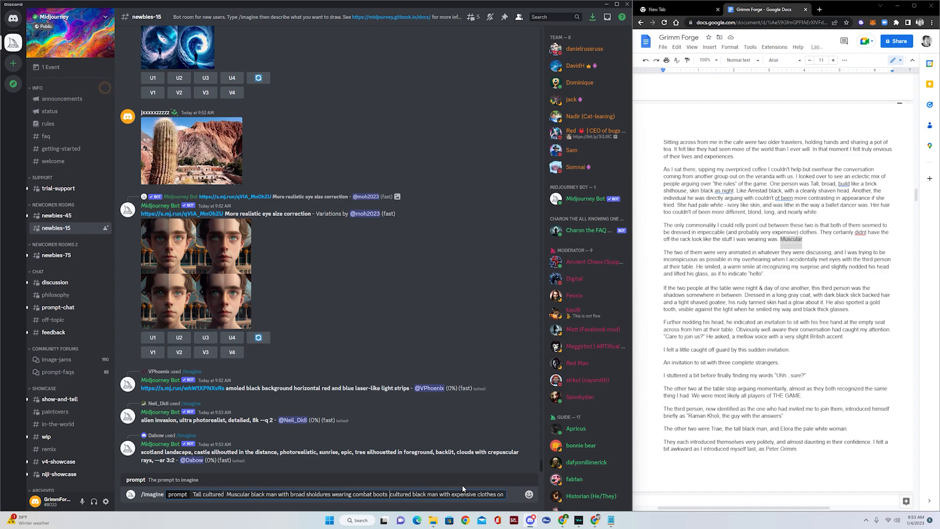
pyautogui.press('Delete')
pyautogui.press('Delete')
pyautogui.press('Delete')
pyautogui.press('Delete')
pyautogui.press('Delete')
pyautogui.press('Delete')
pyautogui.press('Delete')
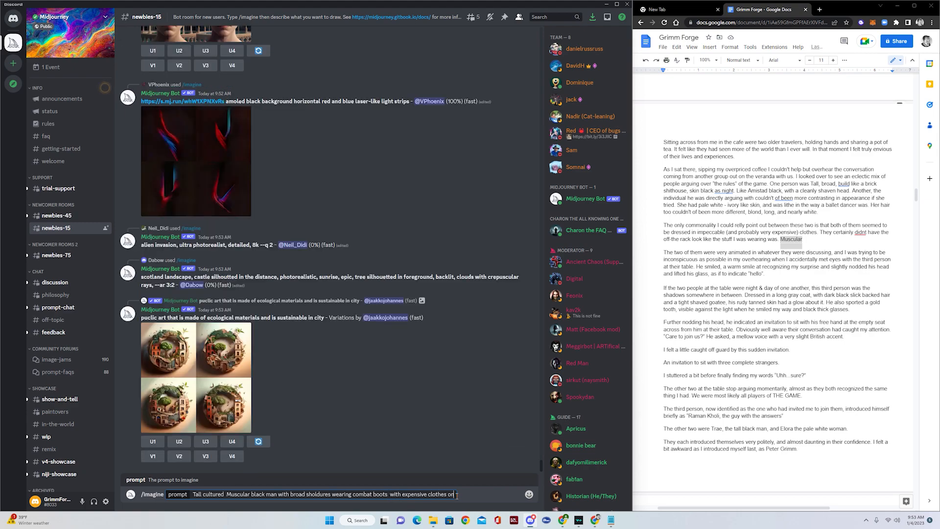
# - Add cargo pants, tailored coat, strong jawline, high cheekbones, bright blue eyes, and the ancient-cave torch scene
pyautogui.write('wearing combat boots and cargo pa')
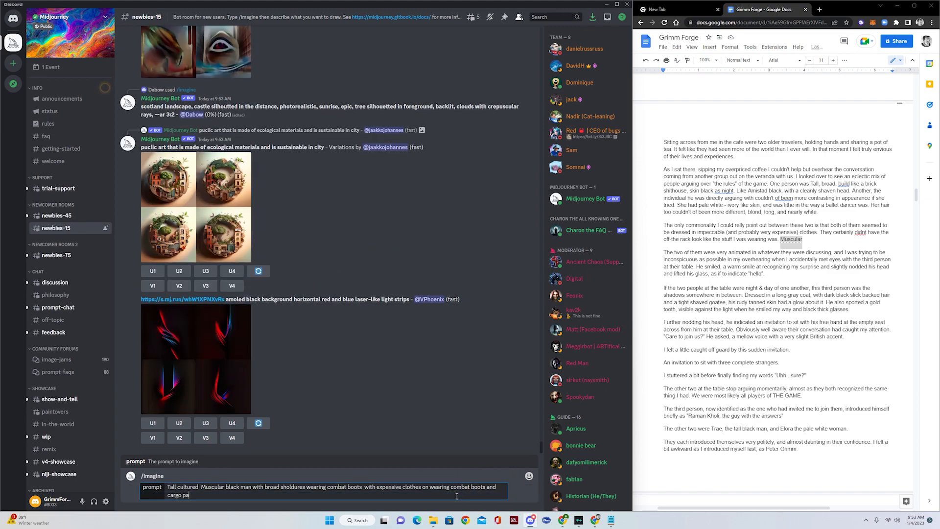
pyautogui.write('nts with ')
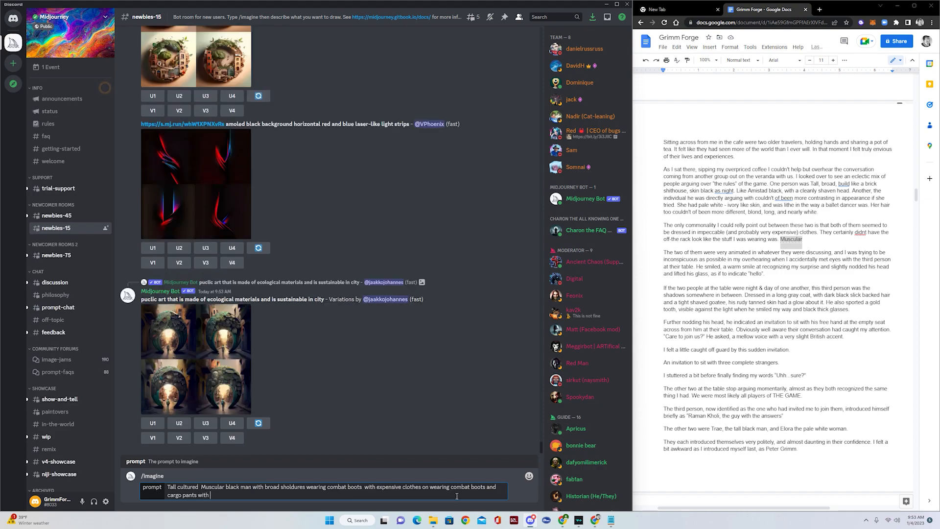
pyautogui.write('a finely')
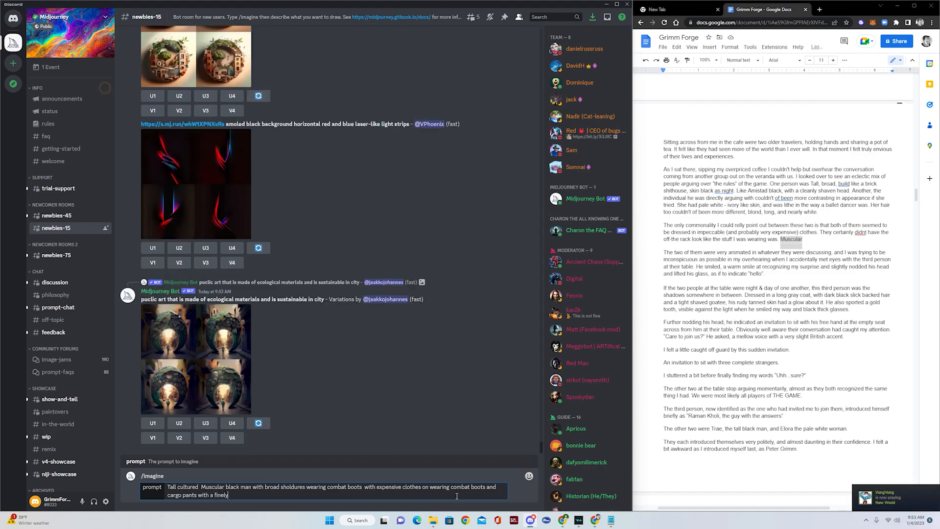
pyautogui.write(' tailored coat')
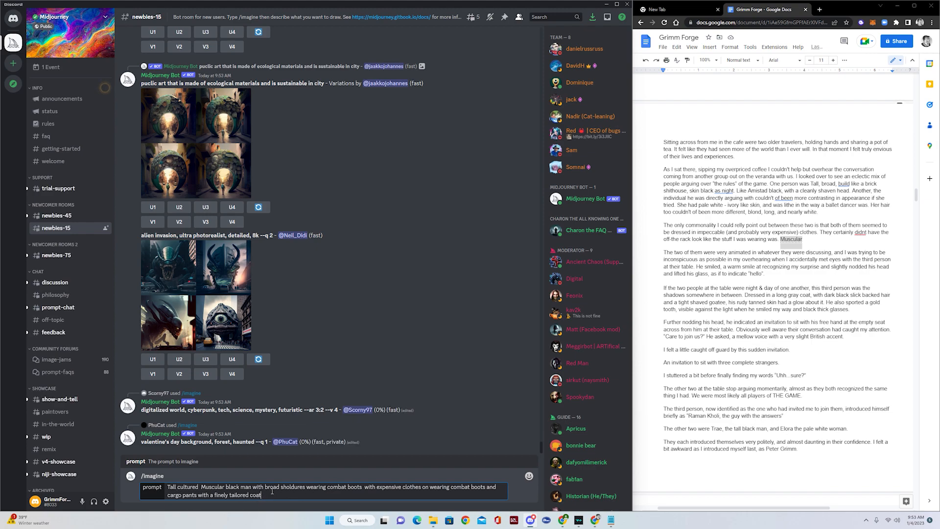
pyautogui.write('he has a strong ja')
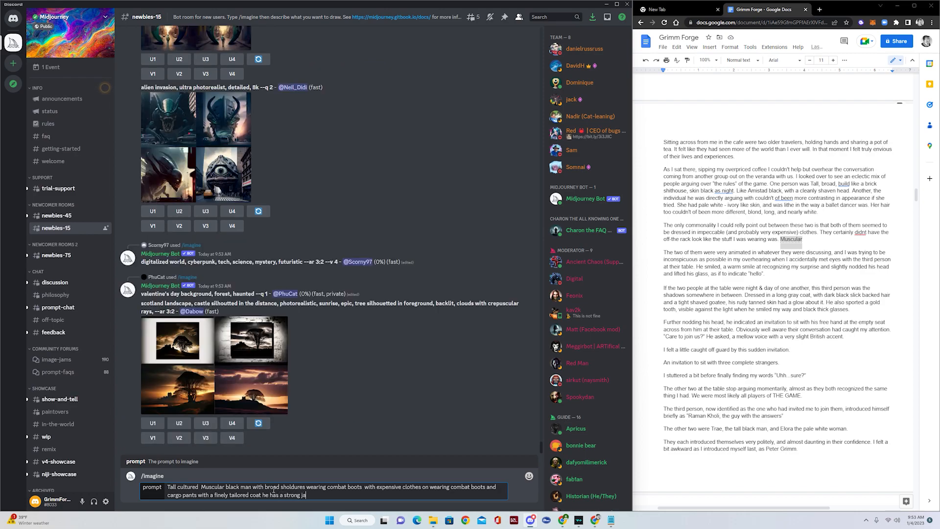
pyautogui.write('wline, high cheeckbones, and bright blu')
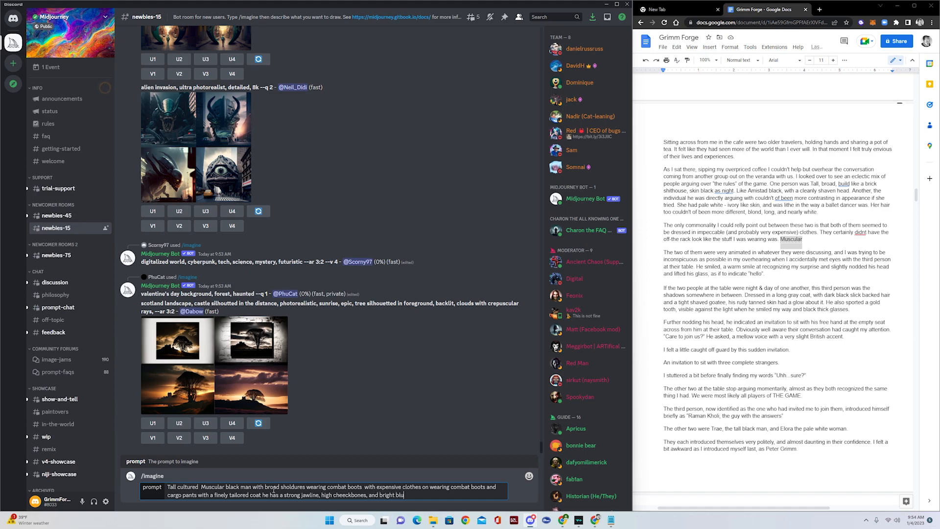
pyautogui.write('e eyes')
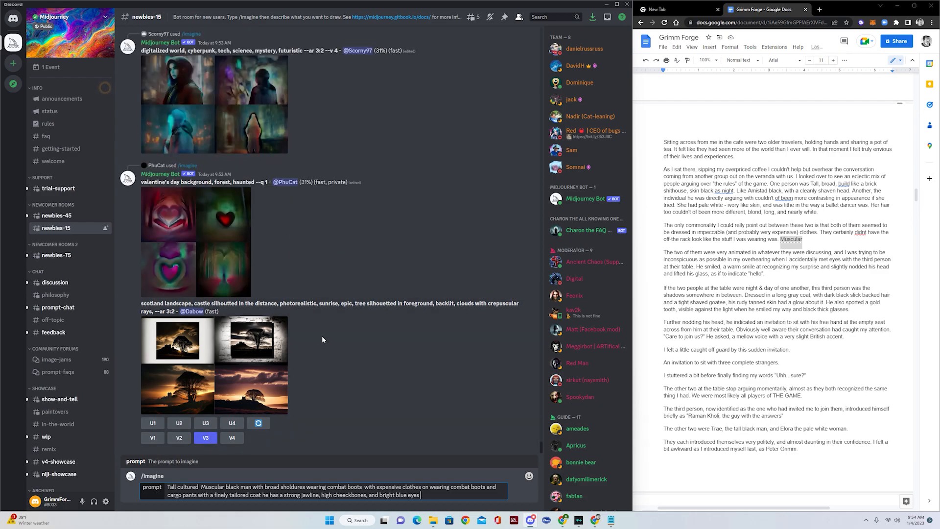
pyautogui.write('standing in a ancient cave with pill')
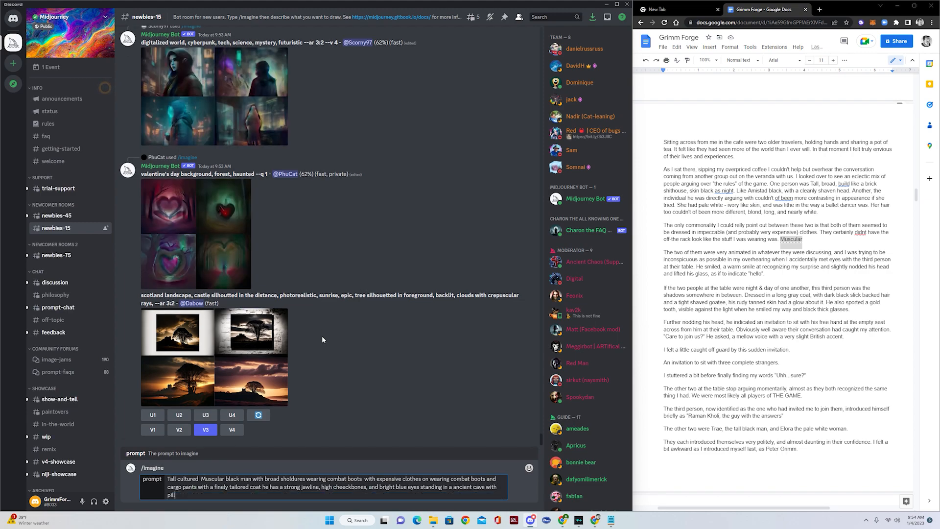
pyautogui.write('ars in the ')
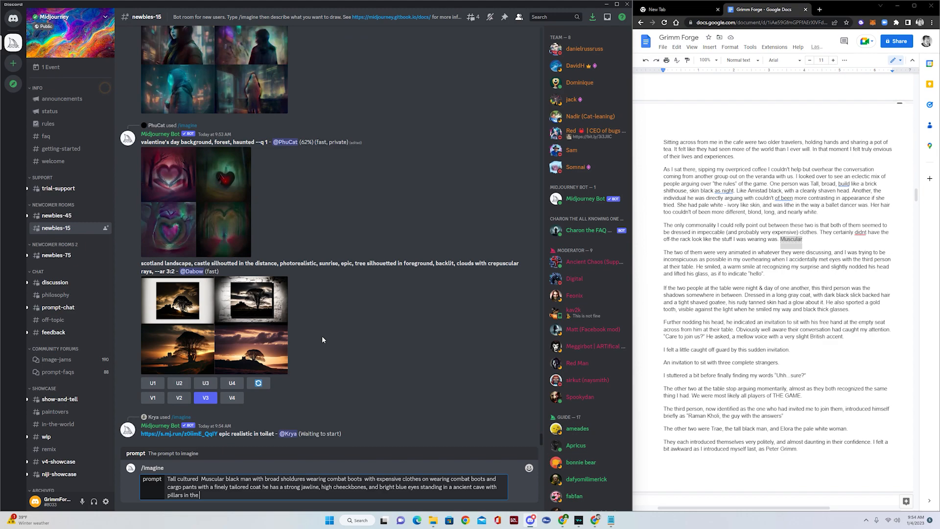
pyautogui.write('background holding a ')
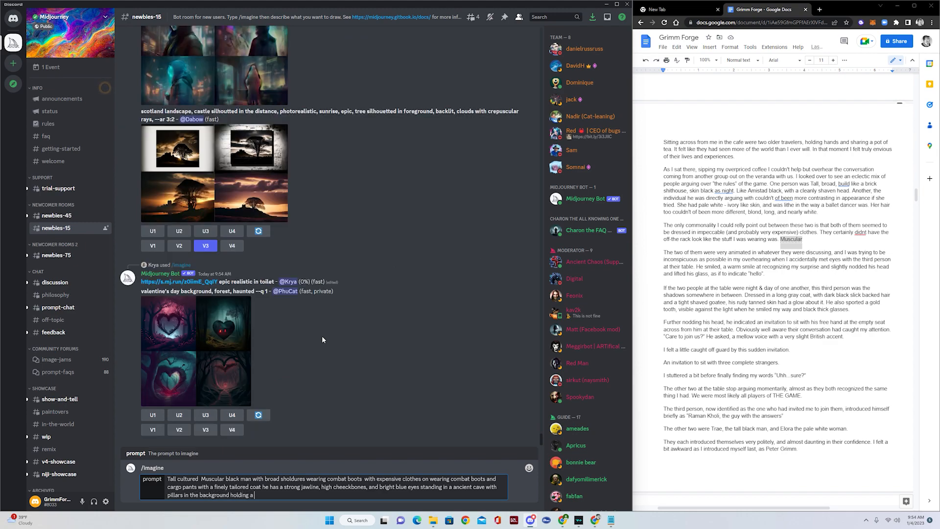
pyautogui.write('lit torch in one hand')
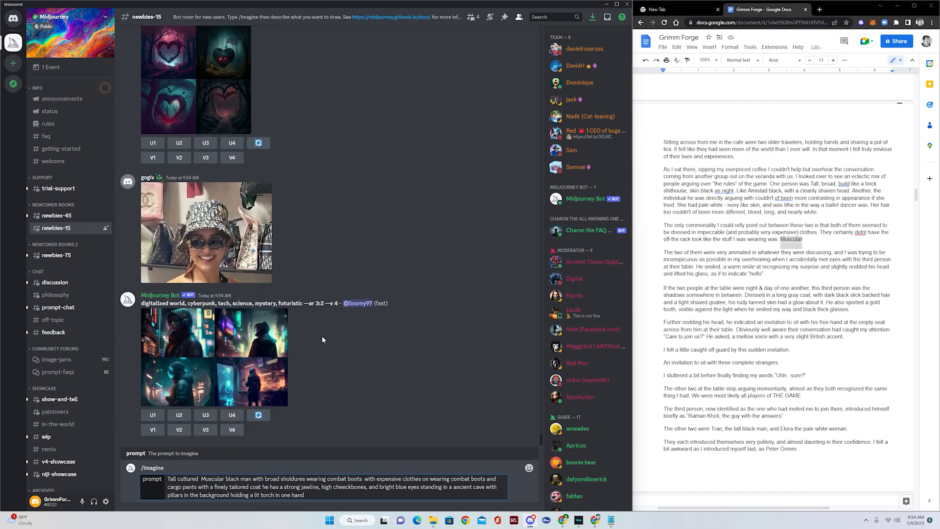
# - Append 'full body image, action shot, gothic style, photo realistic, 4k, ambient lighting, raytracing' without a trailing comma
pyautogui.scroll(3, 404, 328)
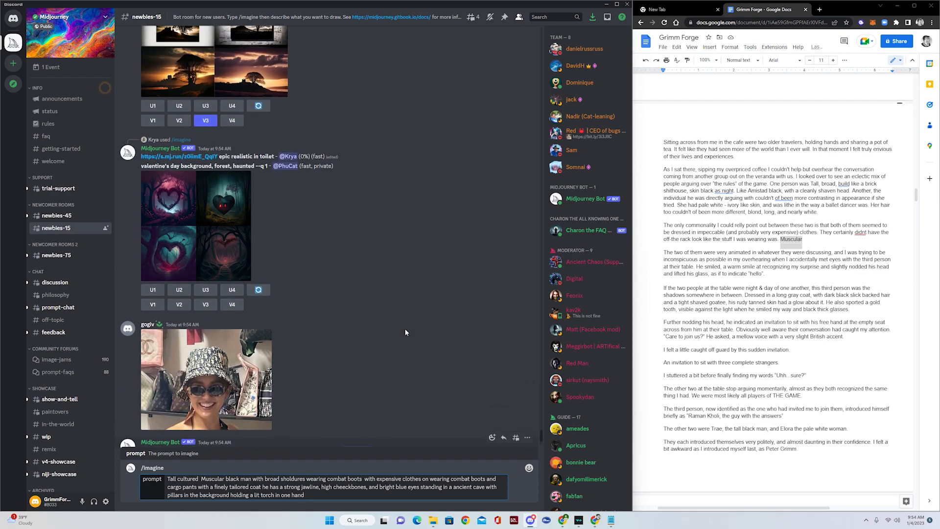
pyautogui.scroll(-8, 317, 224)
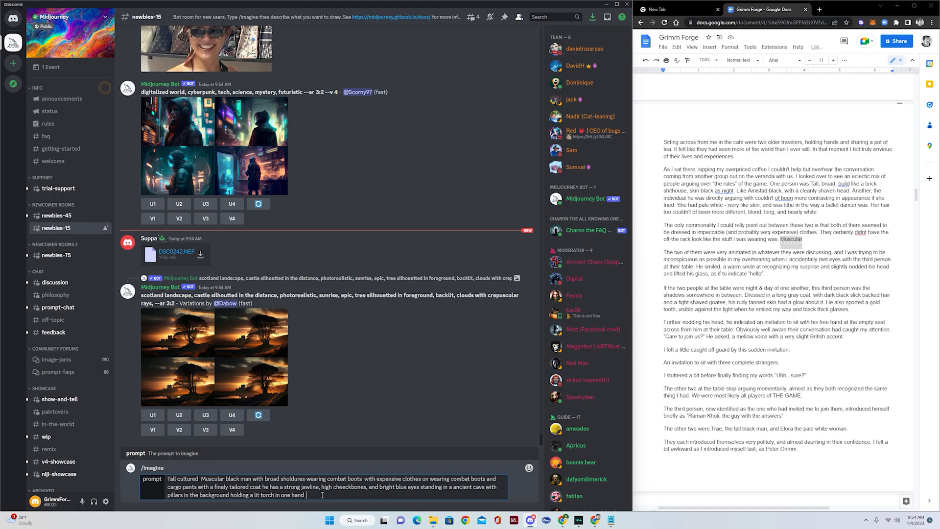
pyautogui.write('full body image, action shot,')
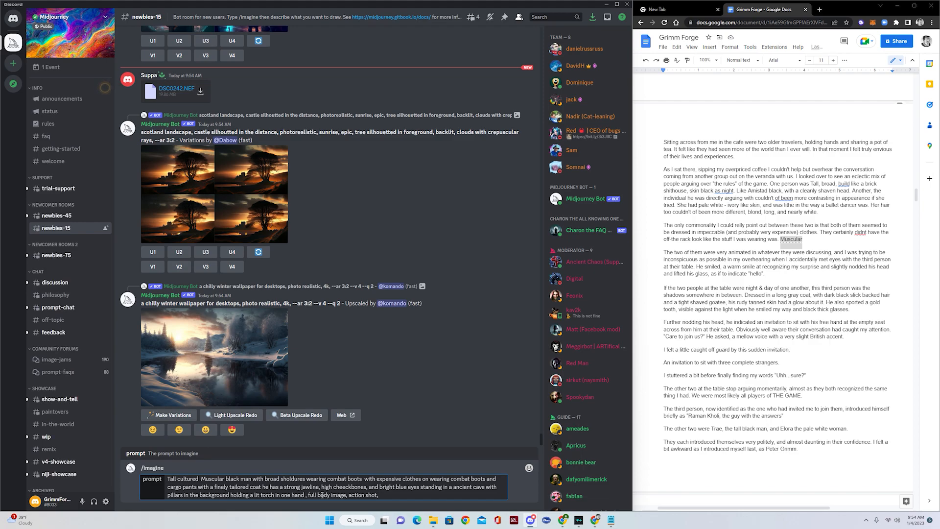
pyautogui.write('go')
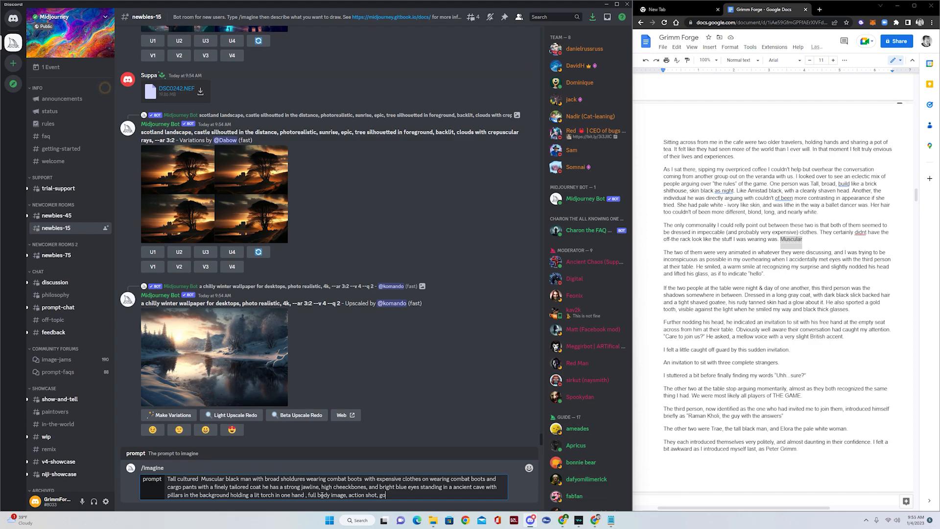
pyautogui.write('thic style, photo realistic,')
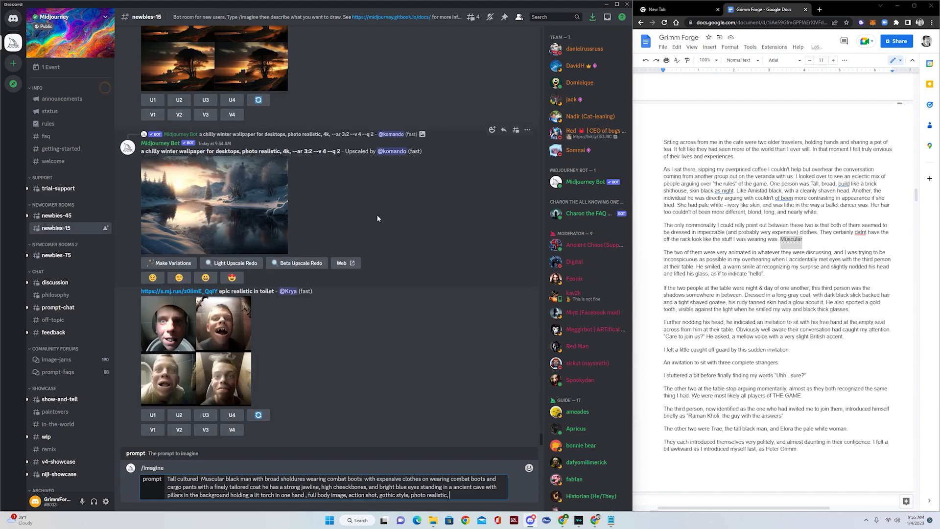
pyautogui.write('4k, ambient light')
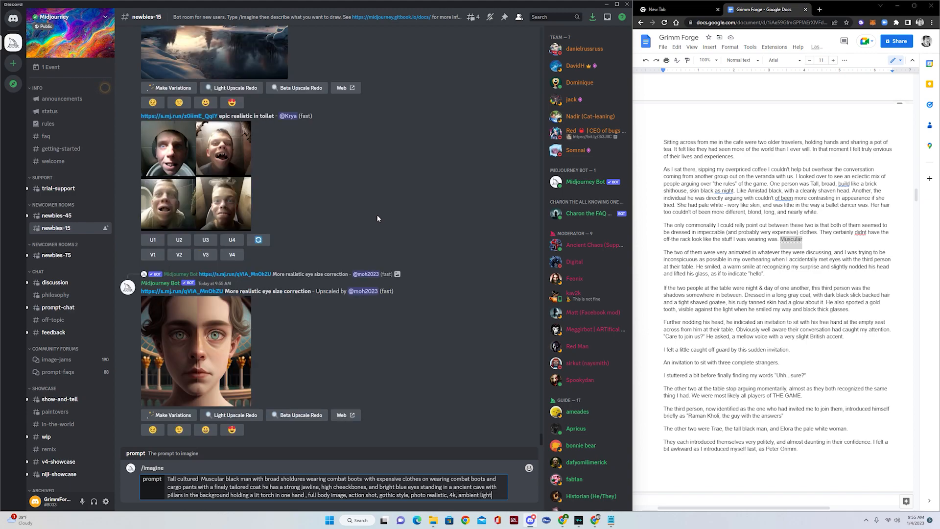
pyautogui.write('ing, raytracing,')
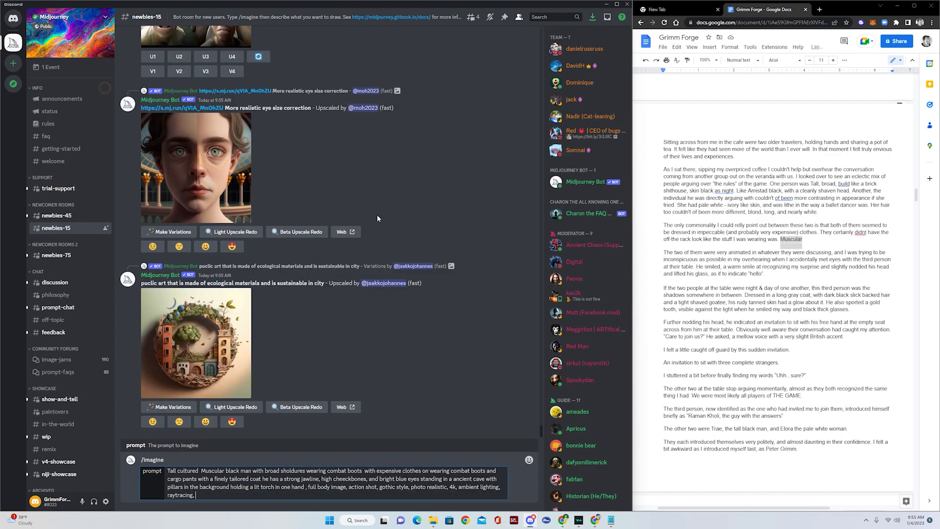
pyautogui.press('BackSpace')
pyautogui.press('BackSpace')
# - Send the long cave-and-torch prompt to the Midjourney Bot
pyautogui.press('Return')
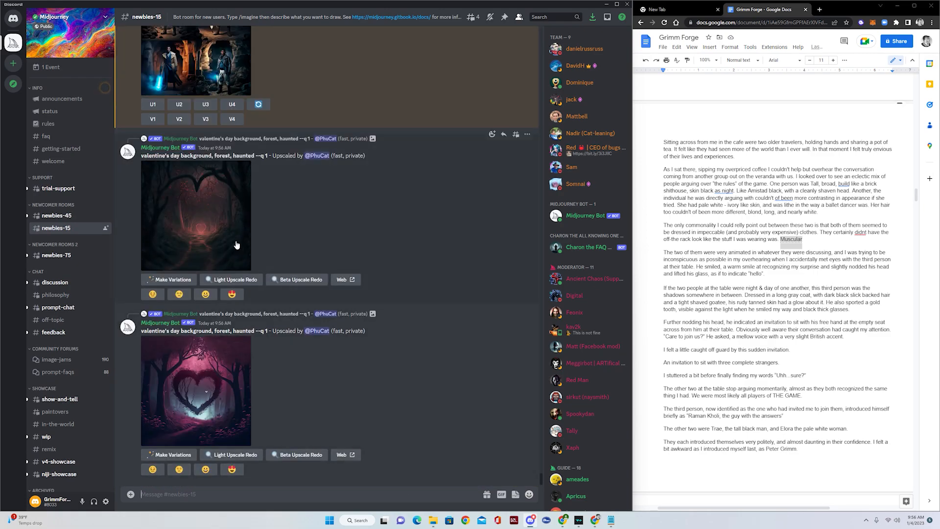
# - Enlarge the four-image cave grid for a closer look, then close the preview
pyautogui.click(215, 181)
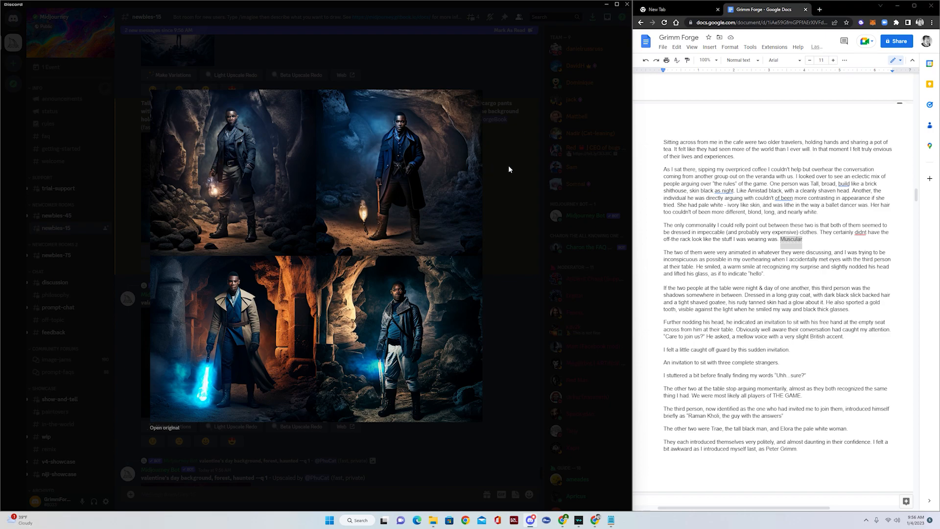
pyautogui.click(514, 184)
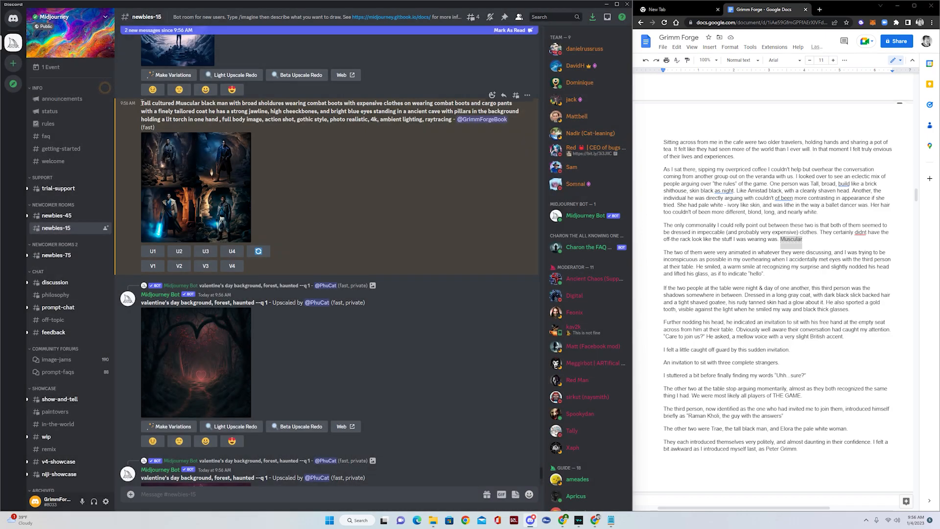
# - Copy the earlier cave prompt into a new /imagine draft and insert 'bald' before 'Muscular'
pyautogui.moveTo(141, 103); pyautogui.dragTo(315, 120)
pyautogui.moveTo(385, 118); pyautogui.dragTo(450, 120)
pyautogui.hotkey('ctrl', 'c')
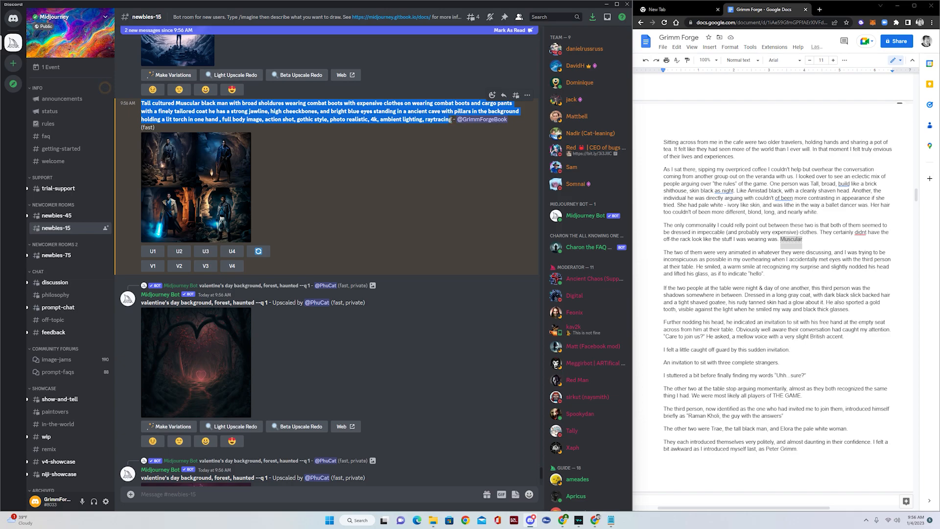
pyautogui.click(203, 494)
pyautogui.write('/imagine')
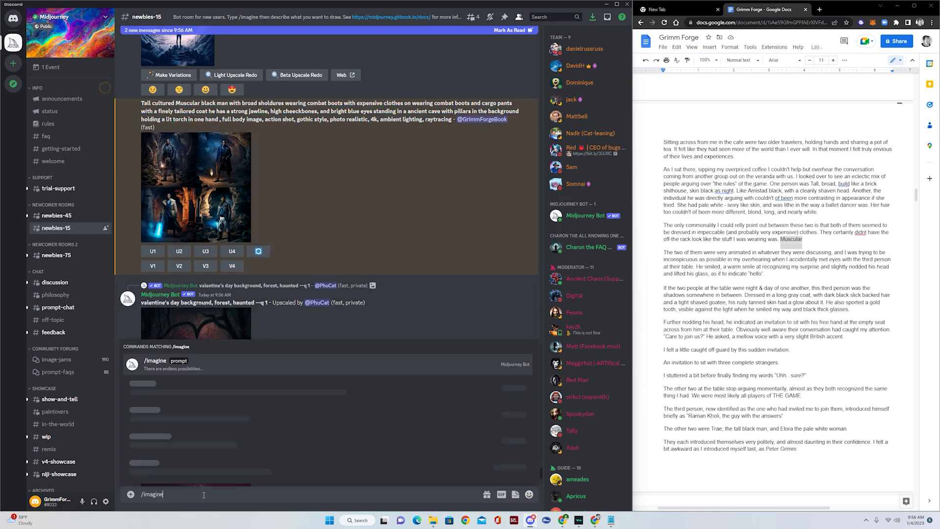
pyautogui.press('Tab')
pyautogui.hotkey('ctrl', 'v')
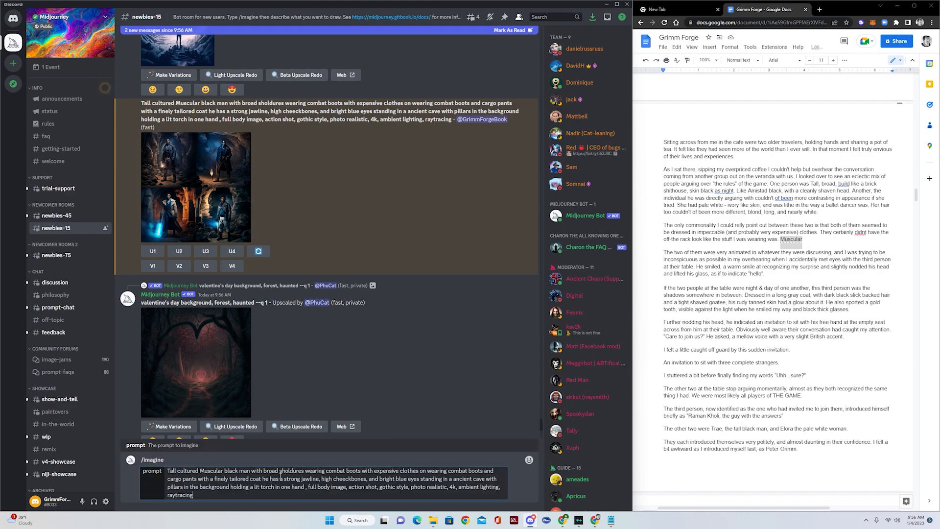
pyautogui.click(201, 471)
pyautogui.write('bald')
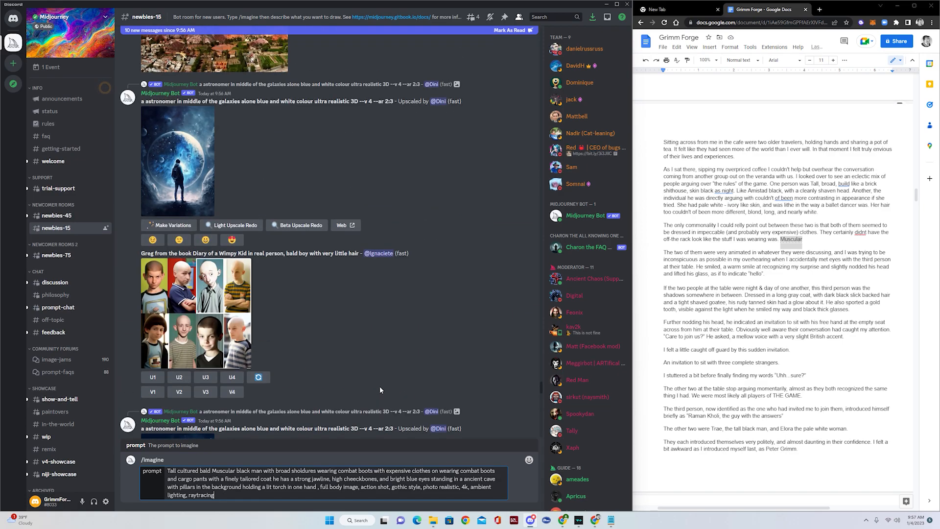
# - Scroll up the channel history to the older long tall-man cave prompt with its lighting keywords
pyautogui.scroll(12, 380, 390)
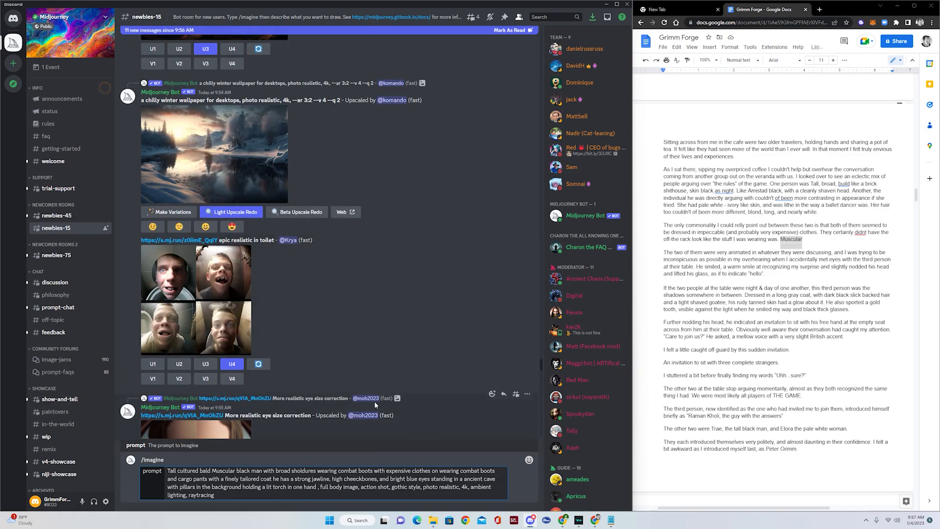
pyautogui.scroll(-1, 375, 401)
pyautogui.scroll(-3, 374, 384)
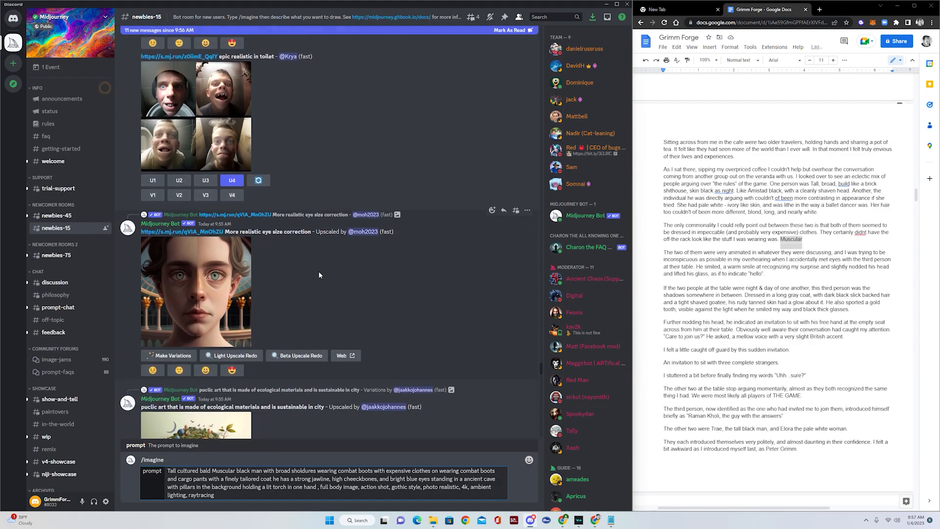
pyautogui.scroll(4, 319, 272)
pyautogui.scroll(10, 318, 274)
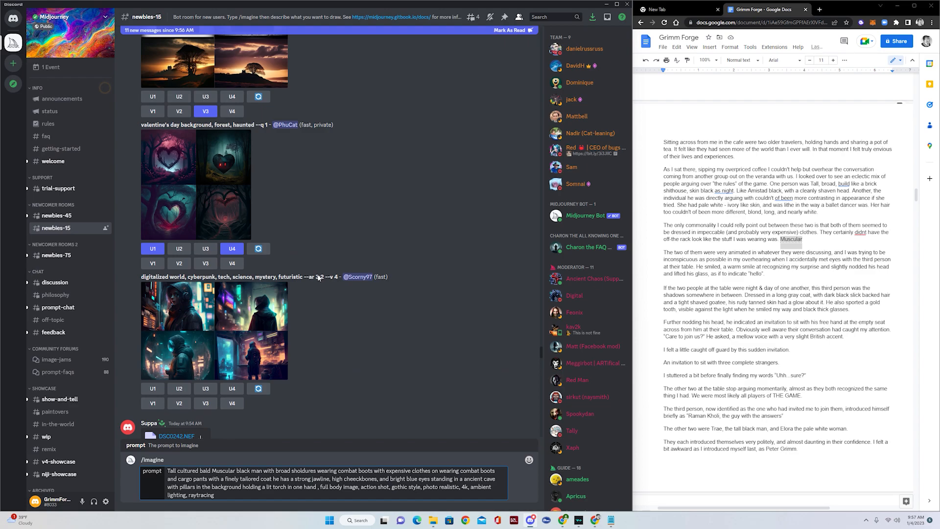
pyautogui.scroll(10, 327, 320)
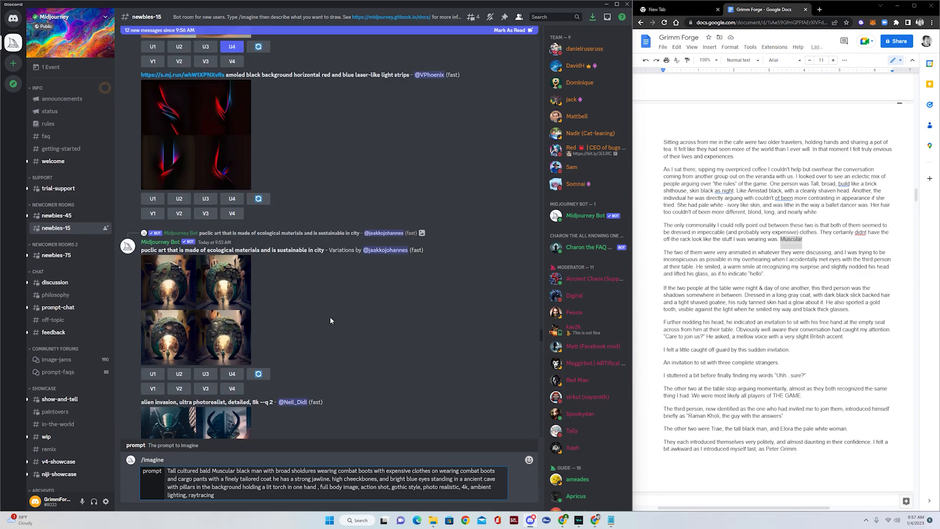
pyautogui.scroll(10, 331, 318)
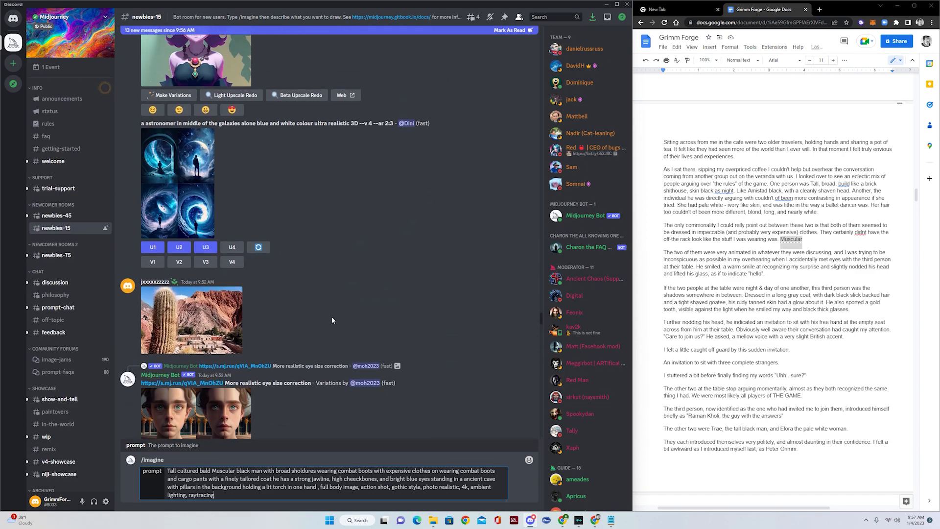
pyautogui.scroll(10, 332, 321)
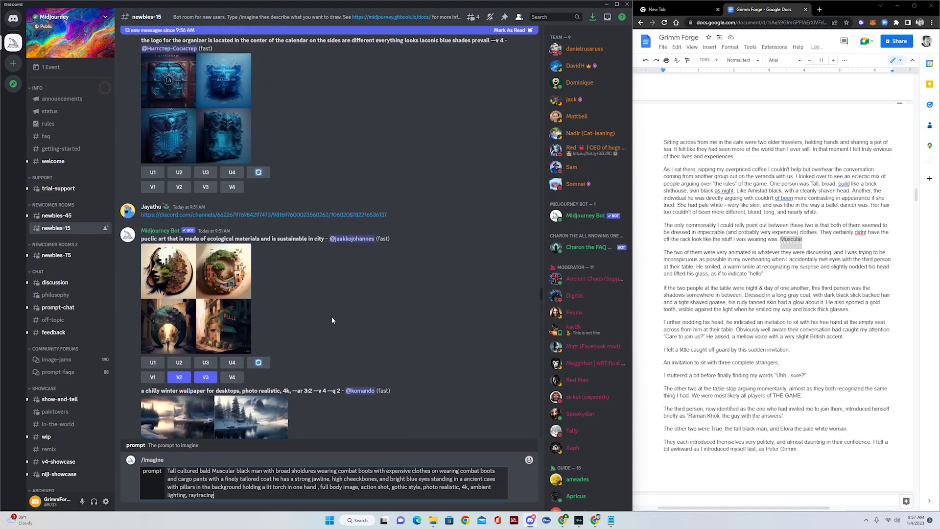
pyautogui.scroll(5, 331, 320)
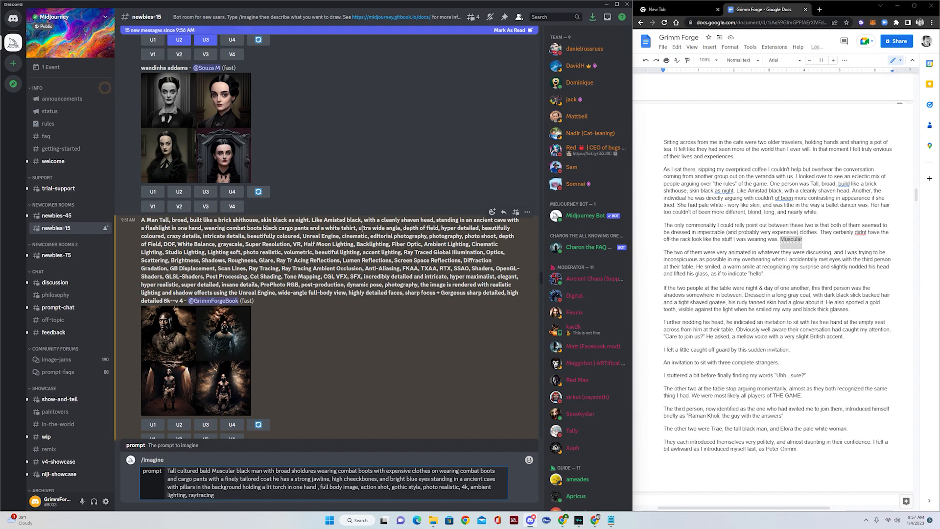
# - Append the old prompt's keywords, 'ultra wide angle' through 'dynamic pose', after a comma and submit
pyautogui.moveTo(359, 229)
pyautogui.mouseDown()
pyautogui.moveTo(463, 261)
pyautogui.moveTo(246, 268)
pyautogui.moveTo(408, 269)
pyautogui.moveTo(187, 285)
pyautogui.moveTo(384, 285)
pyautogui.mouseUp()
pyautogui.hotkey('ctrl', 'c')
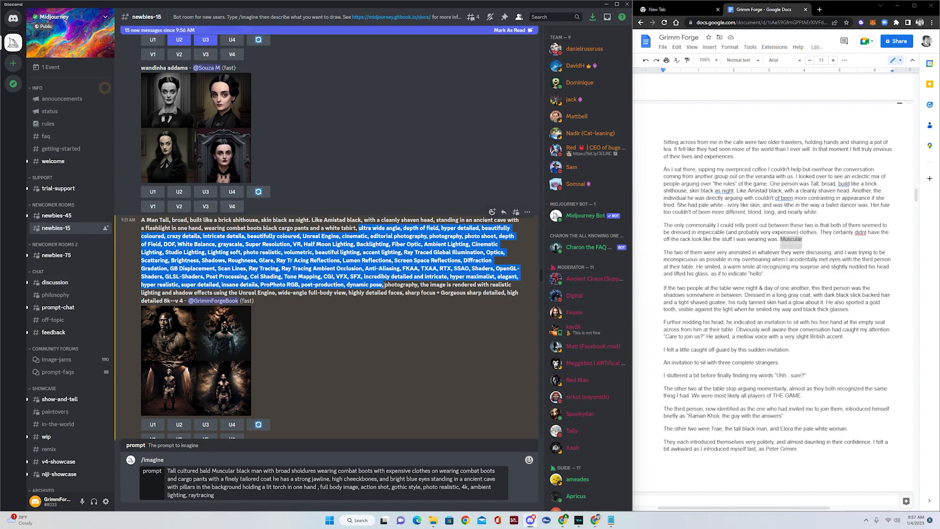
pyautogui.click(241, 495)
pyautogui.write(',')
pyautogui.hotkey('ctrl', 'v')
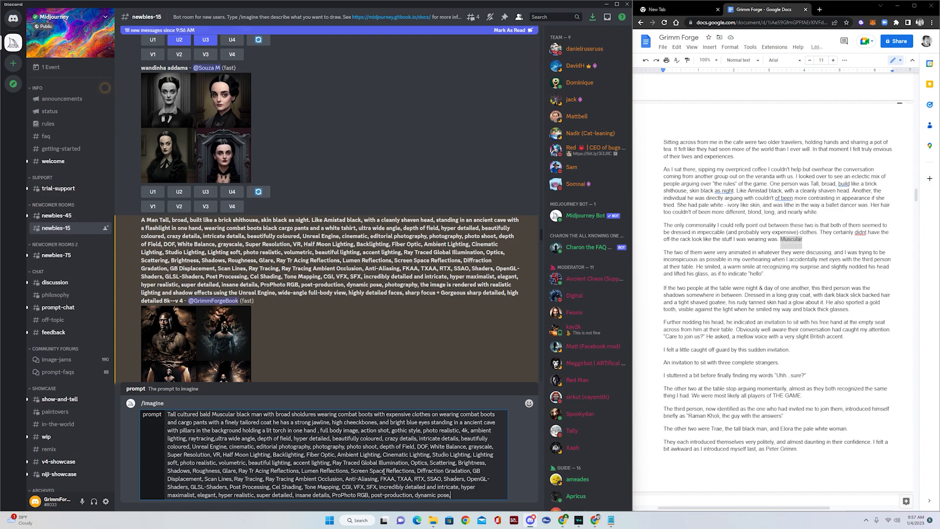
pyautogui.press('Return')
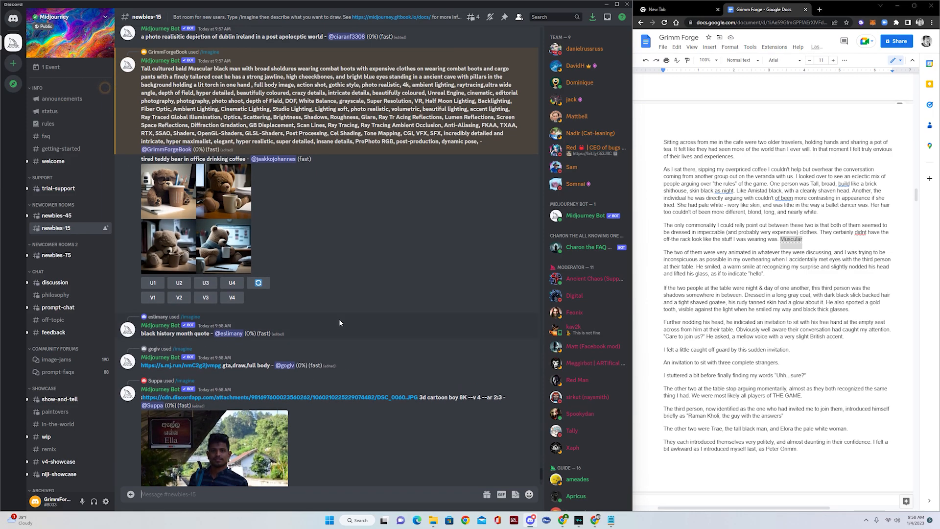
# - Scroll the channel while the extended bald-man cave job renders to its four-image grid
pyautogui.scroll(1, 339, 320)
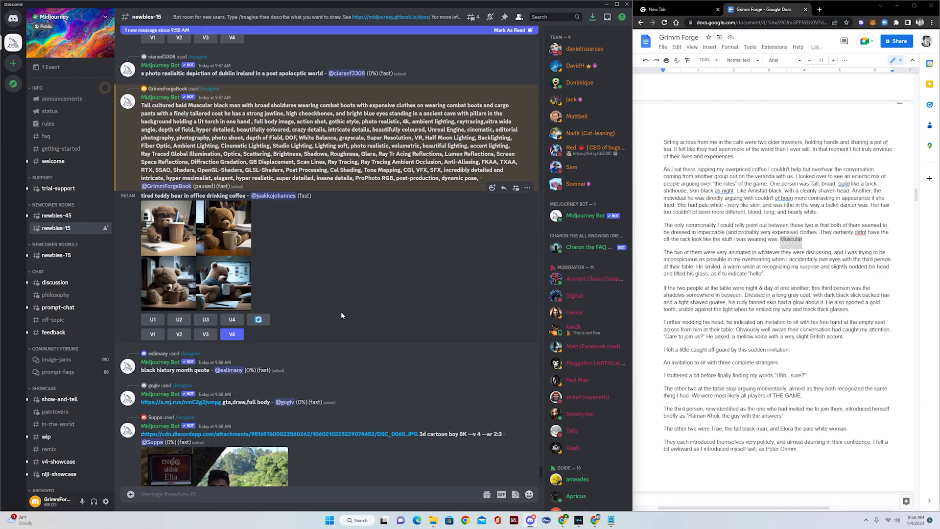
pyautogui.scroll(-5, 340, 311)
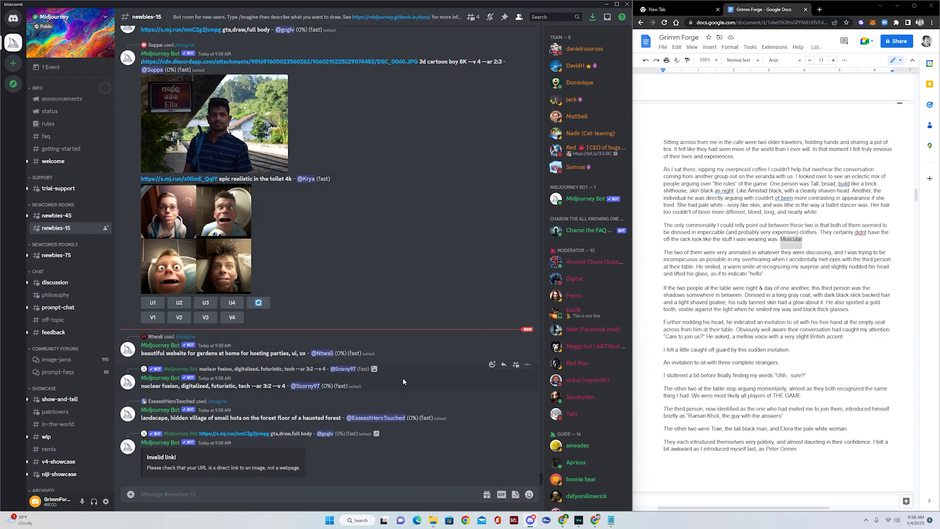
pyautogui.scroll(5, 403, 381)
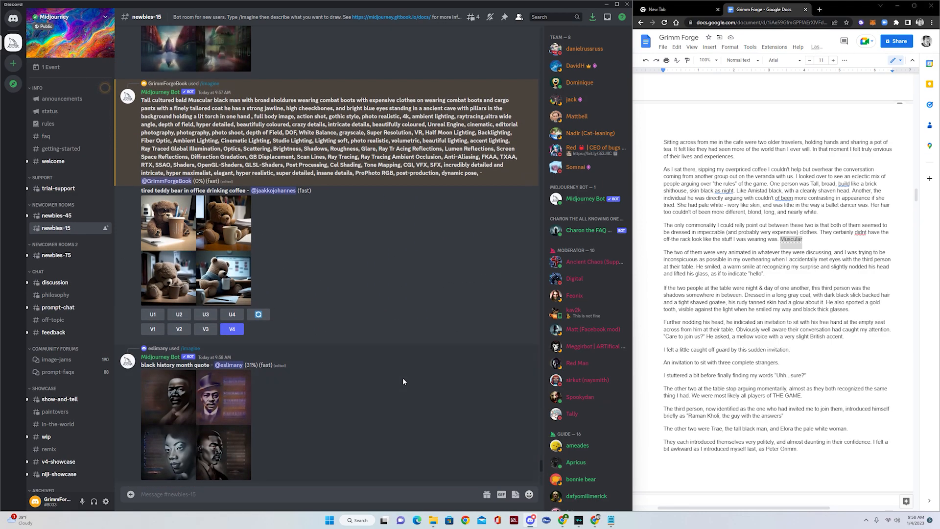
pyautogui.scroll(3, 401, 374)
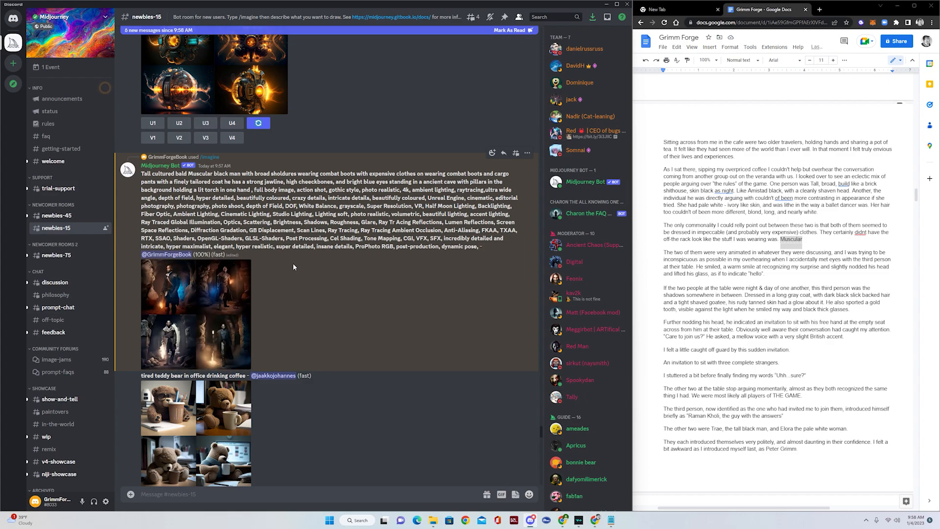
pyautogui.click(193, 289)
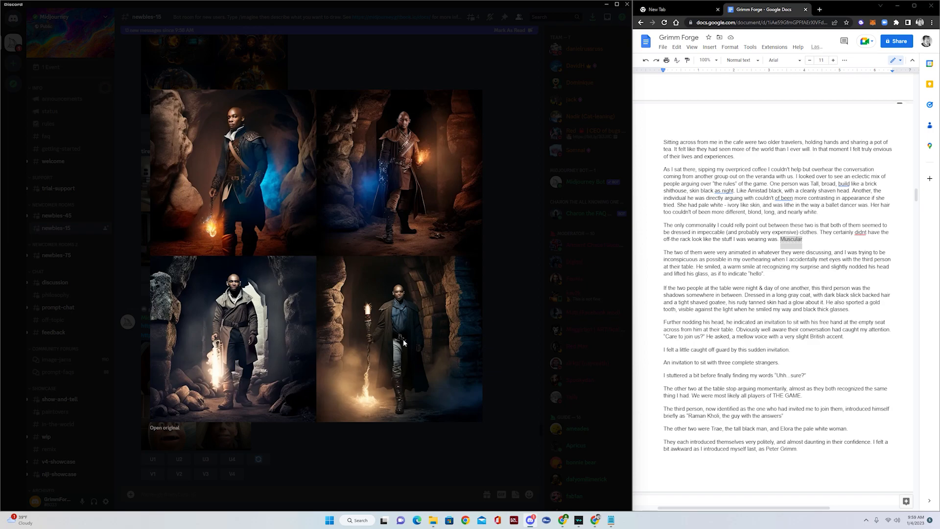
pyautogui.click(502, 318)
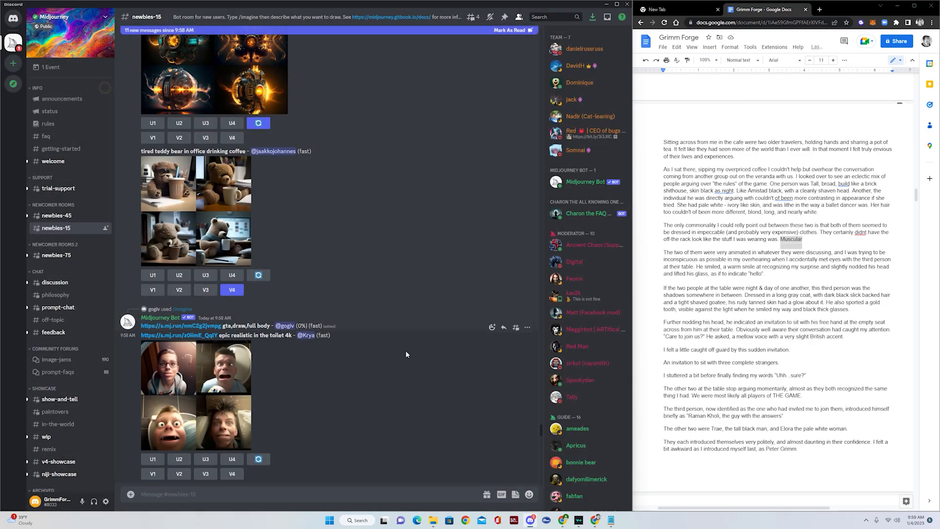
# - Select and copy the full bald-man cave prompt text from the channel
pyautogui.scroll(20, 330, 362)
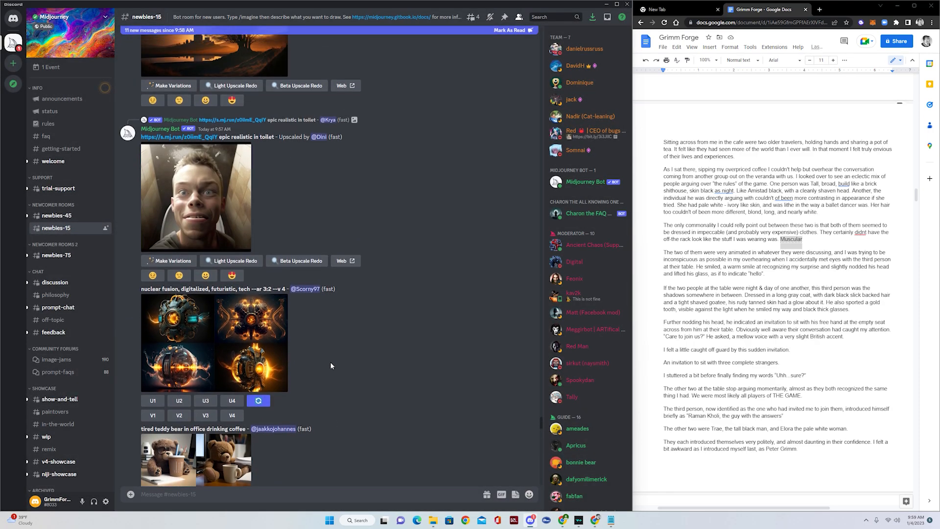
pyautogui.scroll(-15, 330, 361)
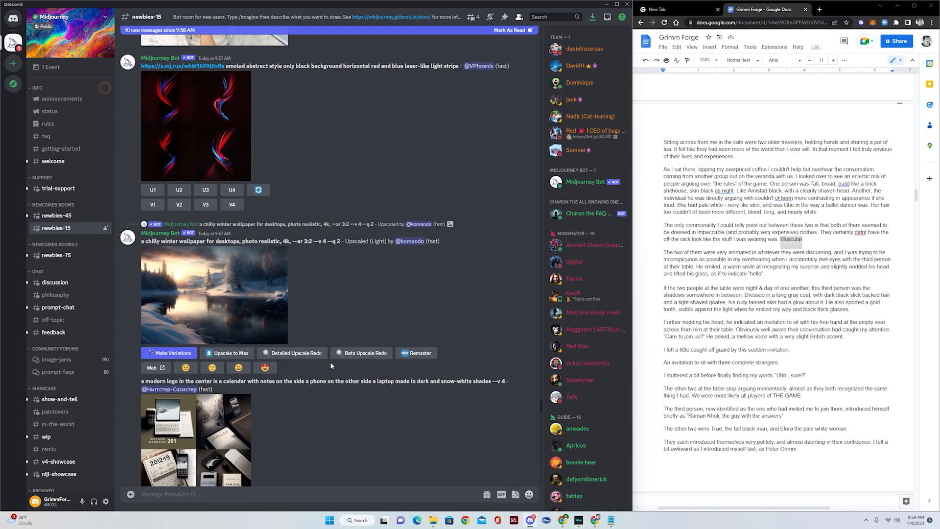
pyautogui.scroll(-10, 327, 365)
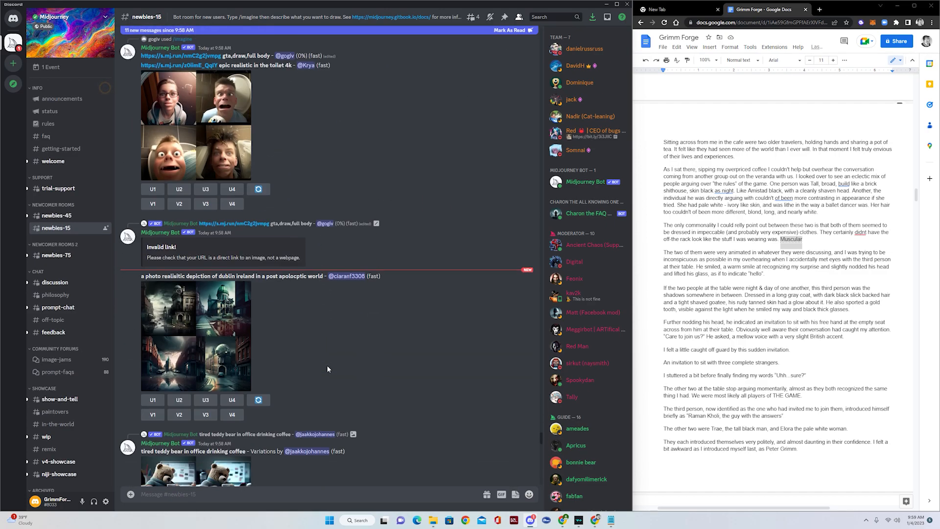
pyautogui.scroll(-6, 327, 366)
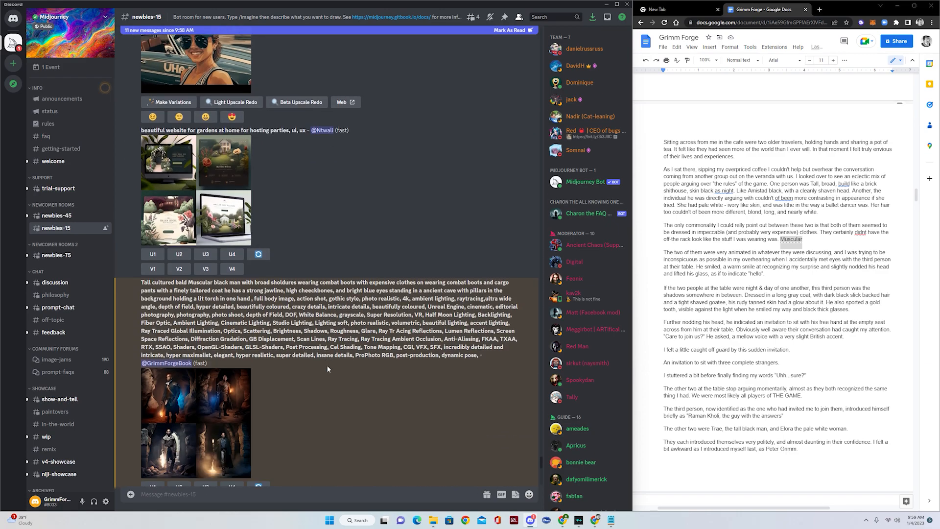
pyautogui.moveTo(142, 282); pyautogui.dragTo(480, 353)
pyautogui.hotkey('ctrl', 'c')
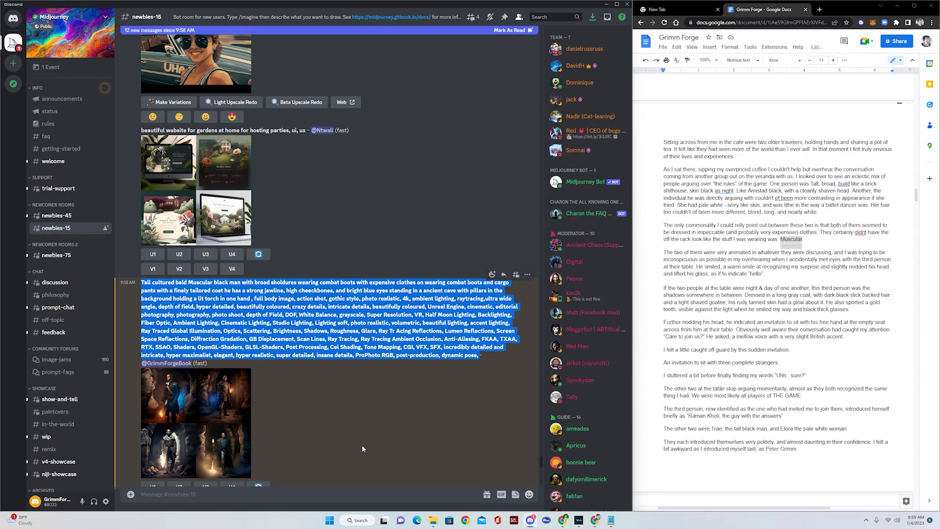
# - Start a new /imagine draft with the copied prompt, adding 'Modern' before combat boots
pyautogui.click(255, 495)
pyautogui.write('/imagine')
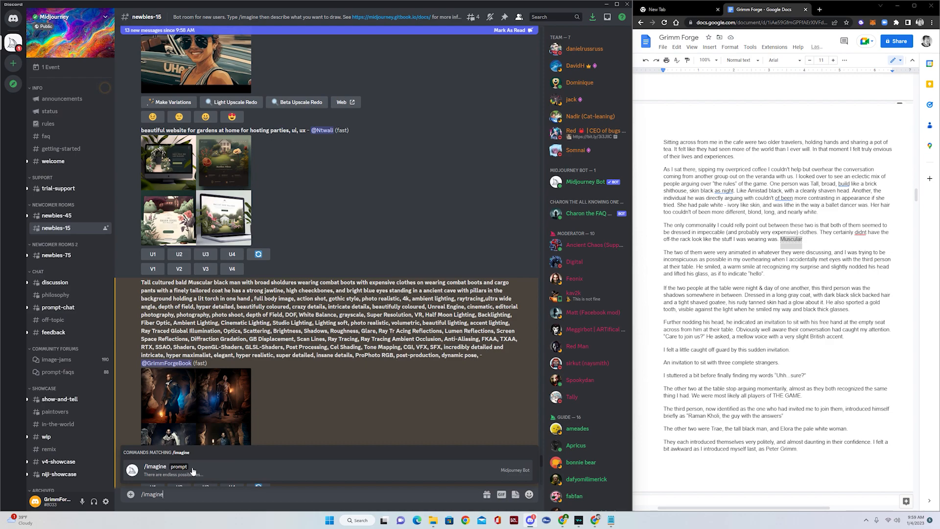
pyautogui.click(226, 462)
pyautogui.hotkey('ctrl', 'v')
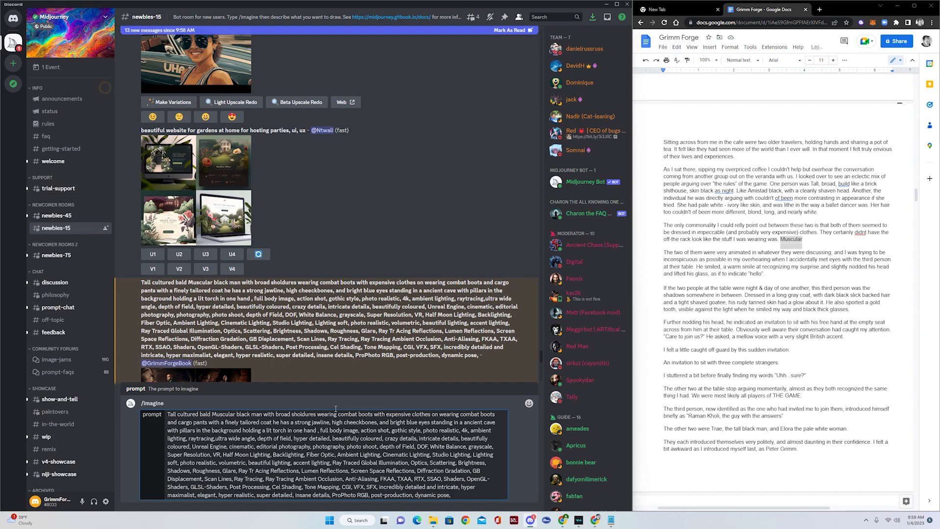
pyautogui.click(336, 409)
pyautogui.write('Modern')
# - Add 'Modern' before clothes and 'face' after photo realistic, and delete the editorial photography terms
pyautogui.click(432, 413)
pyautogui.write('Modern')
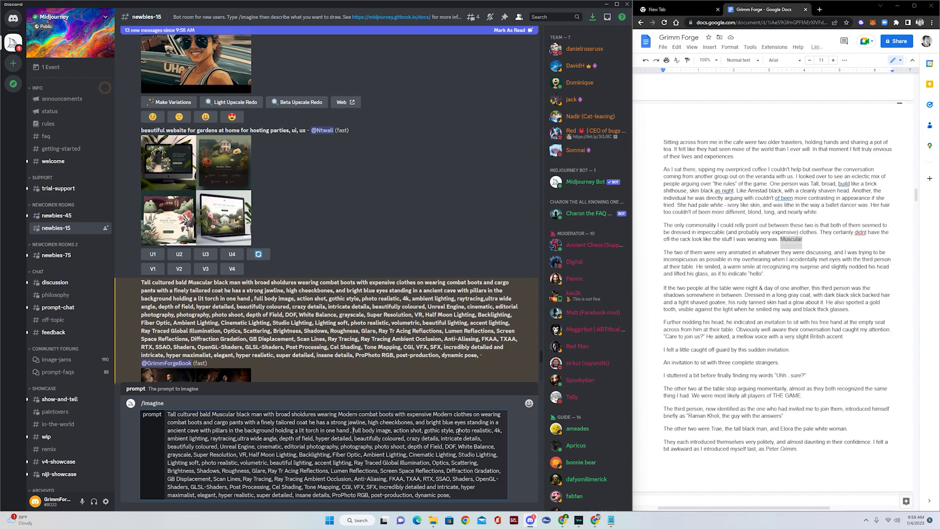
pyautogui.click(493, 430)
pyautogui.write('face, 4k,')
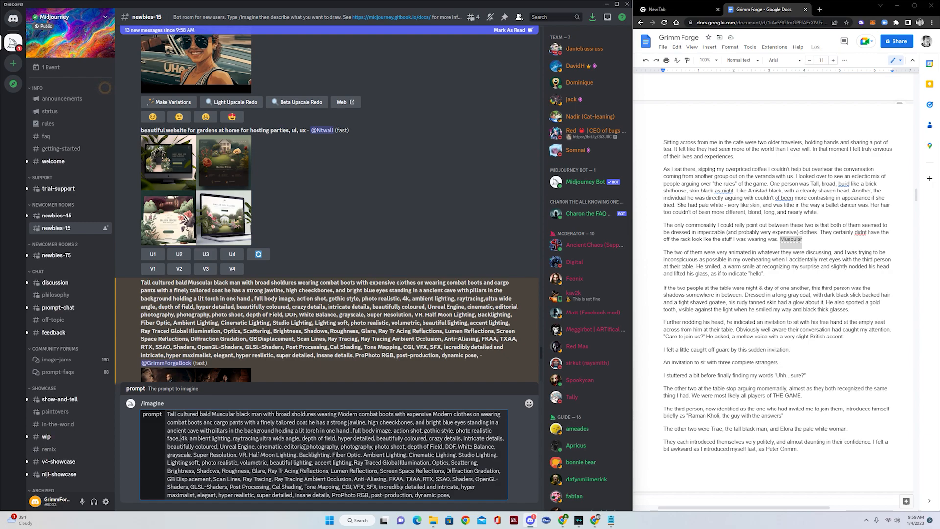
pyautogui.moveTo(282, 446); pyautogui.dragTo(374, 447)
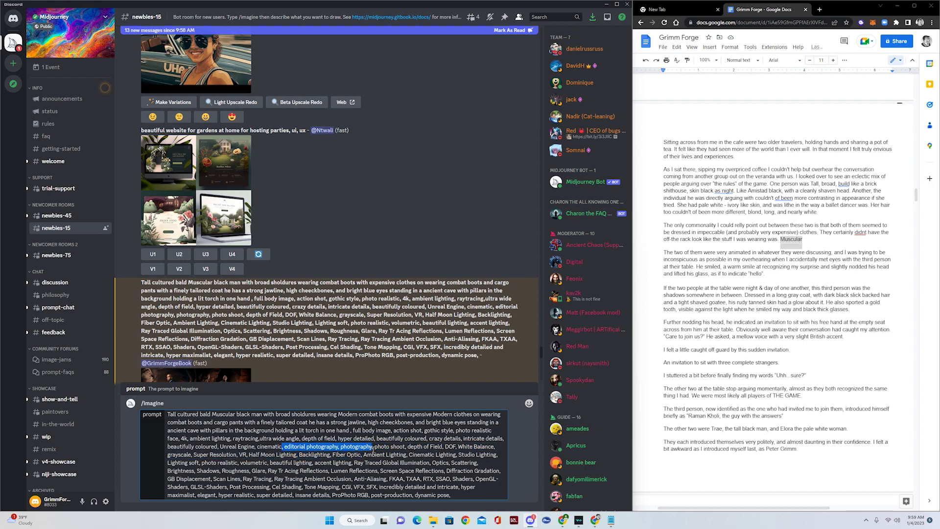
pyautogui.press('BackSpace')
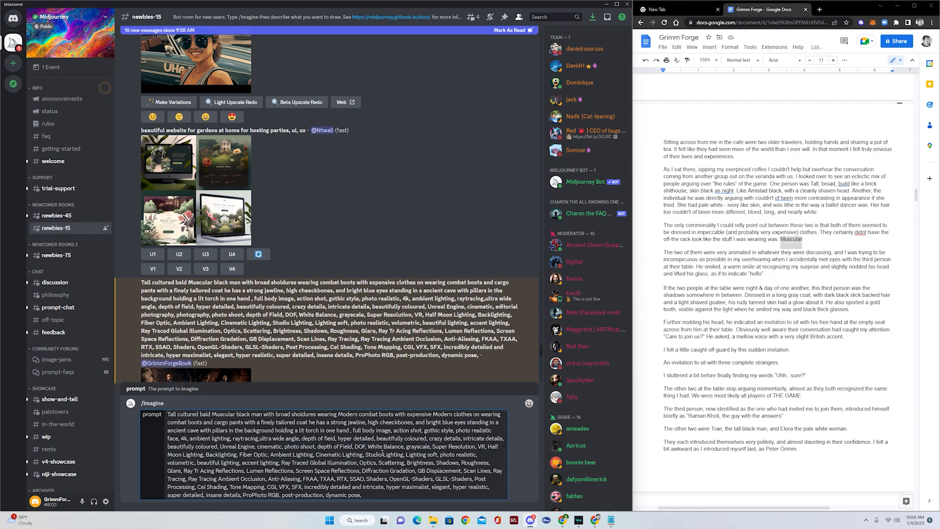
pyautogui.write(',')
# - Remove Half Moon Lighting and the trailing comma, and replace the torch-holding phrase with 'with torches on the wall'
pyautogui.moveTo(488, 447); pyautogui.dragTo(204, 454)
pyautogui.press('BackSpace')
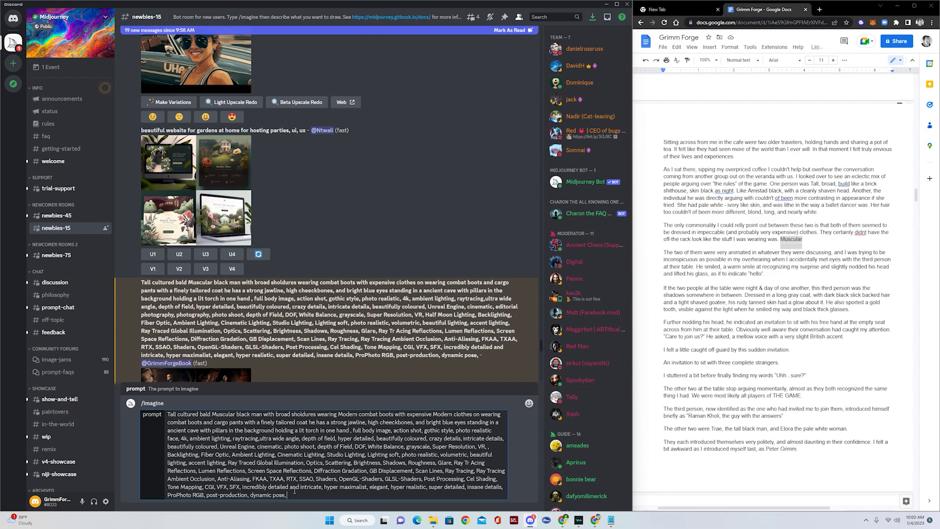
pyautogui.press('BackSpace')
pyautogui.moveTo(305, 430); pyautogui.dragTo(319, 430)
pyautogui.click(277, 430)
pyautogui.moveTo(275, 430); pyautogui.dragTo(349, 430)
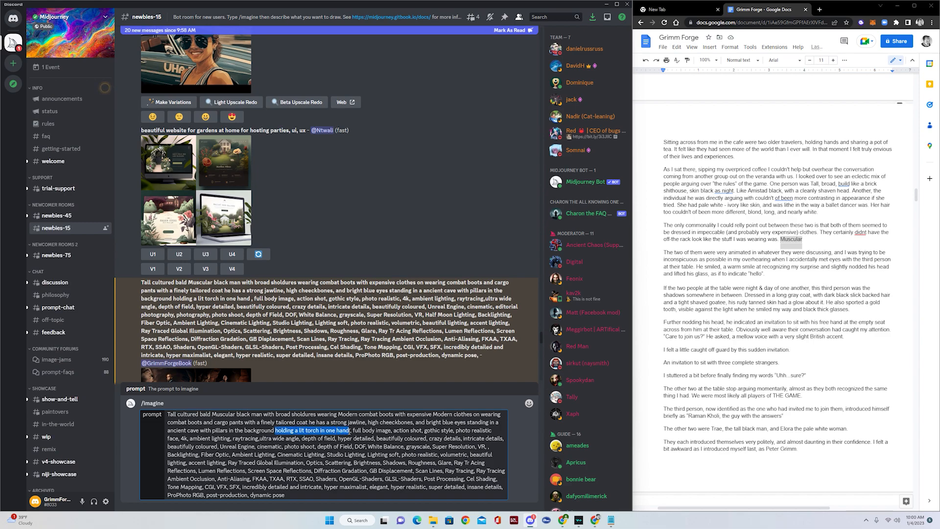
pyautogui.write('with')
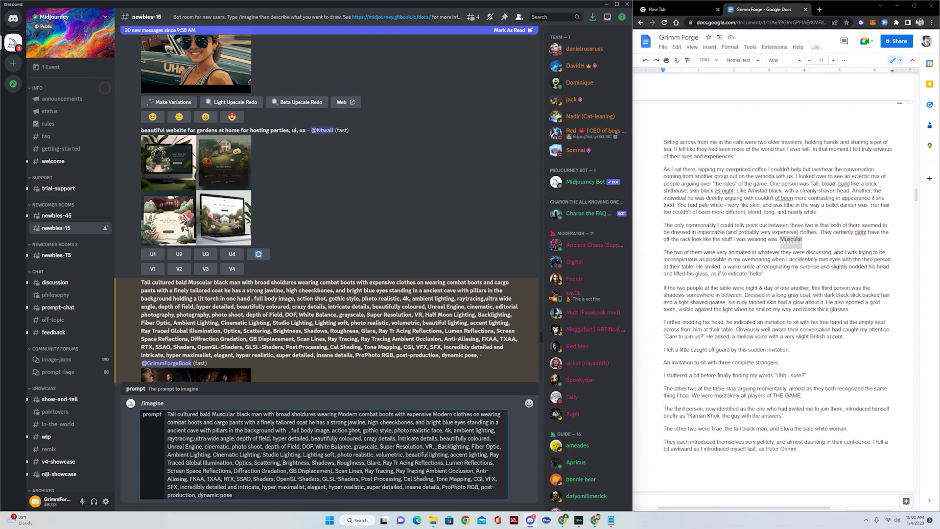
pyautogui.write(' torches')
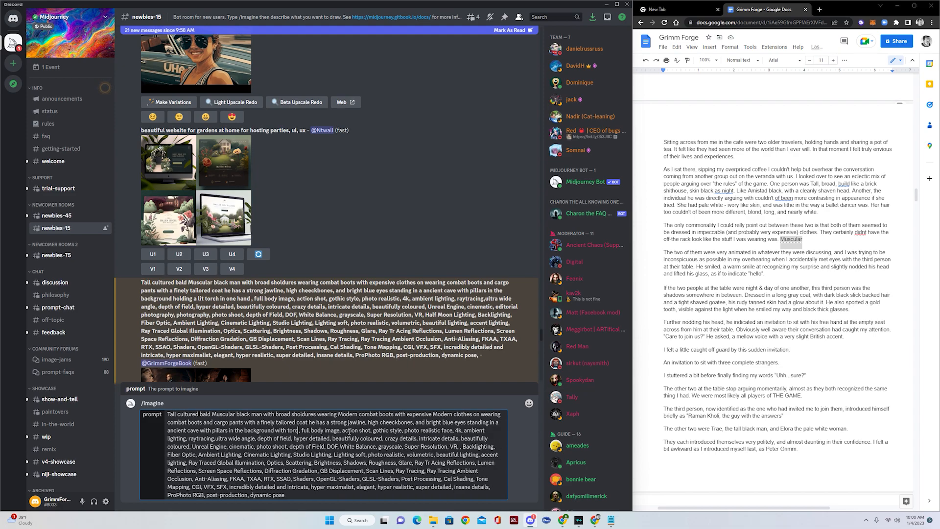
pyautogui.write(' on the a')
pyautogui.write('all')
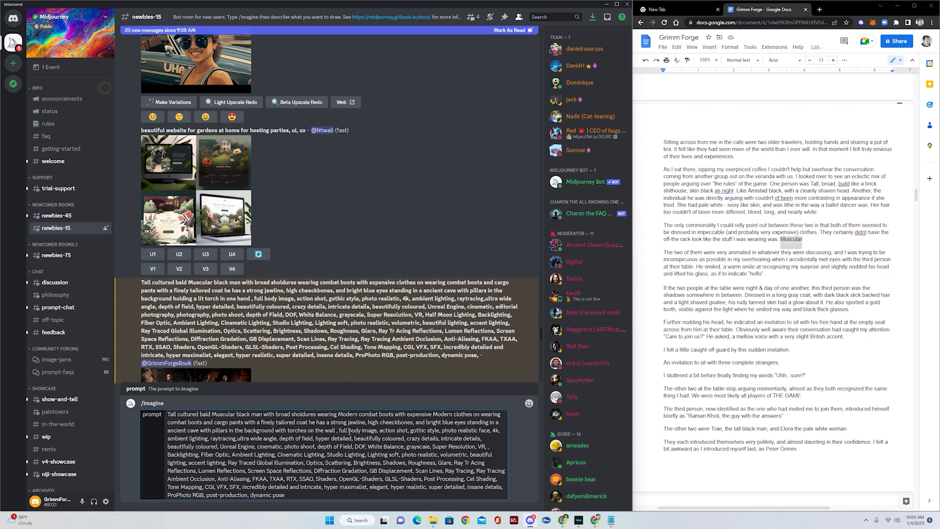
# - Submit the revised Modern-clothes, torches-on-the-wall prompt while viewing another user's image preview
pyautogui.press('Return')
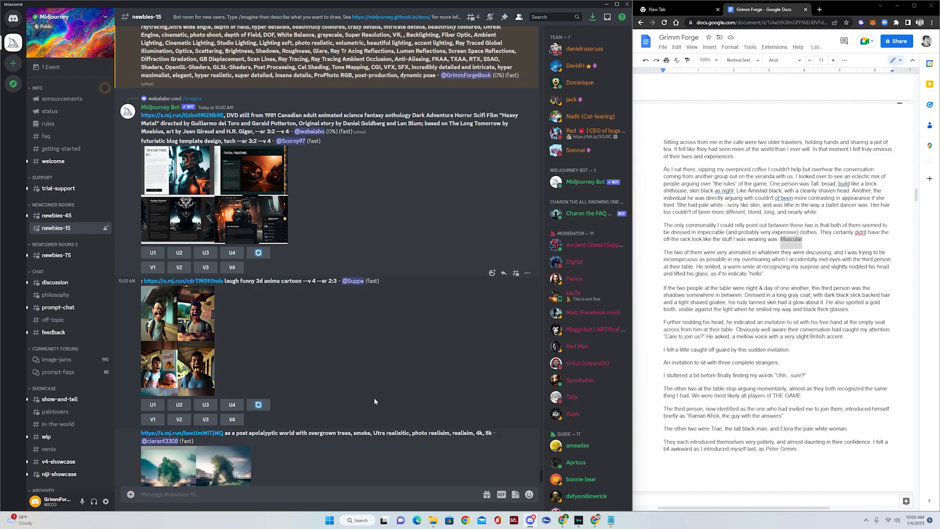
pyautogui.scroll(3, 374, 401)
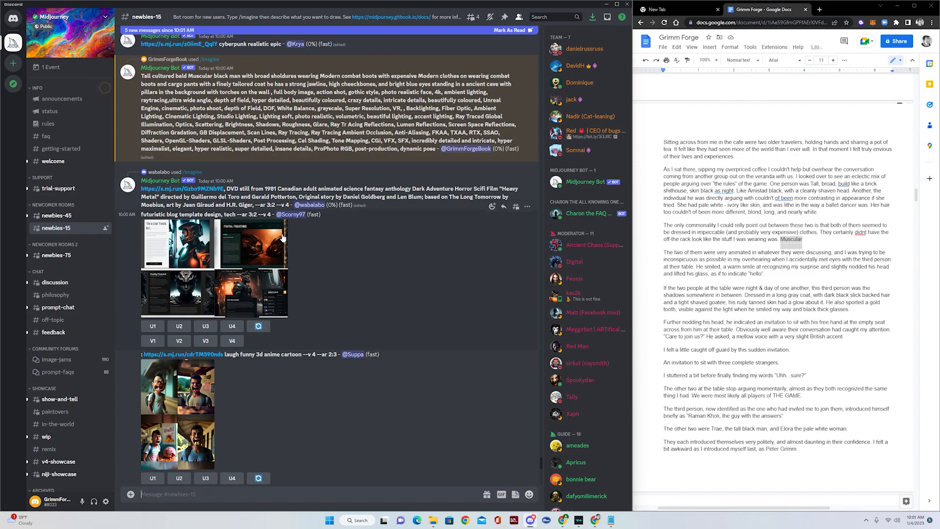
pyautogui.click(236, 274)
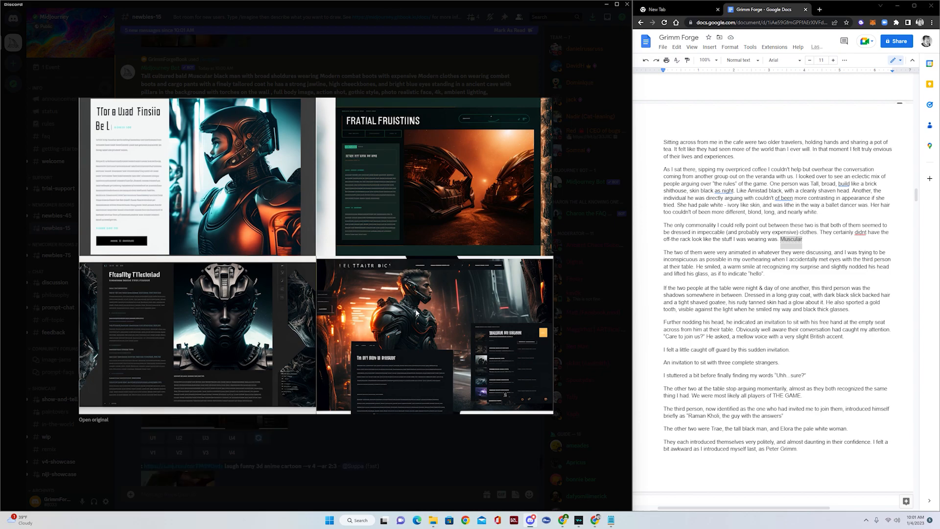
pyautogui.click(400, 82)
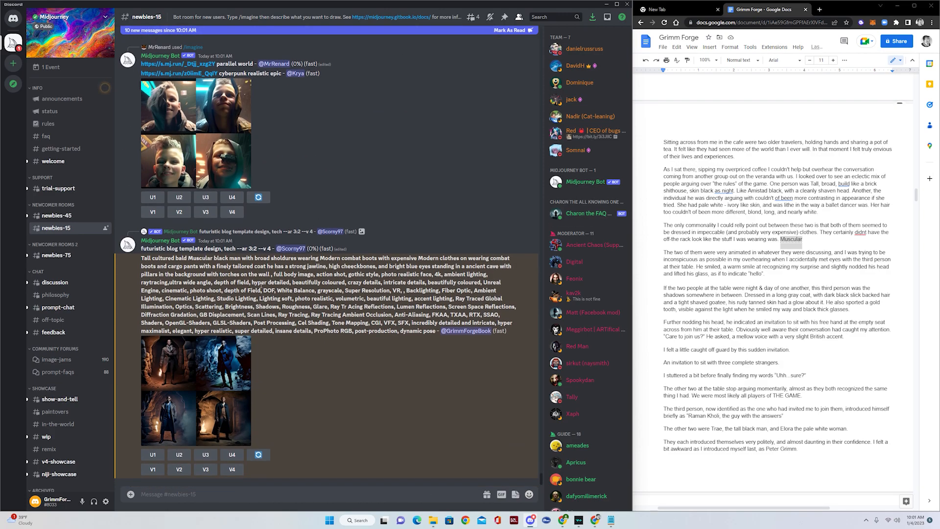
# - Preview the new four-image cave grid of the man at full size, then close it
pyautogui.click(215, 377)
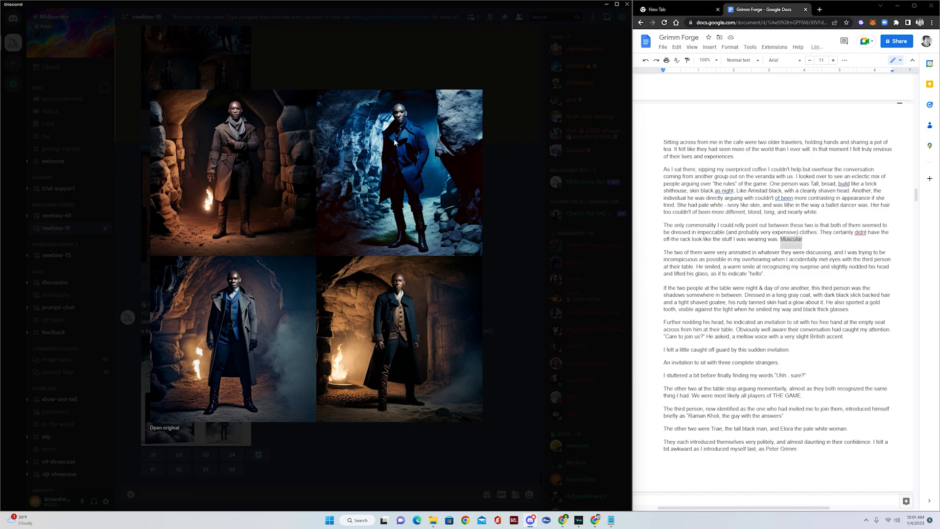
pyautogui.click(508, 252)
pyautogui.scroll(5, 330, 254)
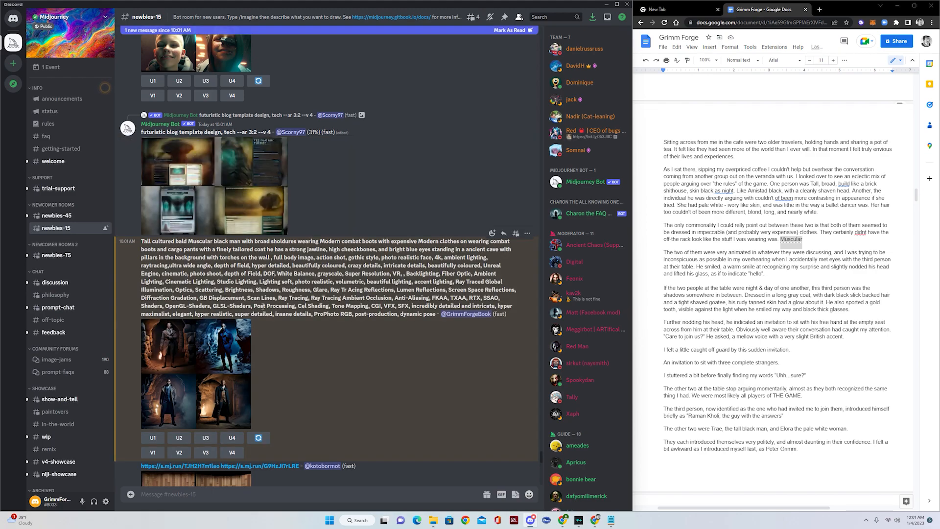
pyautogui.scroll(-2, 330, 369)
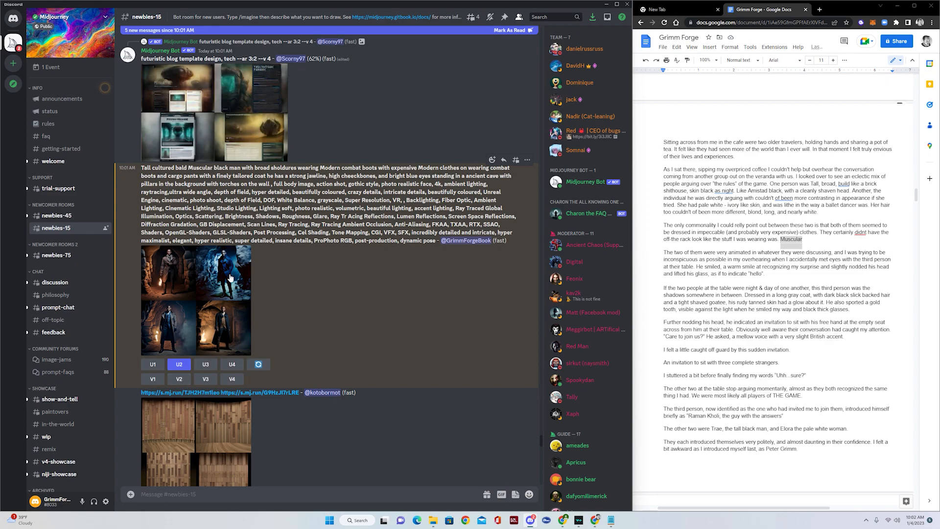
# - Request variations (V2) of the second cave image and scroll to the new variations grid
pyautogui.click(181, 380)
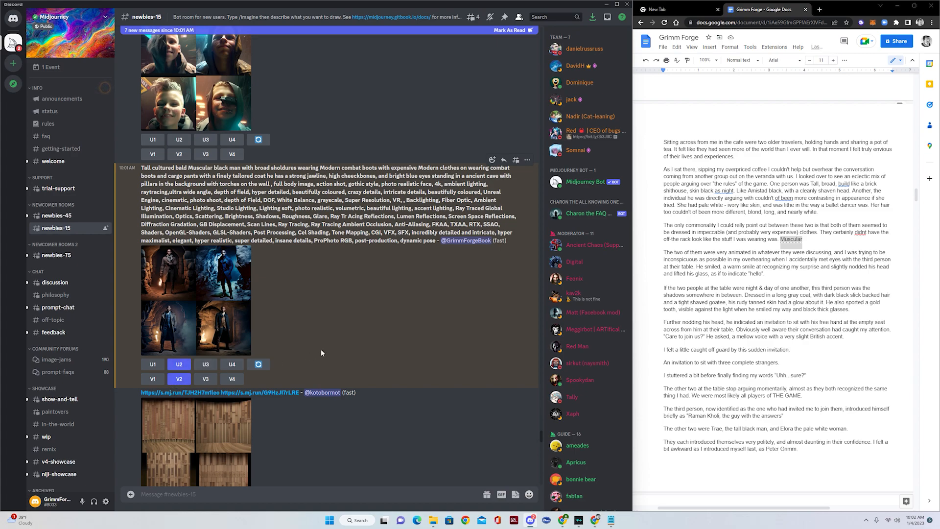
pyautogui.scroll(-10, 333, 345)
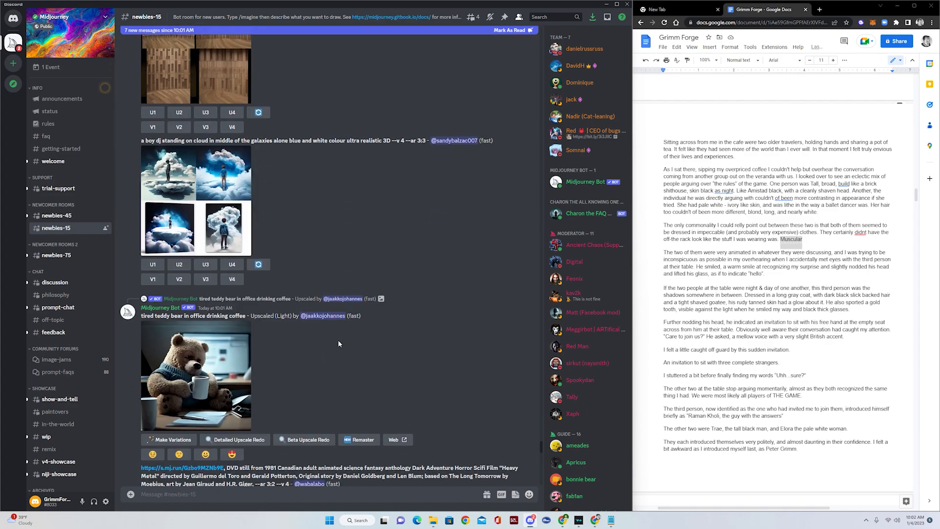
pyautogui.scroll(-8, 344, 337)
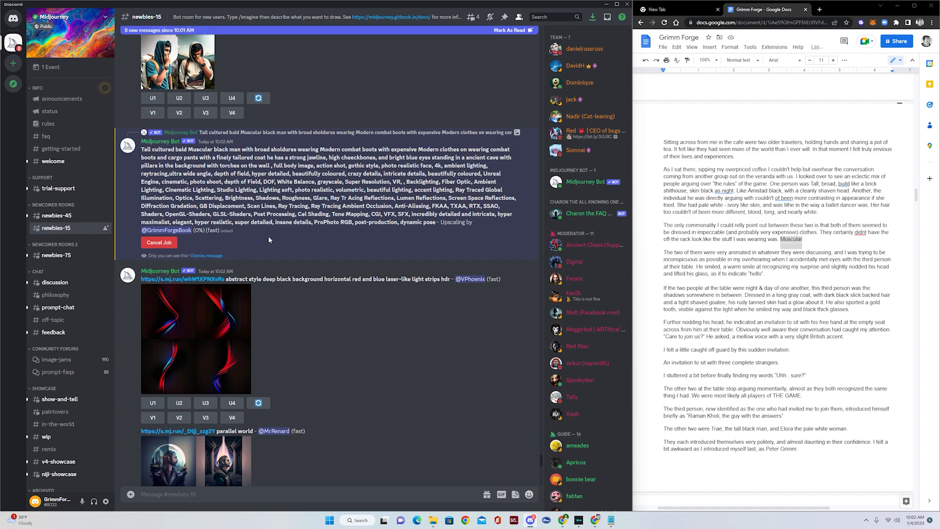
pyautogui.moveTo(440, 222); pyautogui.dragTo(474, 223)
pyautogui.scroll(-3, 254, 239)
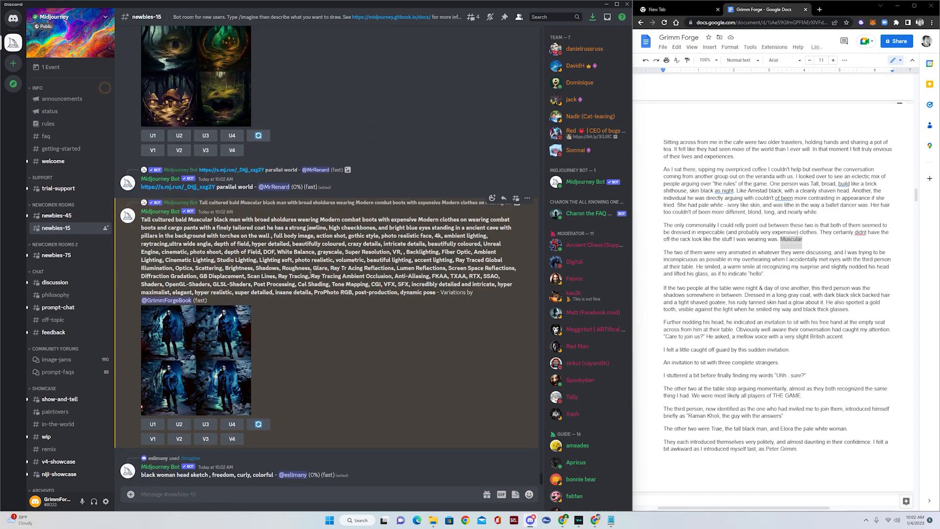
# - Preview the variations grid, then upscale its second image (U2)
pyautogui.click(195, 352)
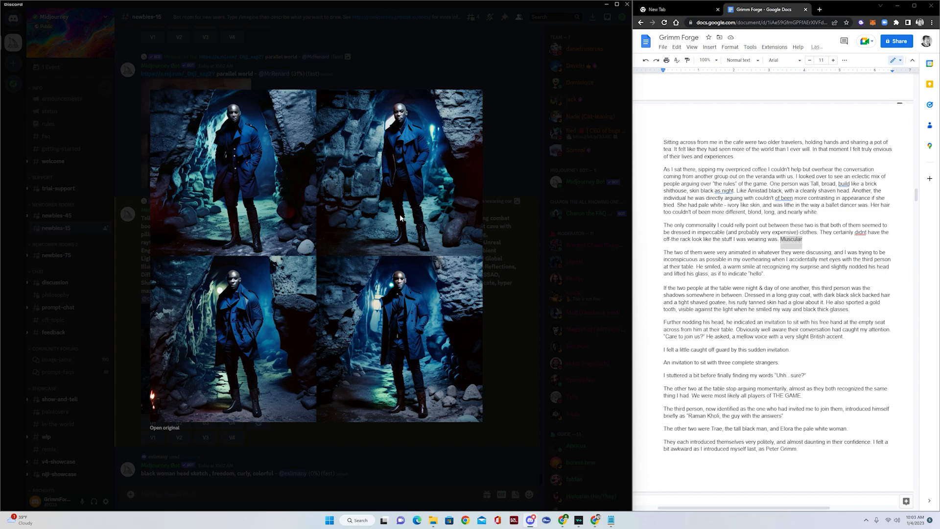
pyautogui.click(506, 360)
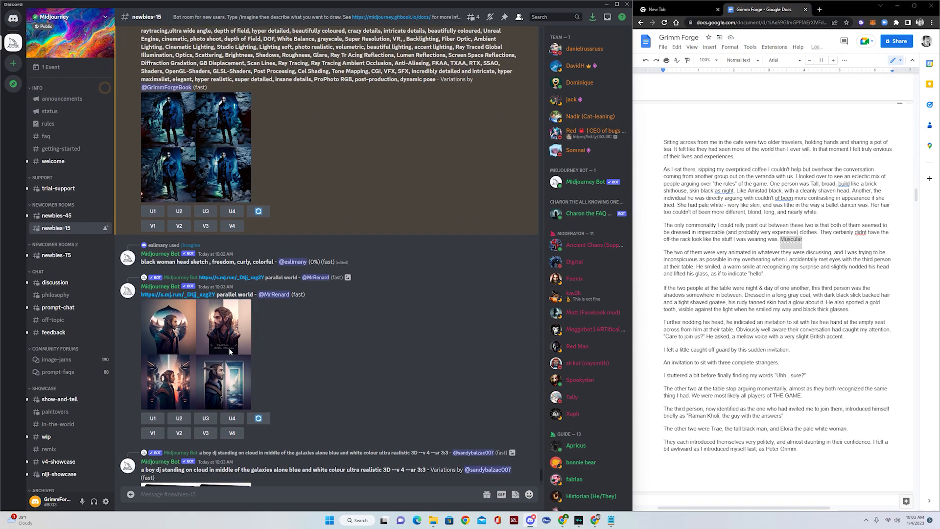
pyautogui.scroll(3, 230, 351)
pyautogui.click(179, 321)
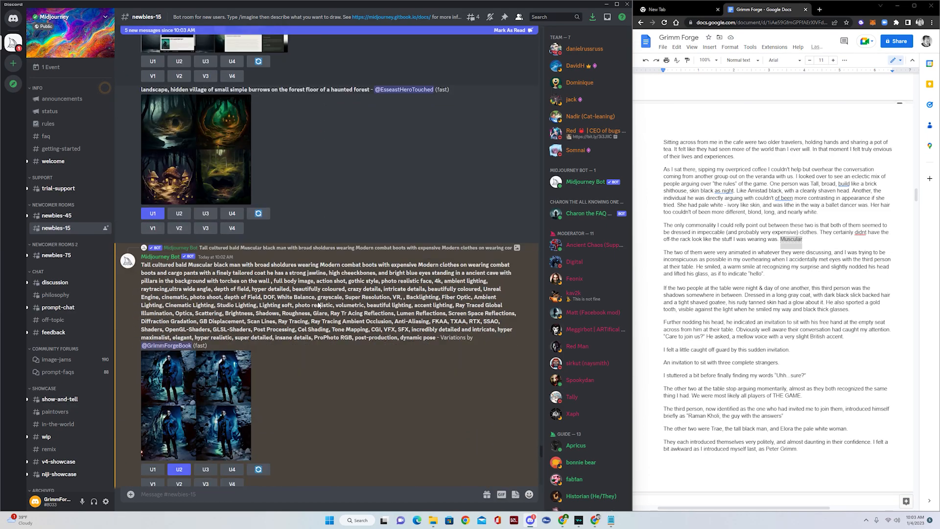
# - Request variations of the second variation image (V2) and scroll down to the upscaled result
pyautogui.scroll(2, 317, 301)
pyautogui.click(180, 263)
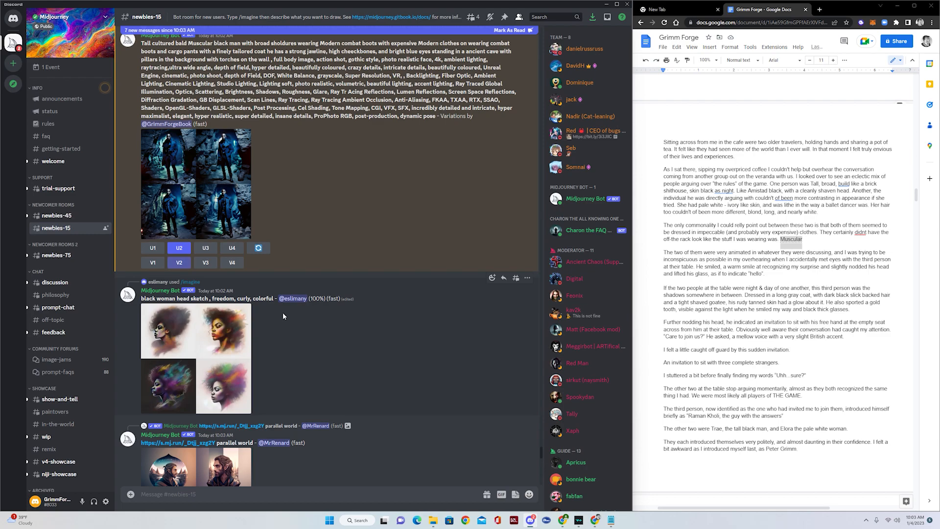
pyautogui.scroll(-2, 293, 276)
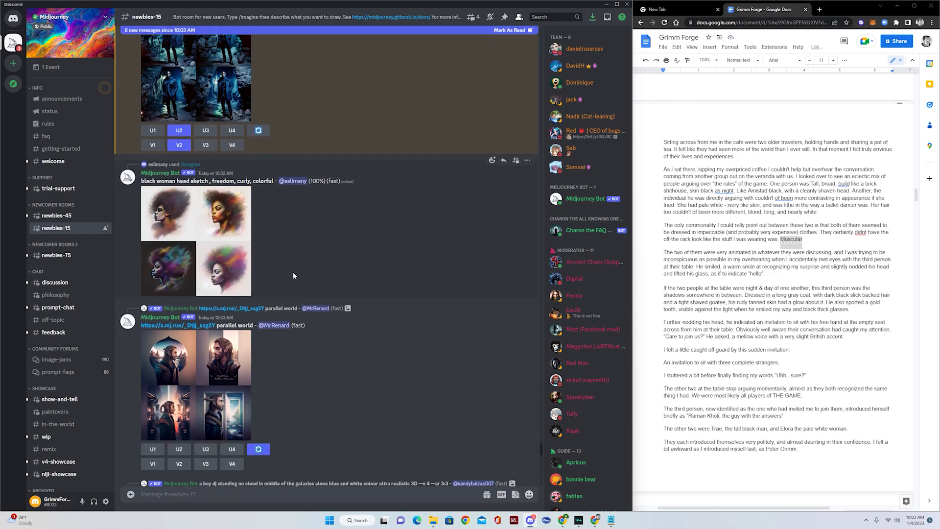
pyautogui.scroll(-6, 293, 276)
pyautogui.scroll(-5, 309, 276)
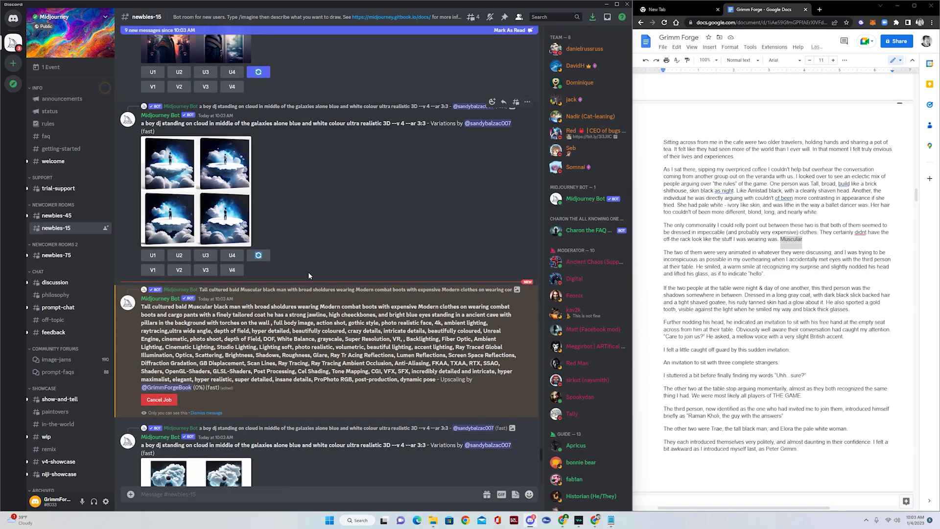
pyautogui.scroll(-10, 309, 275)
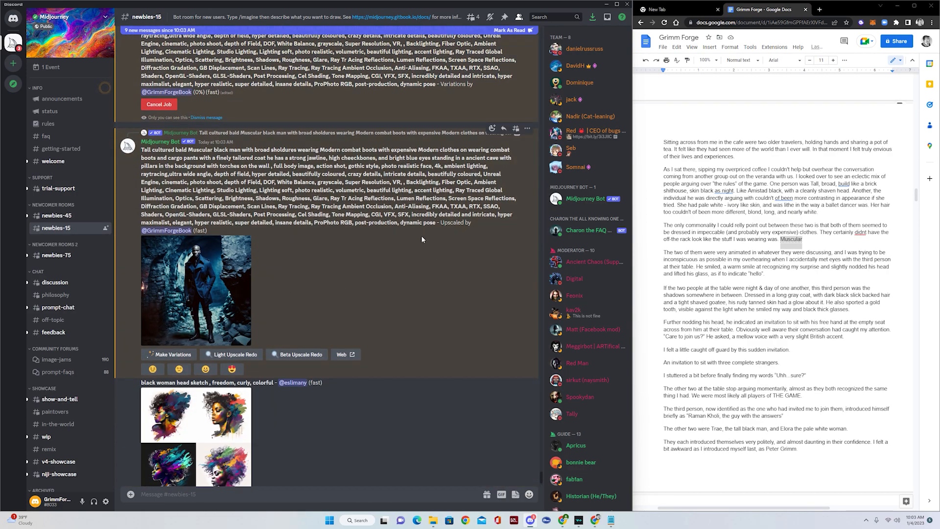
# - Open the upscaled blue-coat portrait at original size and maximize the Chrome window
pyautogui.click(230, 279)
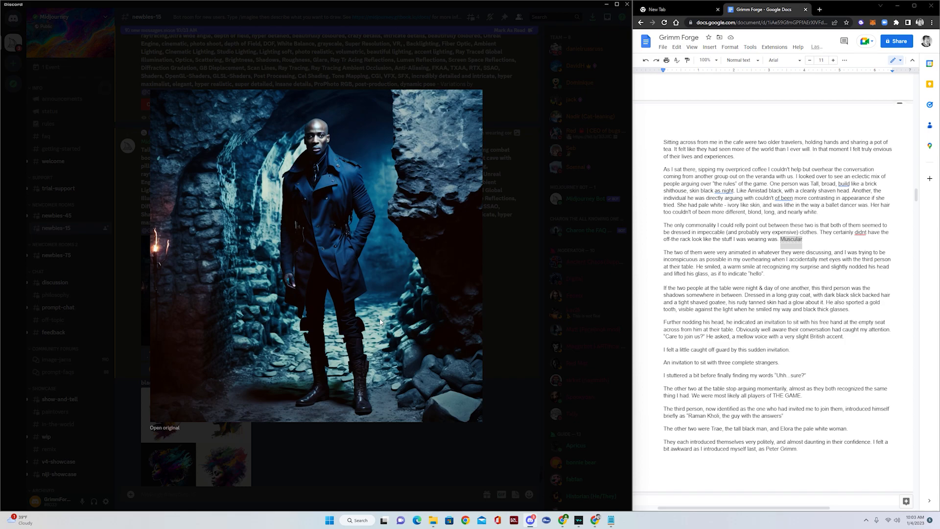
pyautogui.click(172, 428)
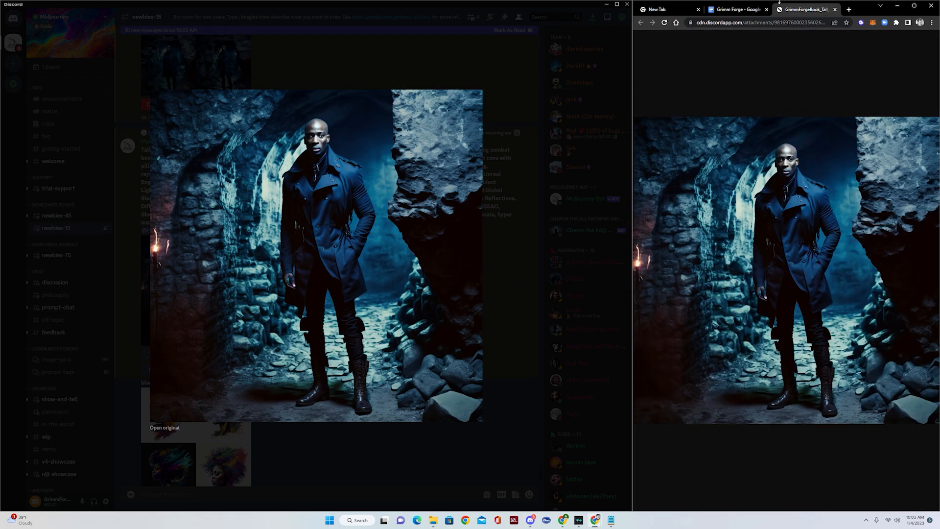
pyautogui.moveTo(870, 9); pyautogui.dragTo(585, 14)
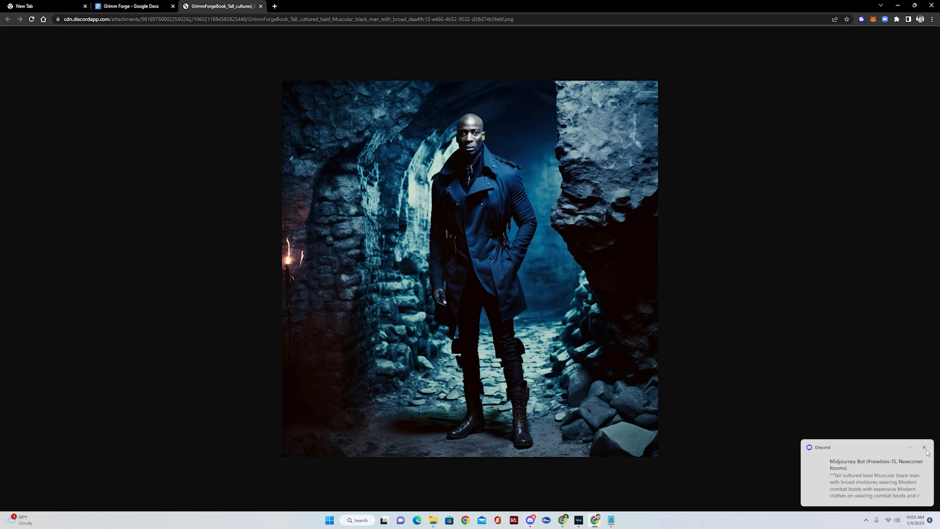
# - Start saving the image with Save image as, targeting the Desktop
pyautogui.rightClick(563, 255)
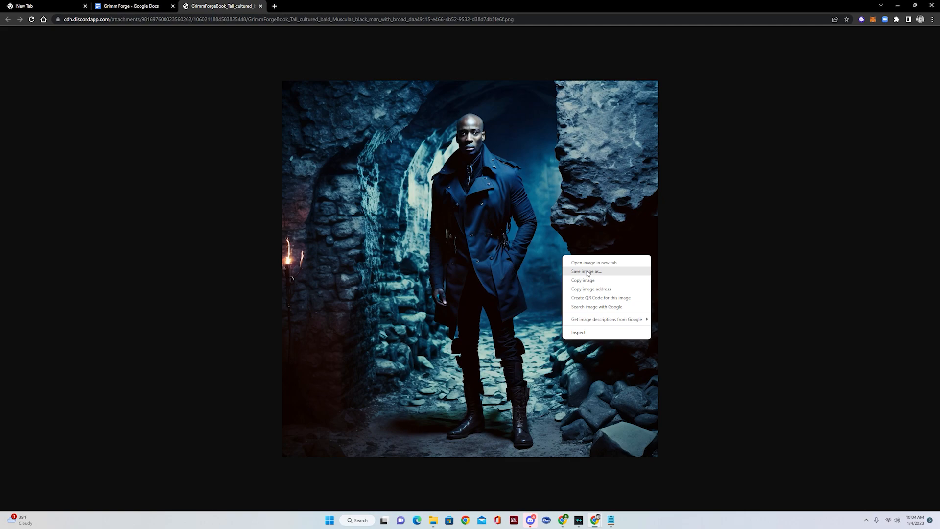
pyautogui.click(588, 272)
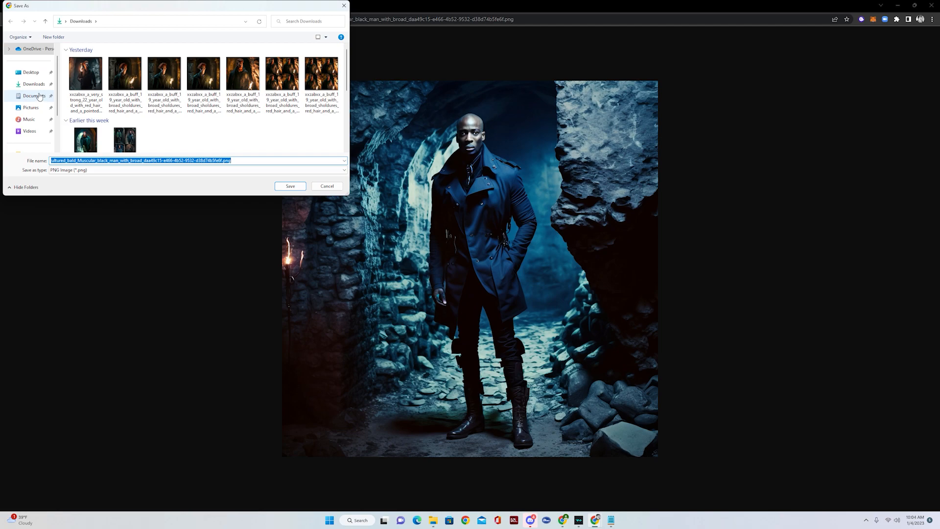
pyautogui.click(31, 73)
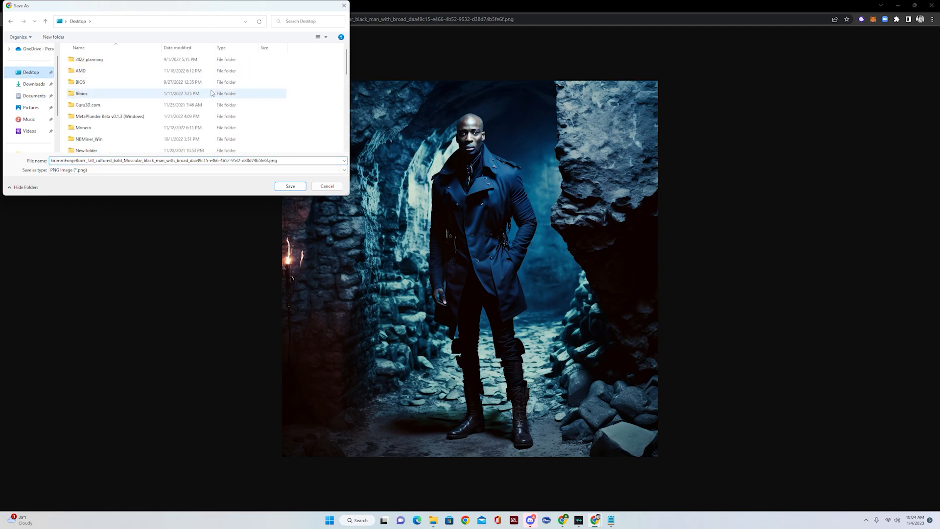
pyautogui.scroll(-9, 259, 94)
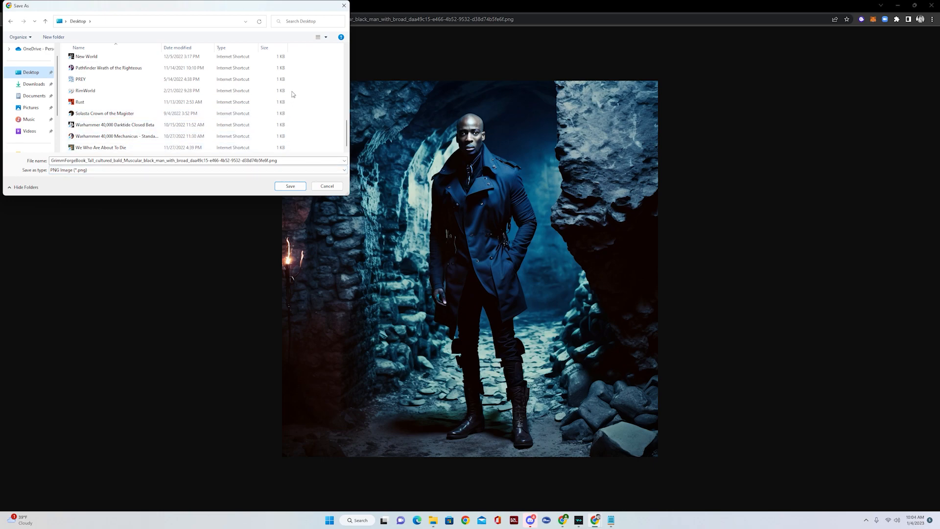
# - Create a grimmforge folder on the Desktop and save the image in it as Tree.png
pyautogui.rightClick(135, 85)
pyautogui.moveTo(166, 161)
pyautogui.click(226, 162)
pyautogui.write('grimmforge')
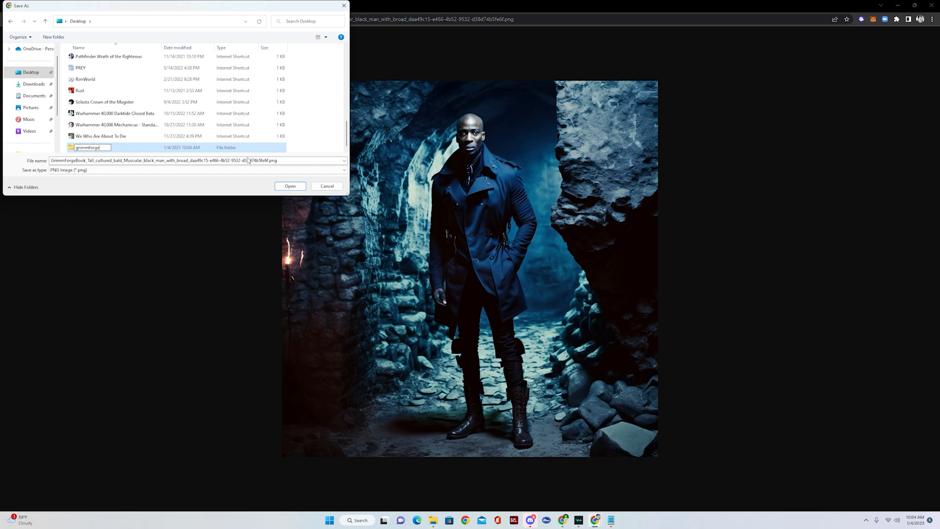
pyautogui.press('Return')
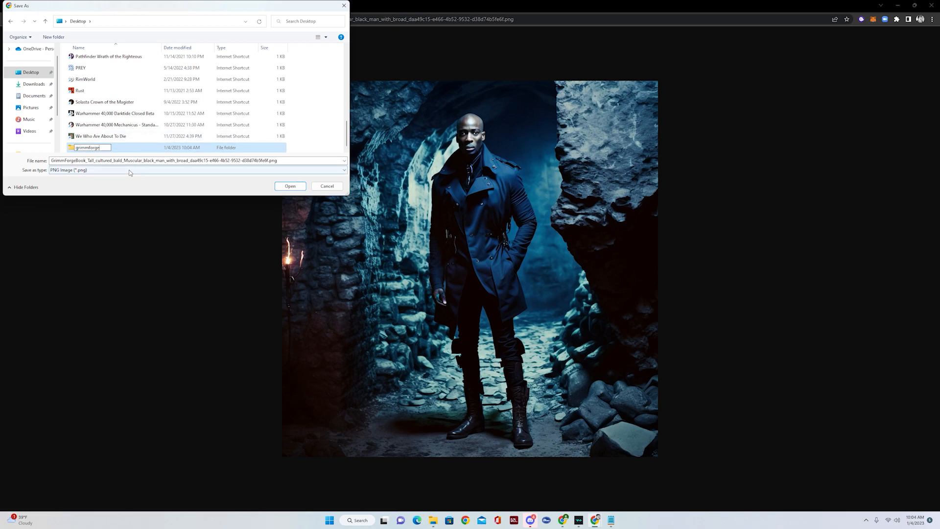
pyautogui.doubleClick(110, 150)
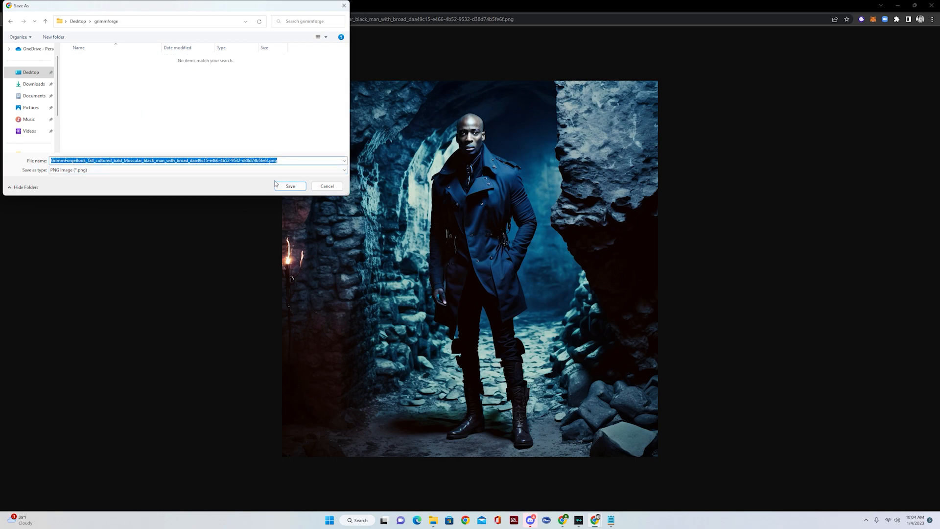
pyautogui.write('Trae')
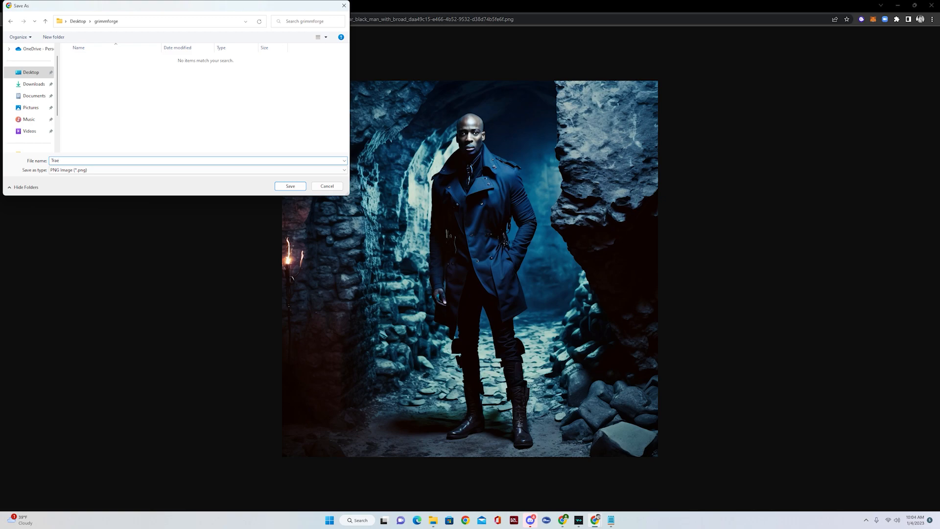
pyautogui.press('Return')
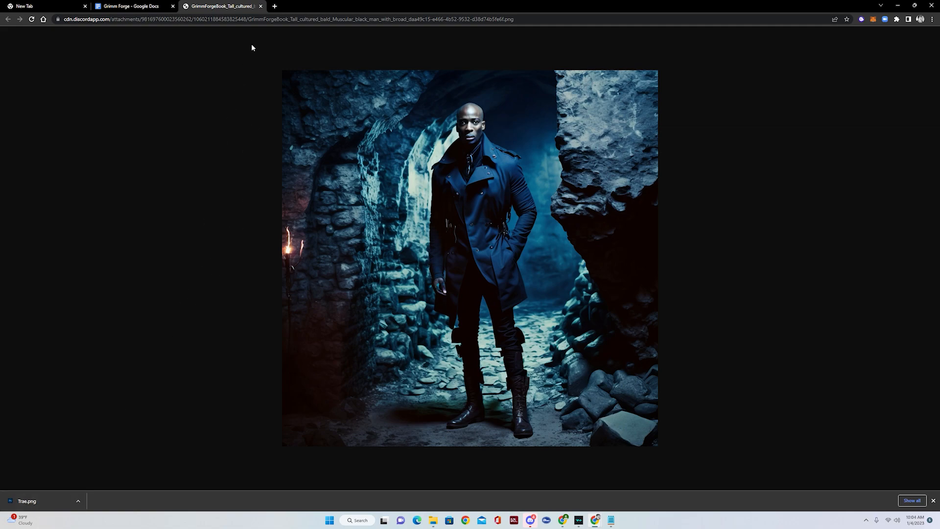
# - Google 'canva book cover' in a new tab and open Canva's Free Book Cover Maker page
pyautogui.click(275, 6)
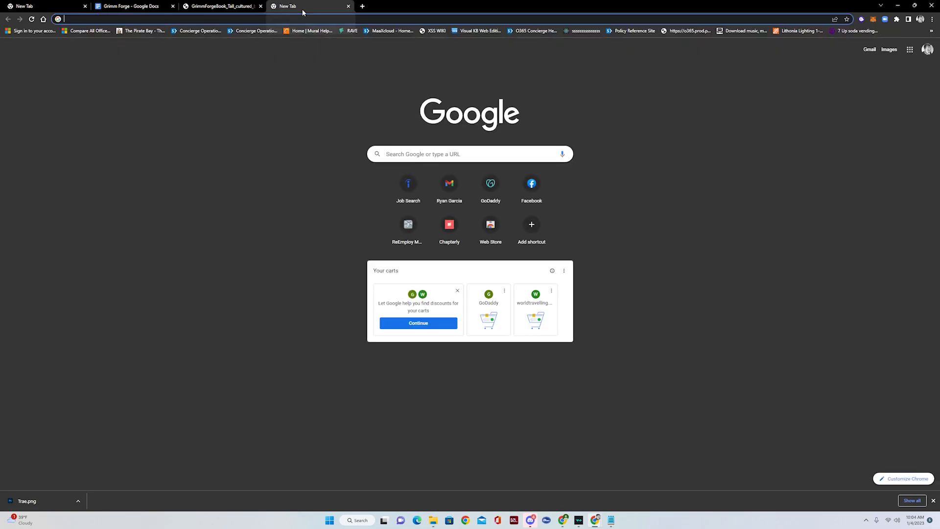
pyautogui.write('canva')
pyautogui.press('Return')
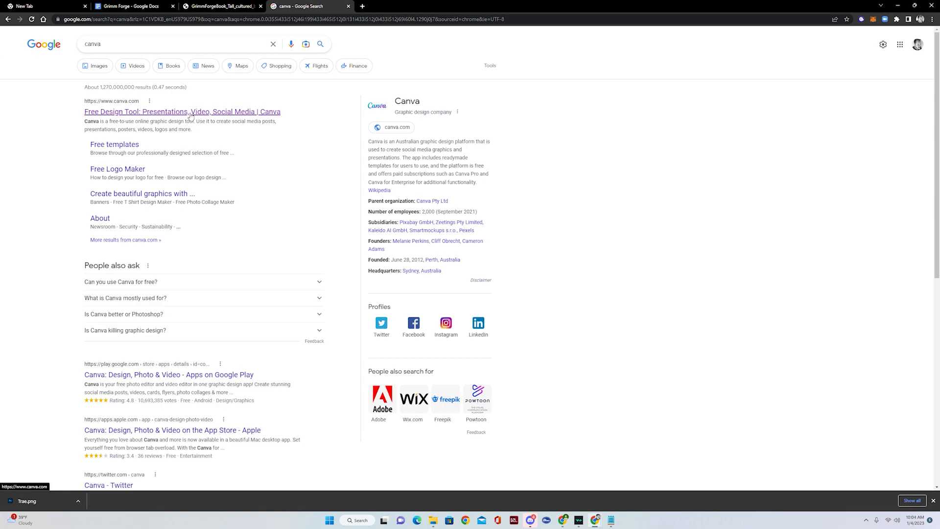
pyautogui.click(154, 44)
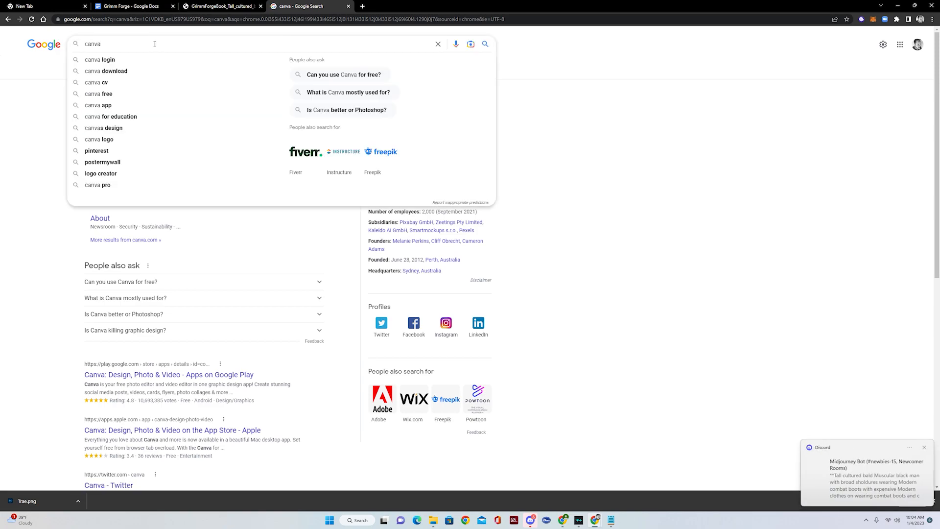
pyautogui.write('book')
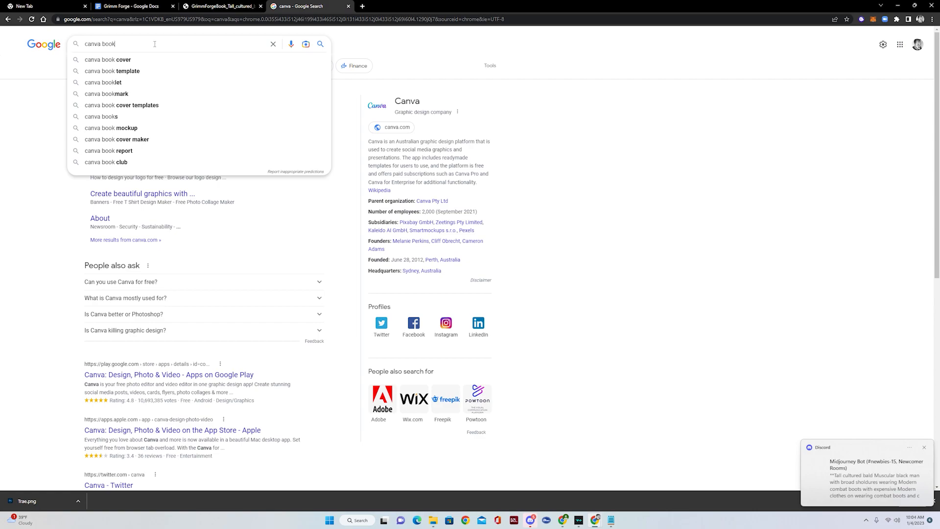
pyautogui.press('Down')
pyautogui.press('Return')
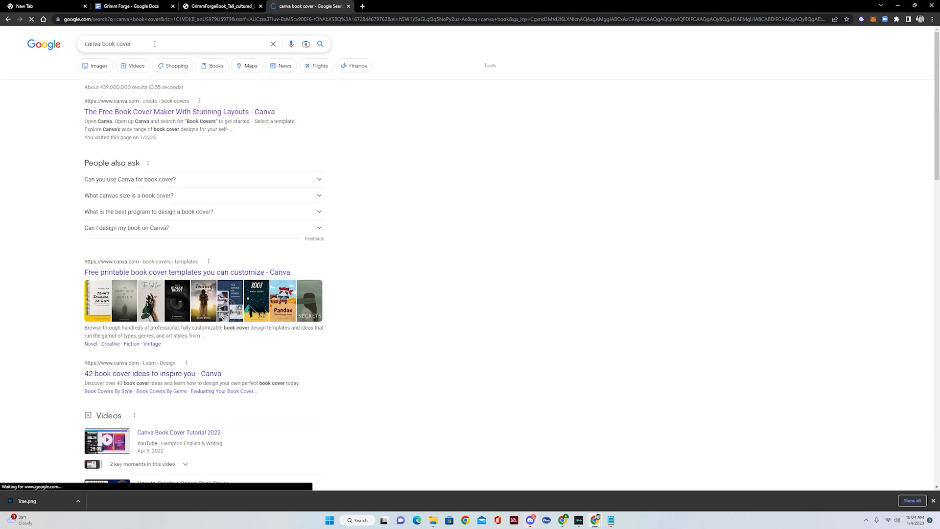
pyautogui.click(197, 114)
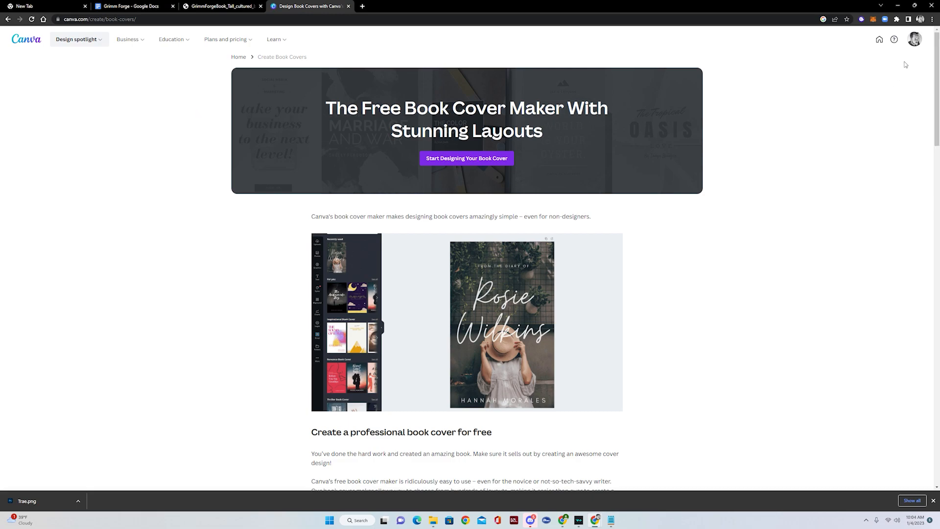
# - Copy the Canva book-covers address and load it in a new tab of the other Chrome window
pyautogui.moveTo(843, 4); pyautogui.dragTo(688, 108)
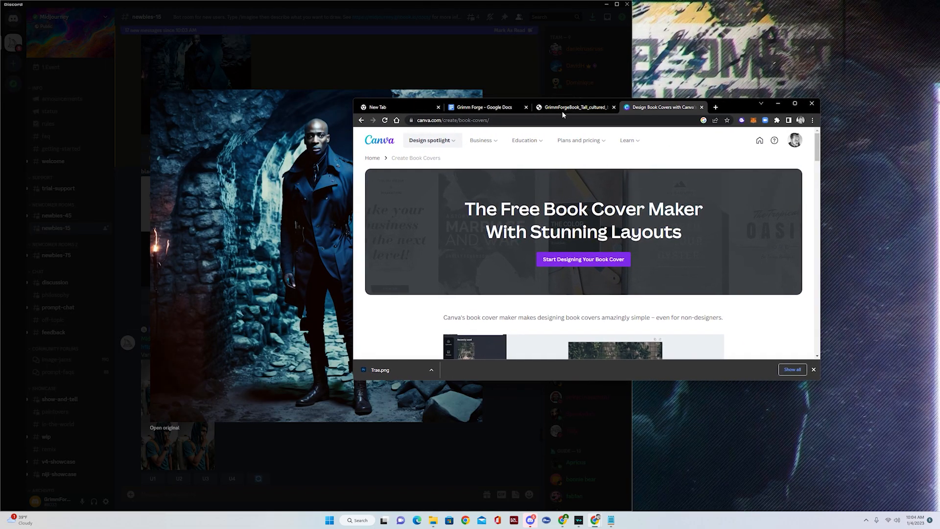
pyautogui.click(499, 118)
pyautogui.hotkey('ctrl', 'c')
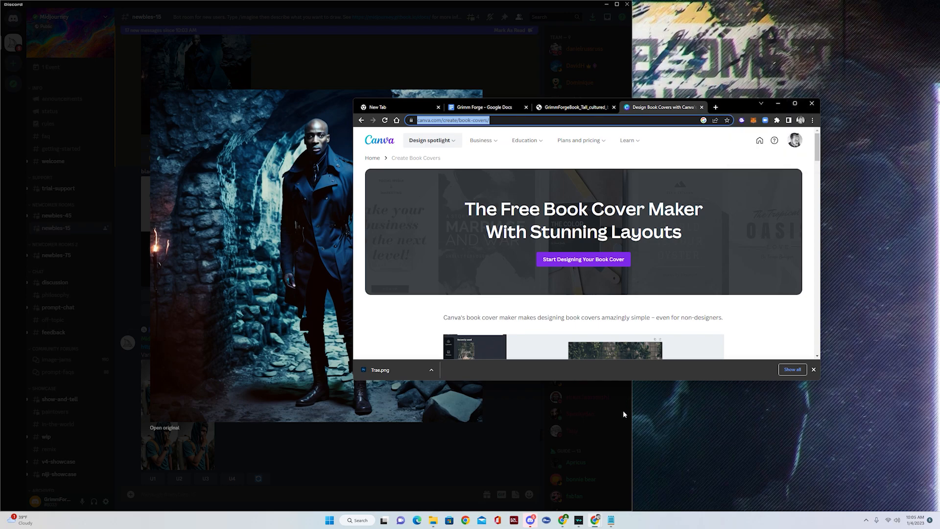
pyautogui.click(561, 522)
pyautogui.click(544, 417)
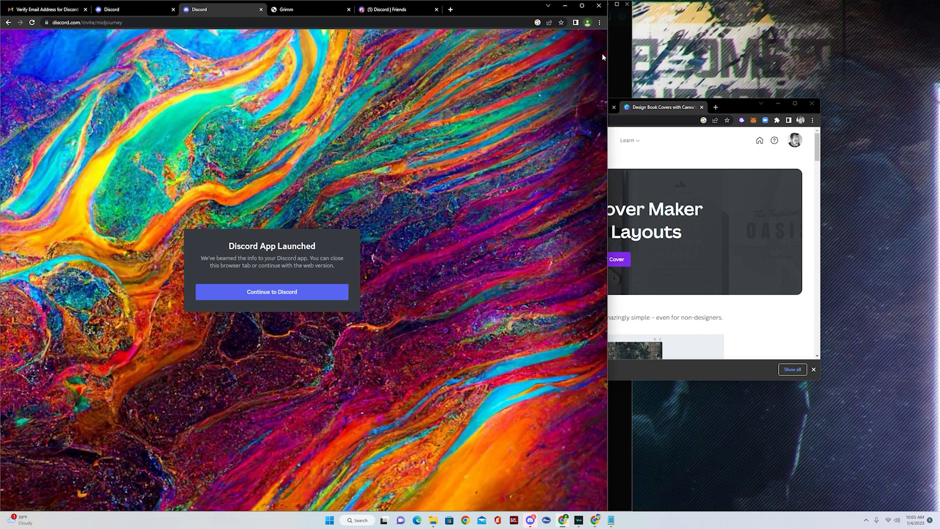
pyautogui.click(582, 6)
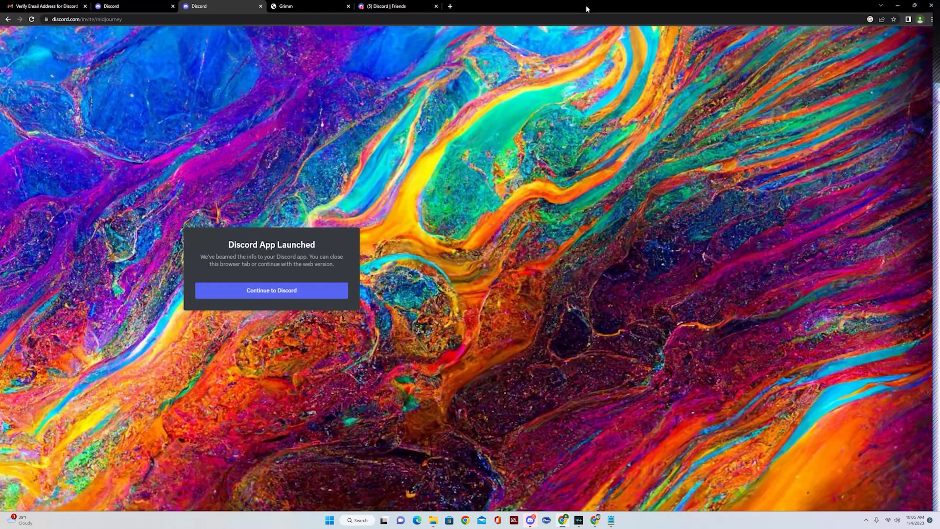
pyautogui.click(450, 6)
pyautogui.click(466, 19)
pyautogui.hotkey('ctrl', 'v')
pyautogui.press('Return')
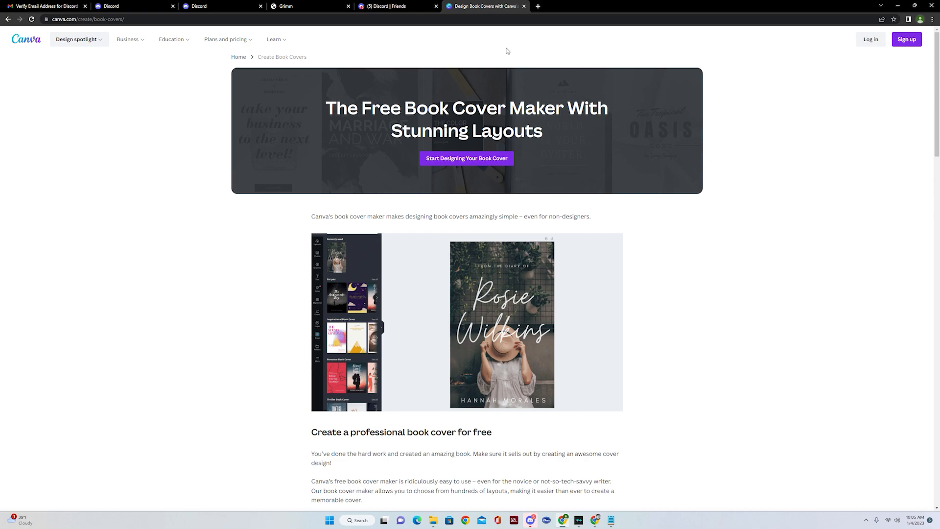
# - Back in the maximized original Canva window, start designing a new book cover
pyautogui.click(897, 5)
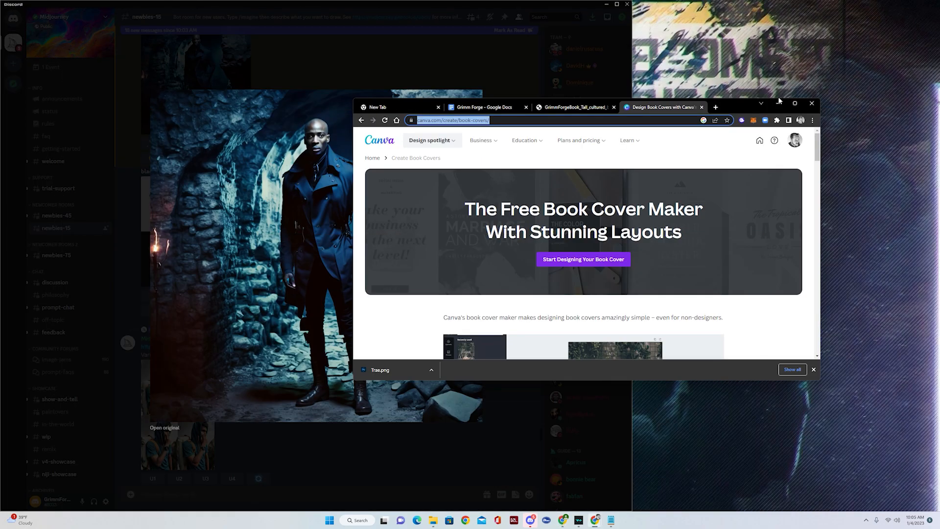
pyautogui.click(795, 104)
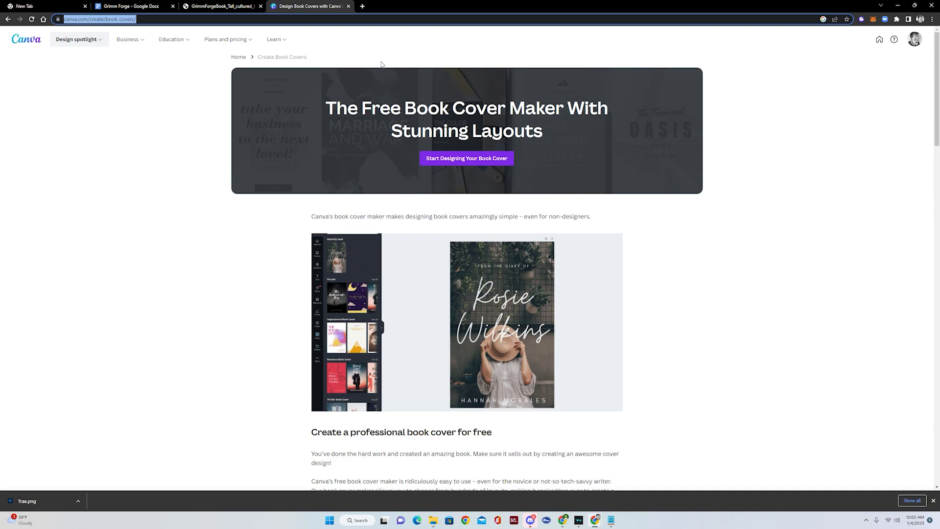
pyautogui.click(460, 158)
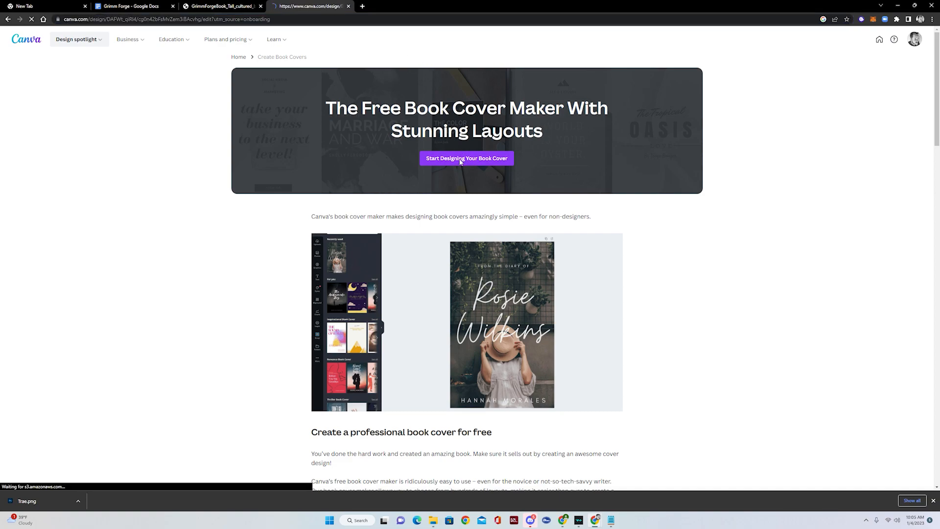
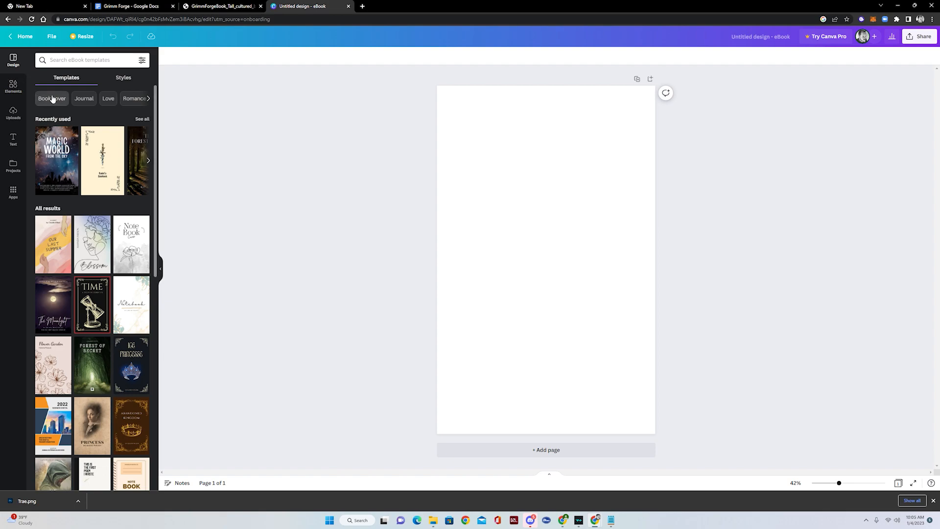
# - Browse the eBook templates, preview The Forest Secret, then apply The Lost Kingdom template
pyautogui.scroll(-7, 98, 220)
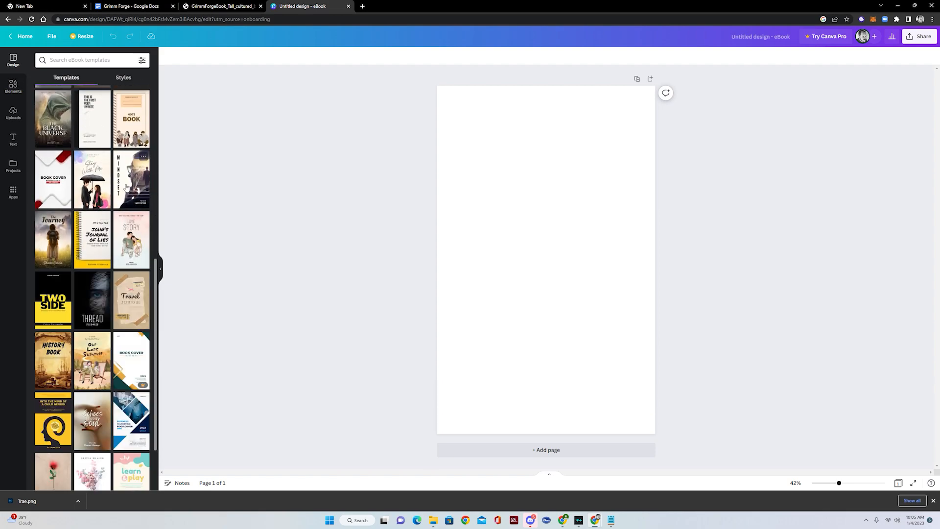
pyautogui.scroll(-7, 125, 245)
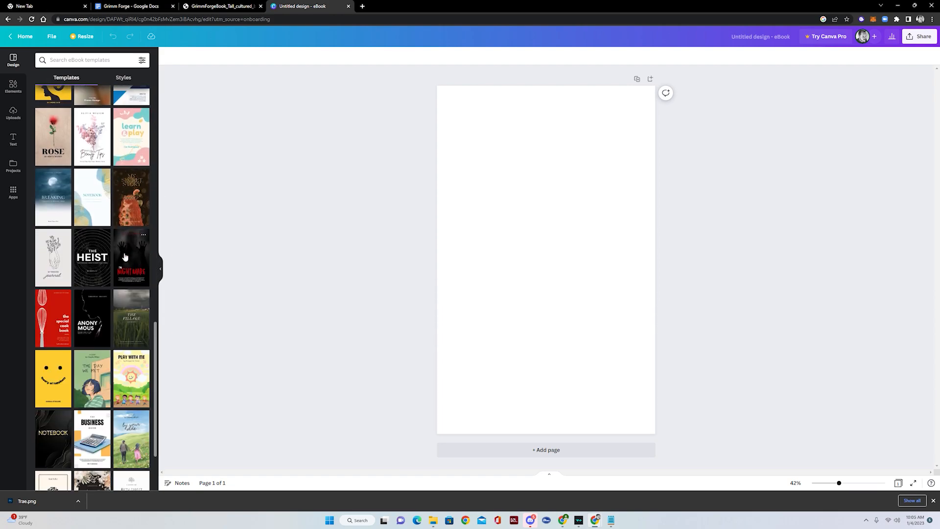
pyautogui.scroll(-6, 125, 257)
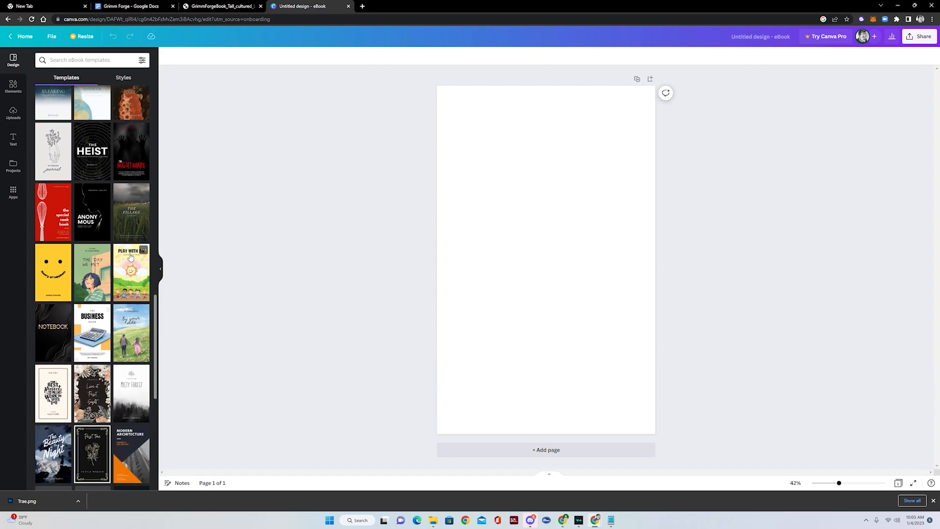
pyautogui.scroll(-2, 110, 258)
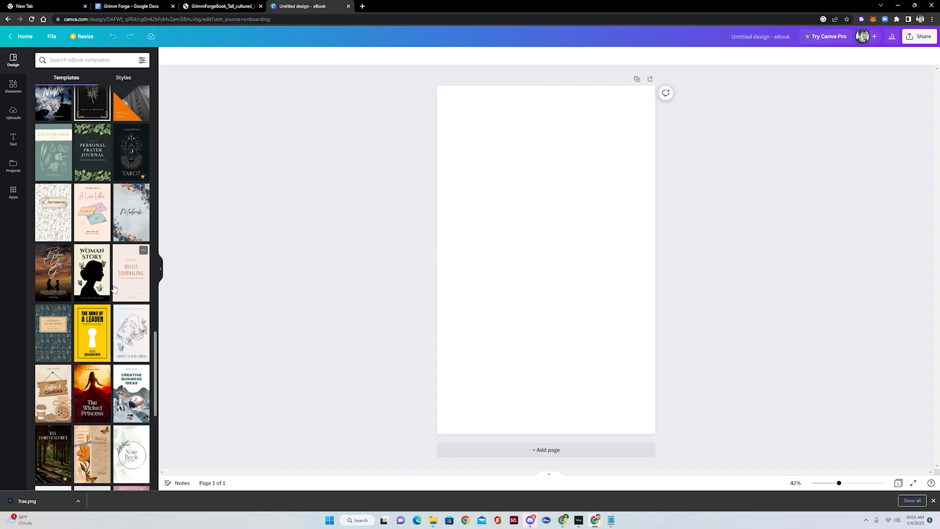
pyautogui.scroll(-2, 114, 289)
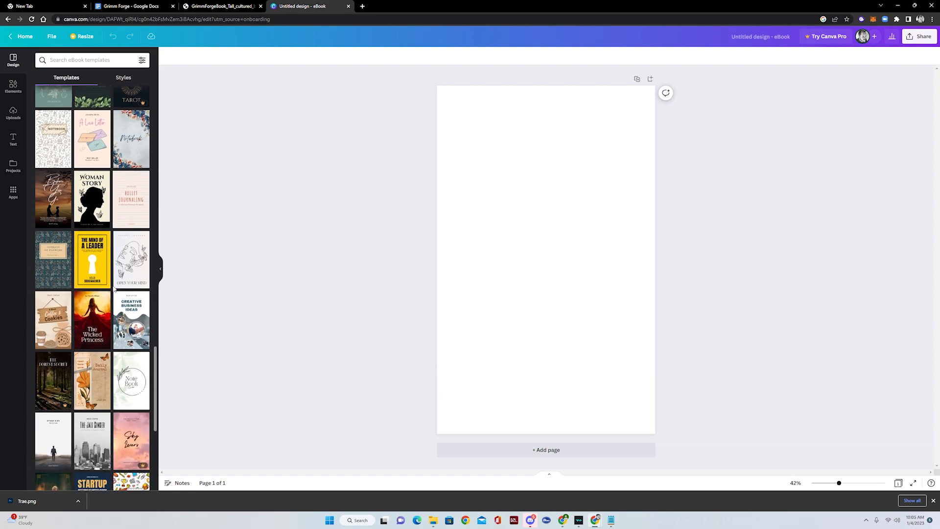
pyautogui.click(56, 385)
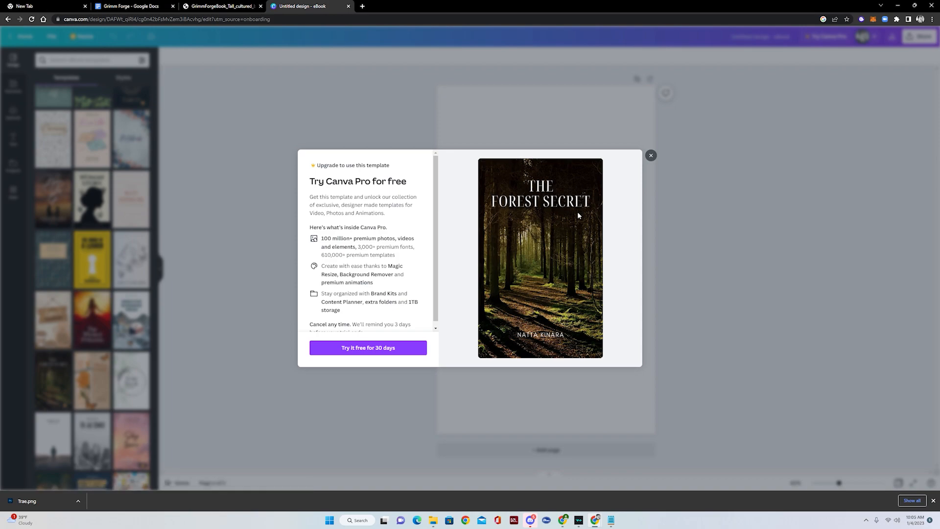
pyautogui.click(650, 155)
pyautogui.scroll(-3, 84, 346)
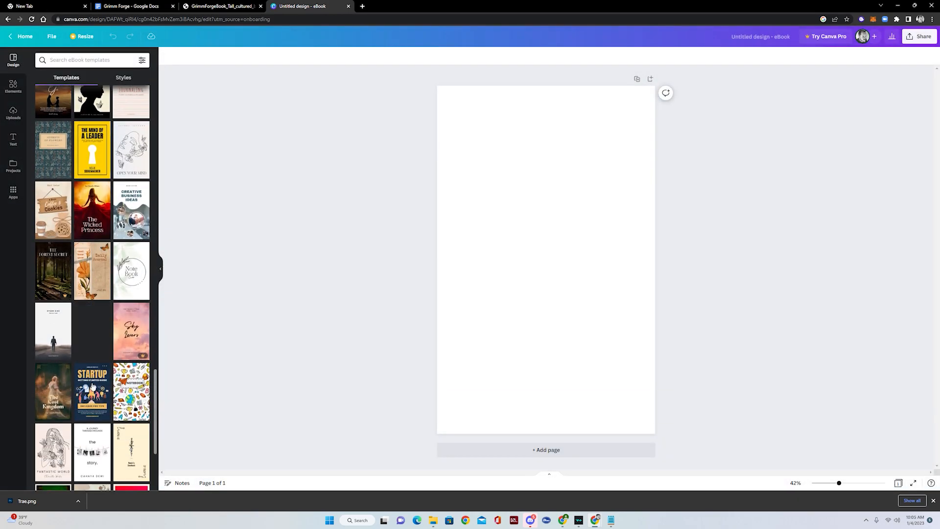
pyautogui.click(62, 388)
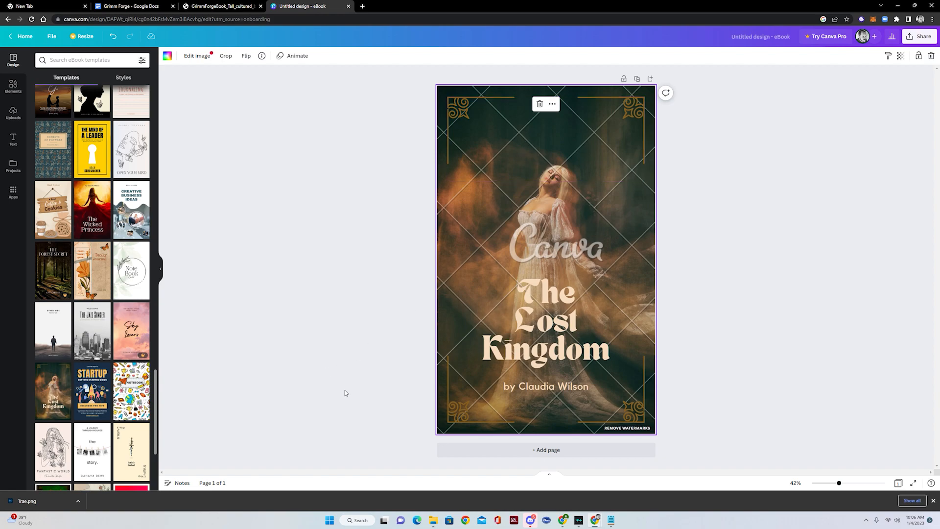
# - Dismiss the premium watermark offer and delete the watermarked background photo
pyautogui.click(627, 428)
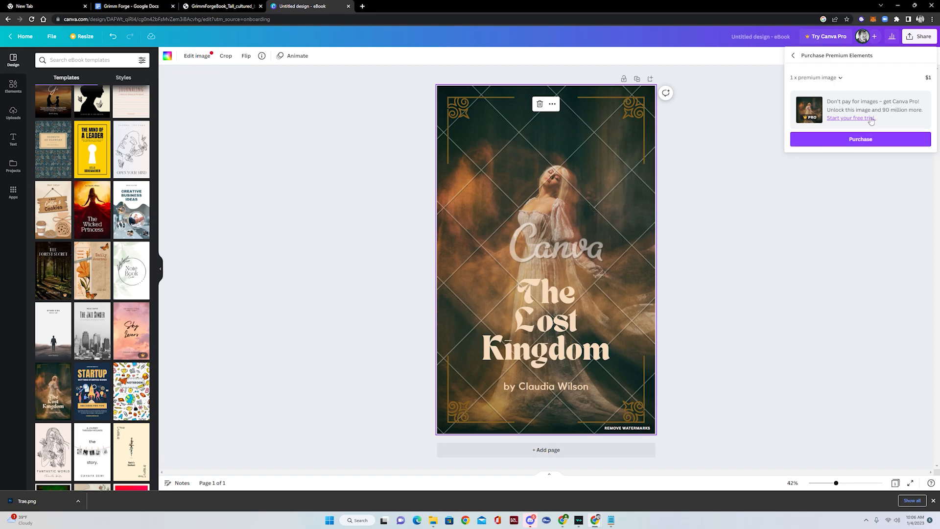
pyautogui.click(621, 210)
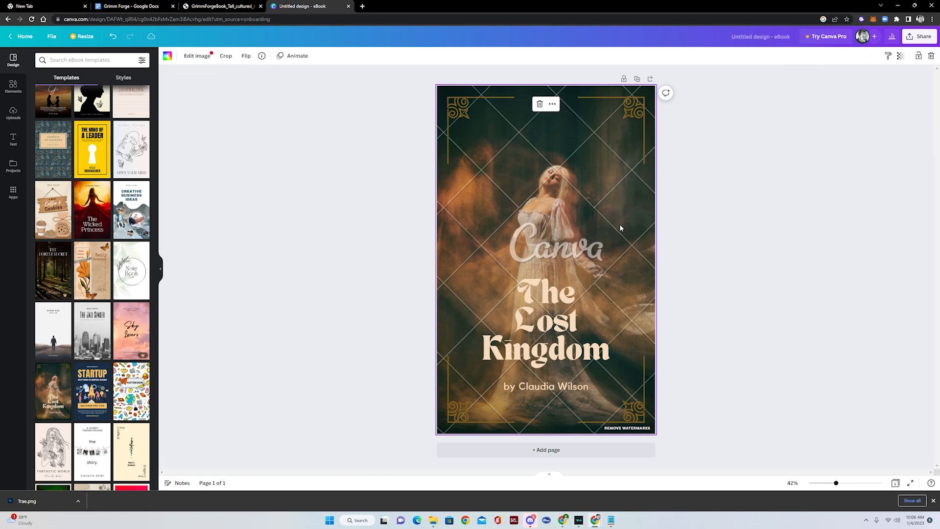
pyautogui.press('Delete')
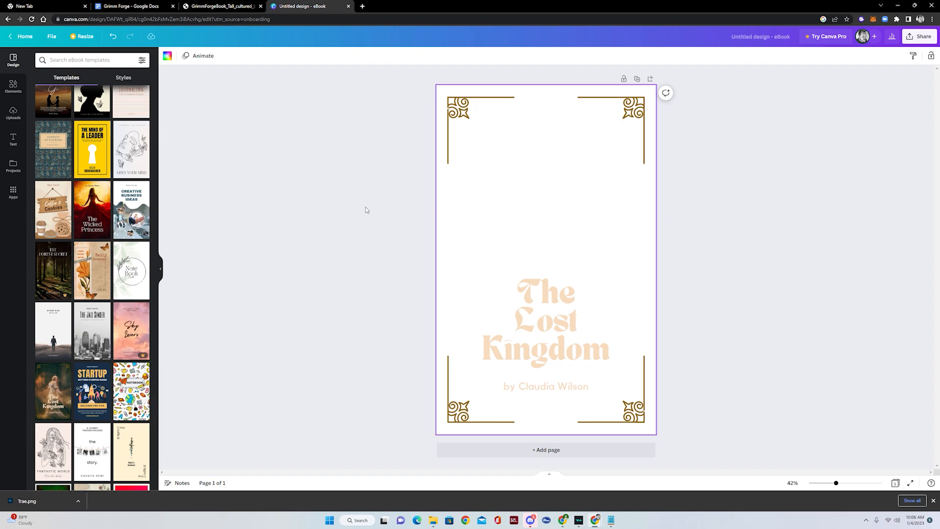
# - Upload Trae.png from the Desktop grimmforge folder into Canva's uploads
pyautogui.click(13, 113)
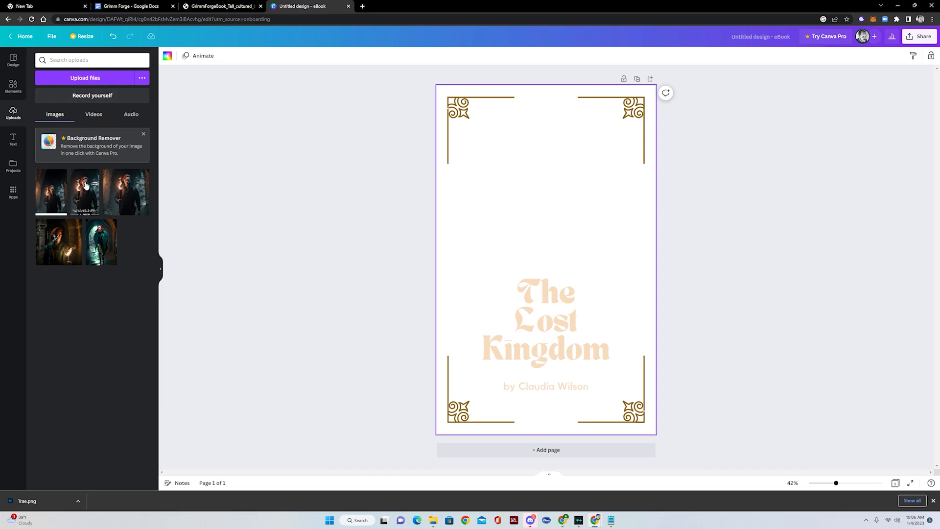
pyautogui.click(92, 79)
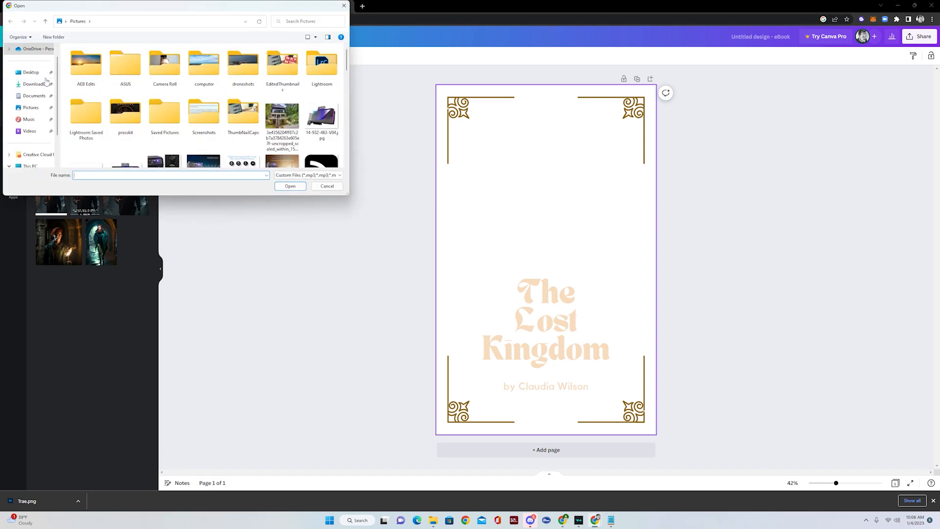
pyautogui.click(31, 72)
pyautogui.scroll(-3, 121, 97)
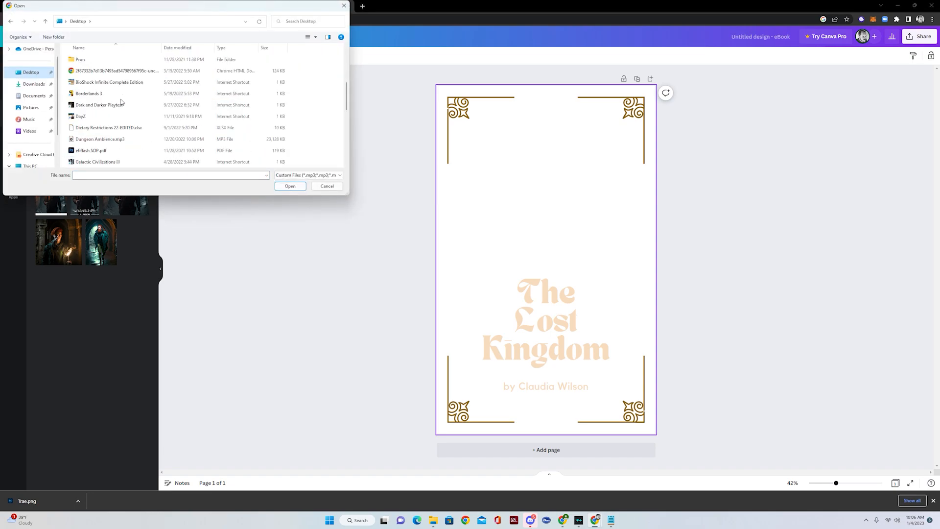
pyautogui.scroll(1, 121, 101)
pyautogui.scroll(1, 116, 99)
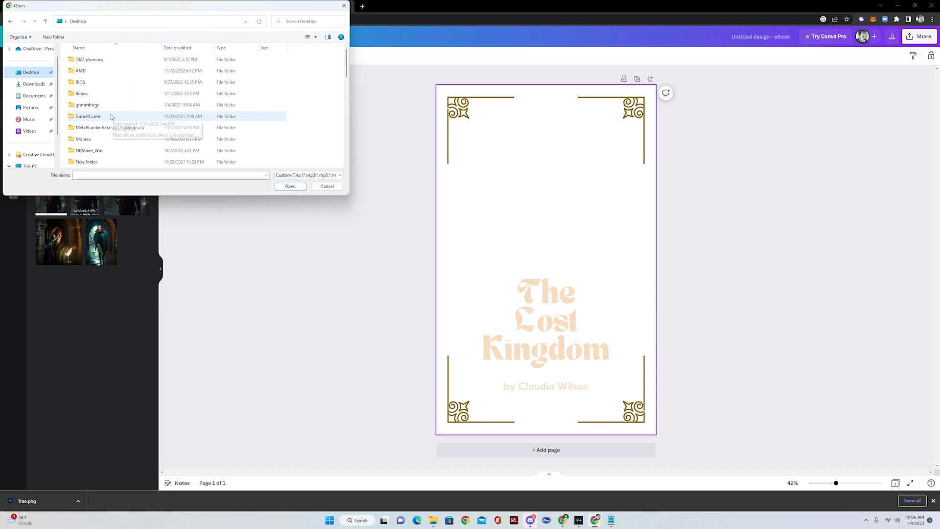
pyautogui.scroll(1, 122, 61)
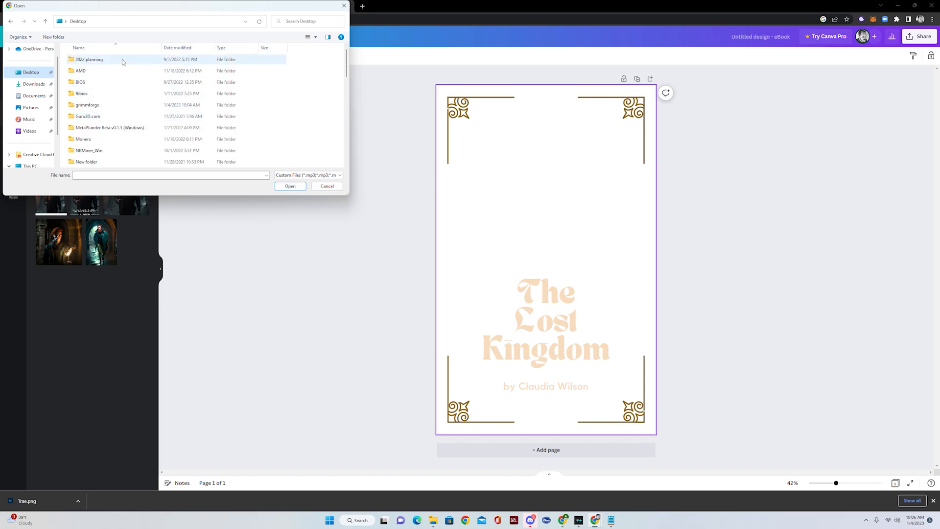
pyautogui.doubleClick(113, 104)
pyautogui.doubleClick(97, 70)
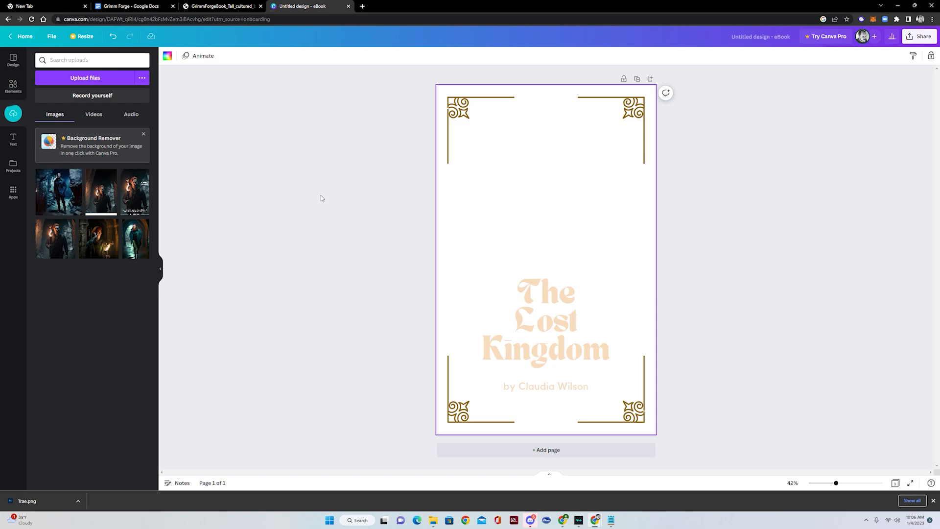
# - Place the uploaded dungeon photo and stretch it to fill the cover as the background
pyautogui.click(61, 191)
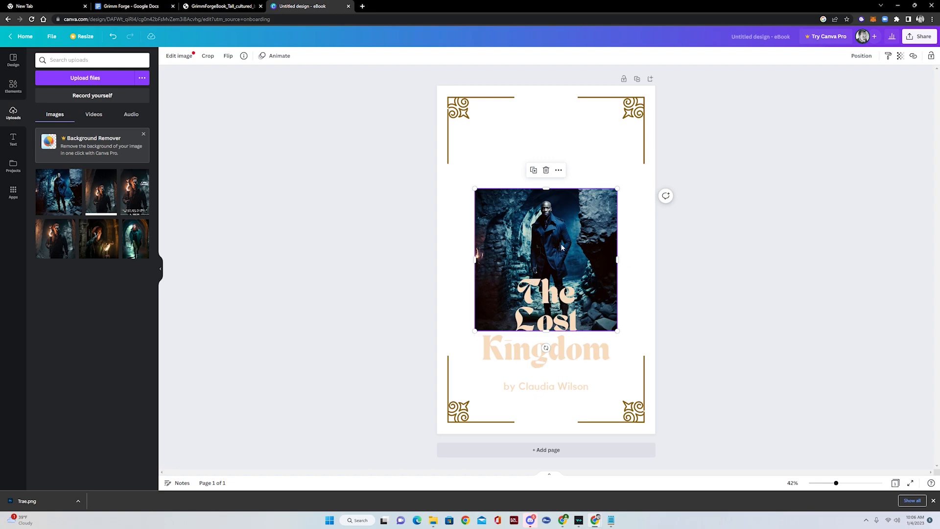
pyautogui.moveTo(470, 340); pyautogui.dragTo(296, 513)
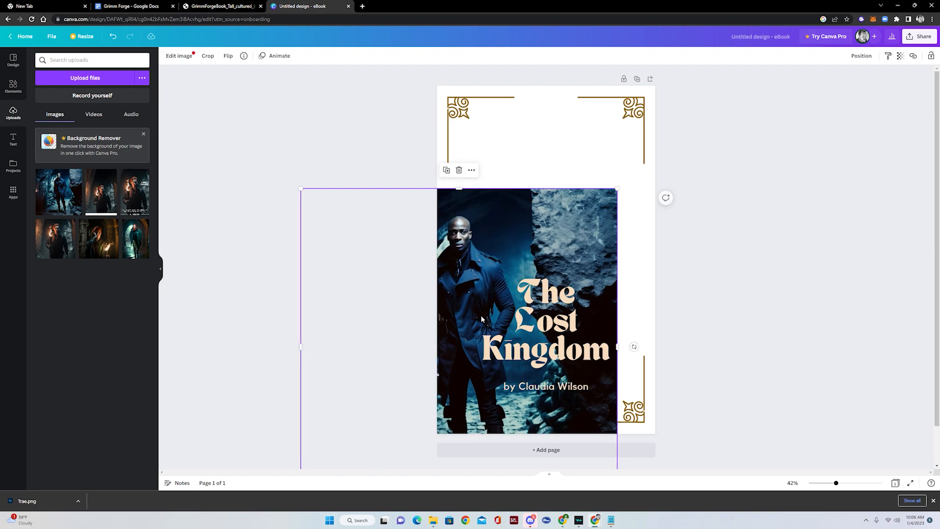
pyautogui.moveTo(532, 213); pyautogui.dragTo(607, 100)
pyautogui.moveTo(375, 392); pyautogui.dragTo(351, 451)
pyautogui.moveTo(588, 218)
pyautogui.mouseDown()
pyautogui.moveTo(635, 249)
pyautogui.moveTo(595, 224)
pyautogui.moveTo(609, 222)
pyautogui.moveTo(577, 226)
pyautogui.mouseUp()
pyautogui.moveTo(543, 293); pyautogui.dragTo(565, 276)
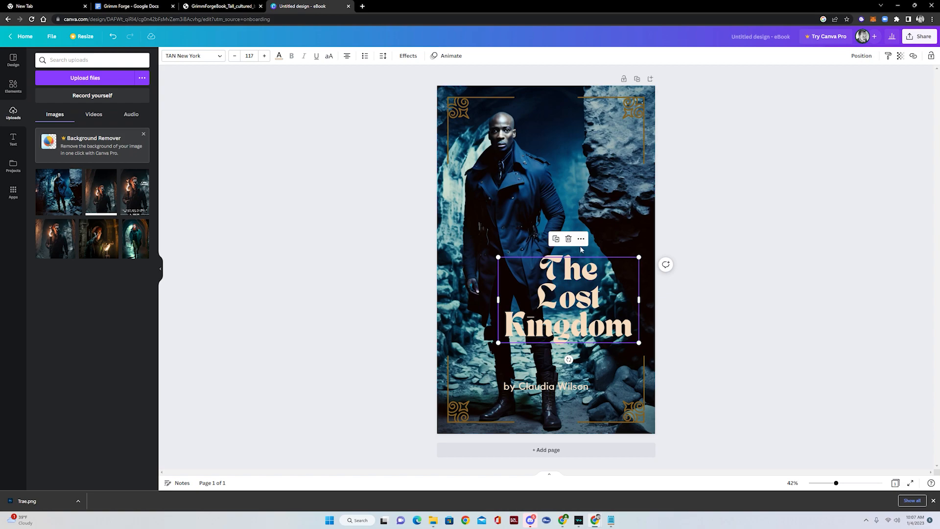
# - Enlarge The Lost Kingdom title to 121 and centre it over the photo
pyautogui.moveTo(498, 257); pyautogui.dragTo(541, 274)
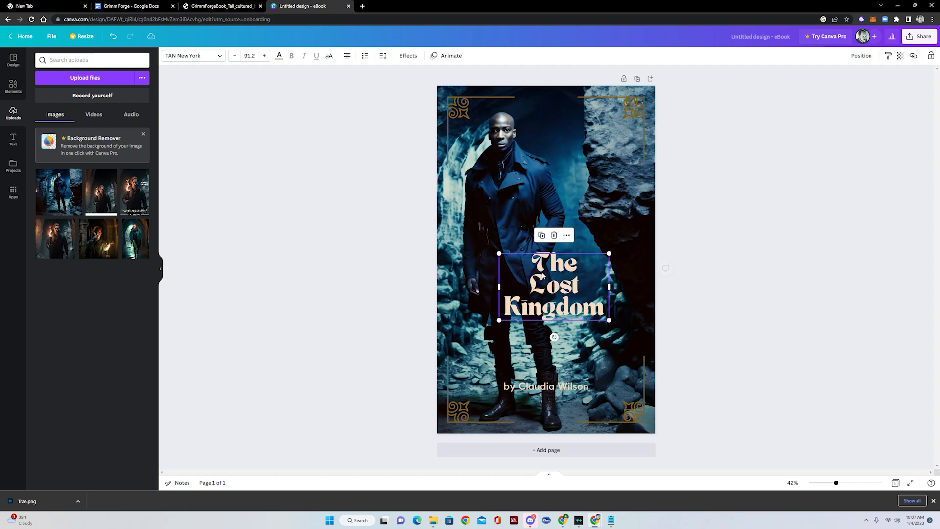
pyautogui.moveTo(610, 321); pyautogui.dragTo(646, 343)
pyautogui.moveTo(595, 304); pyautogui.dragTo(580, 289)
pyautogui.click(778, 332)
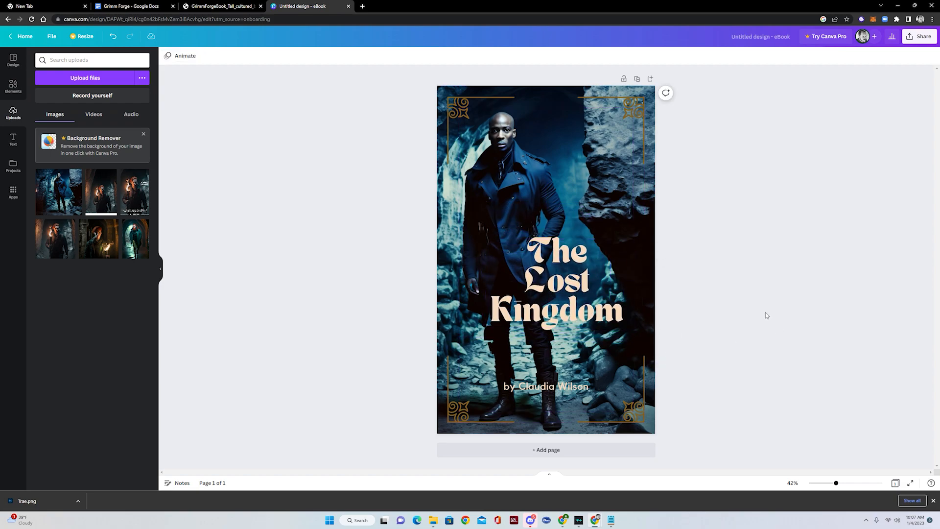
pyautogui.moveTo(570, 314); pyautogui.dragTo(571, 315)
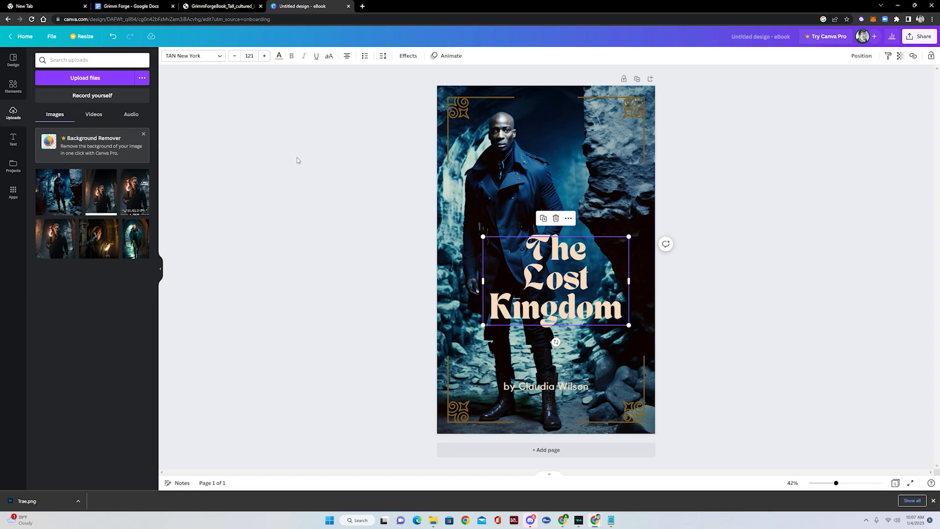
# - Make the title text white
pyautogui.click(279, 55)
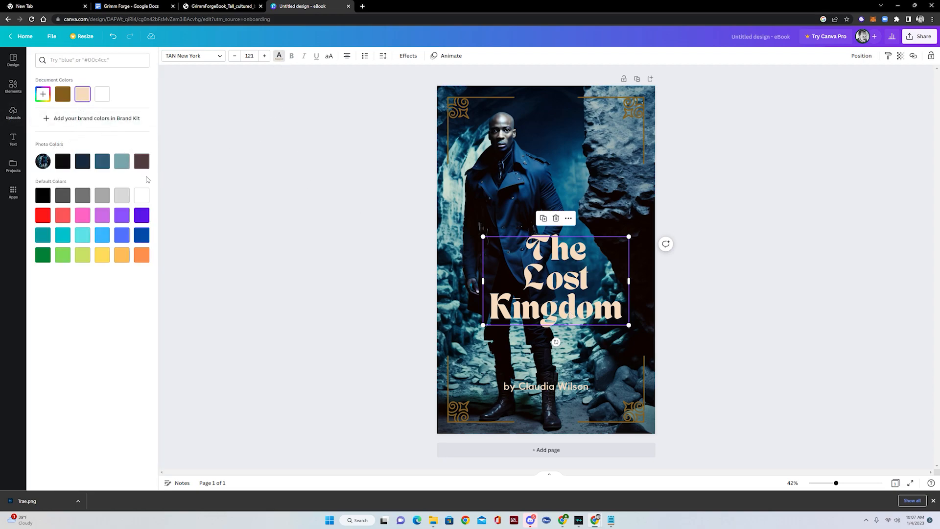
pyautogui.click(142, 195)
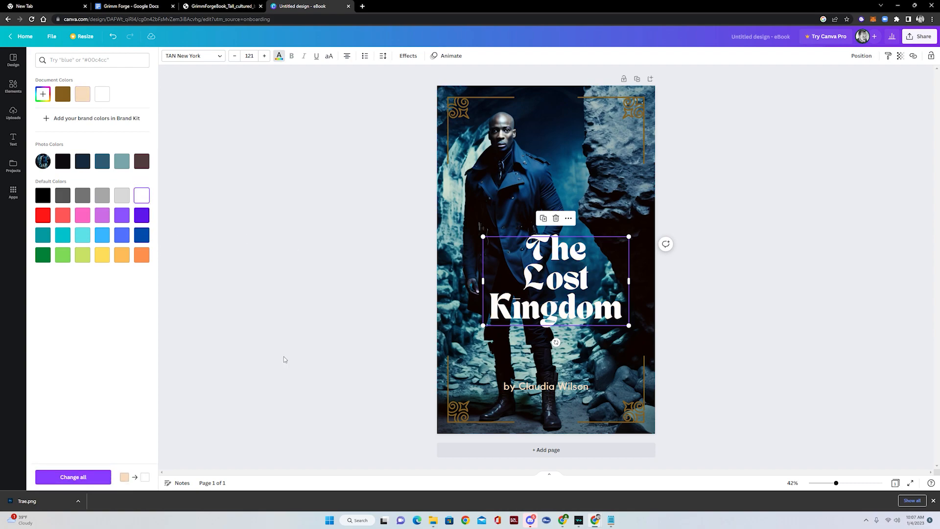
pyautogui.press('Escape')
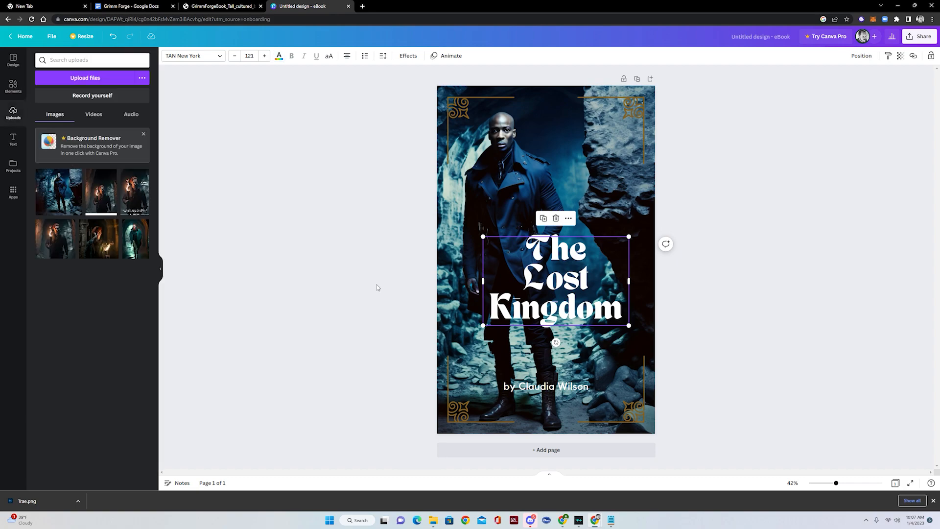
# - Recolour the bottom and top frame corner ornaments white
pyautogui.click(460, 414)
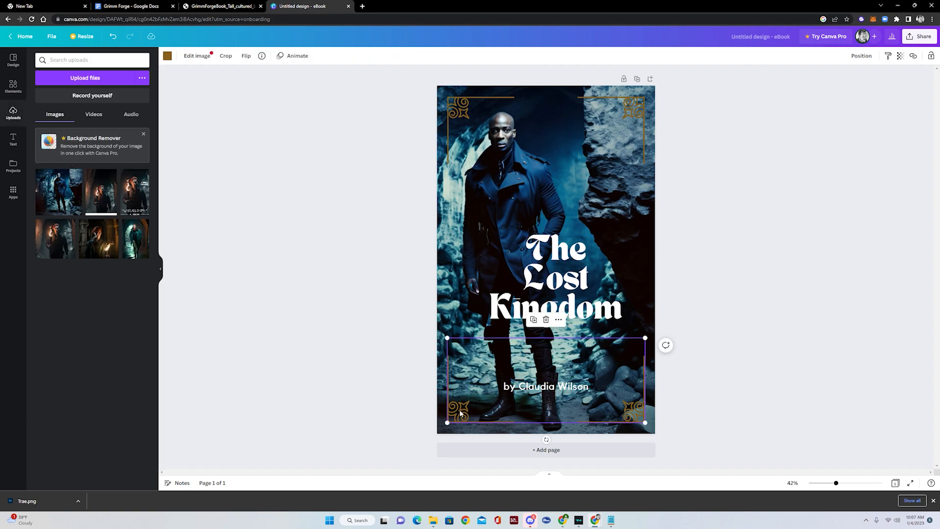
pyautogui.click(167, 56)
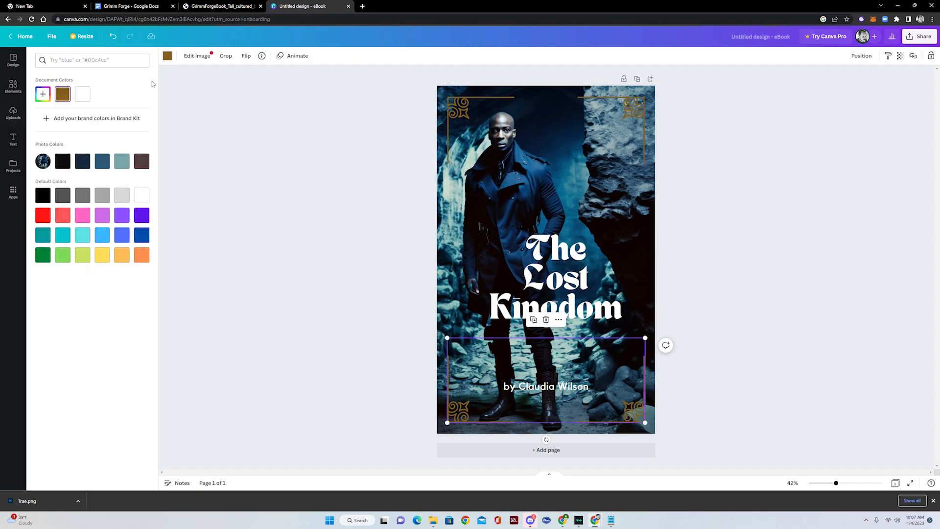
pyautogui.click(141, 196)
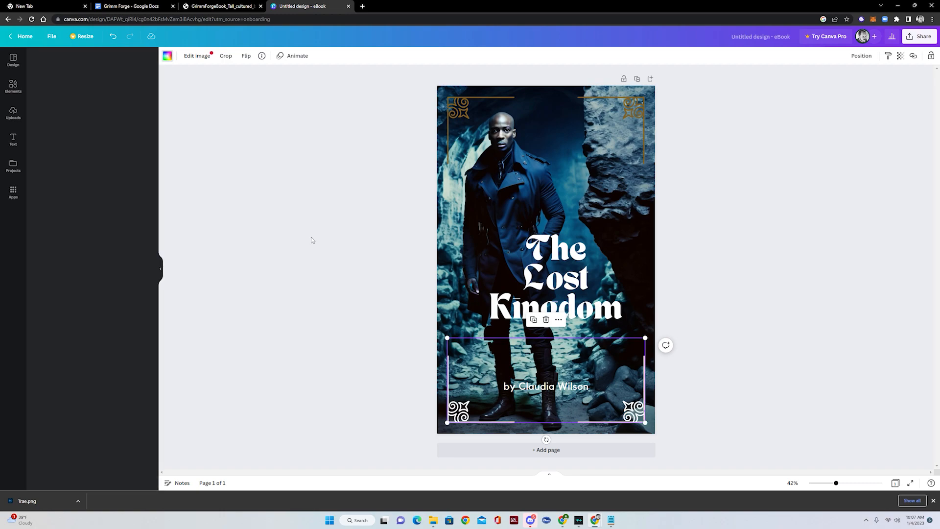
pyautogui.click(464, 113)
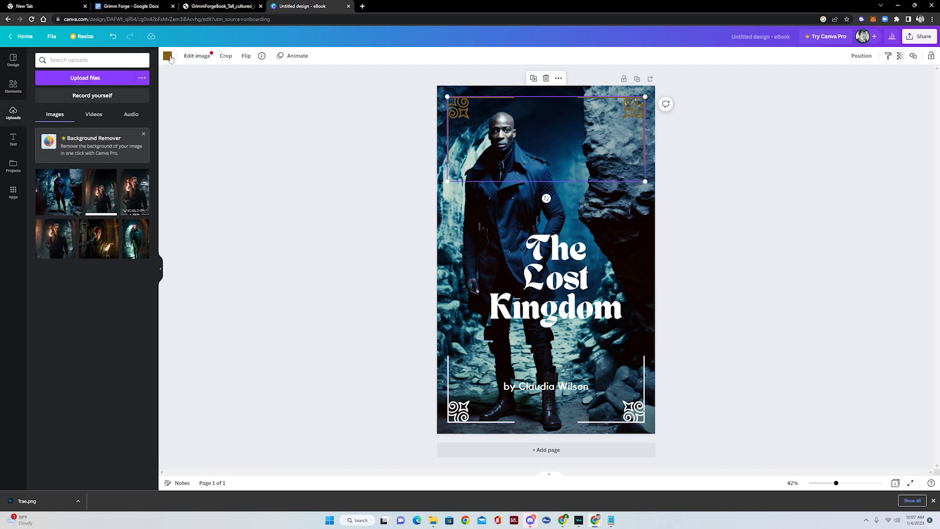
pyautogui.click(168, 56)
pyautogui.click(141, 195)
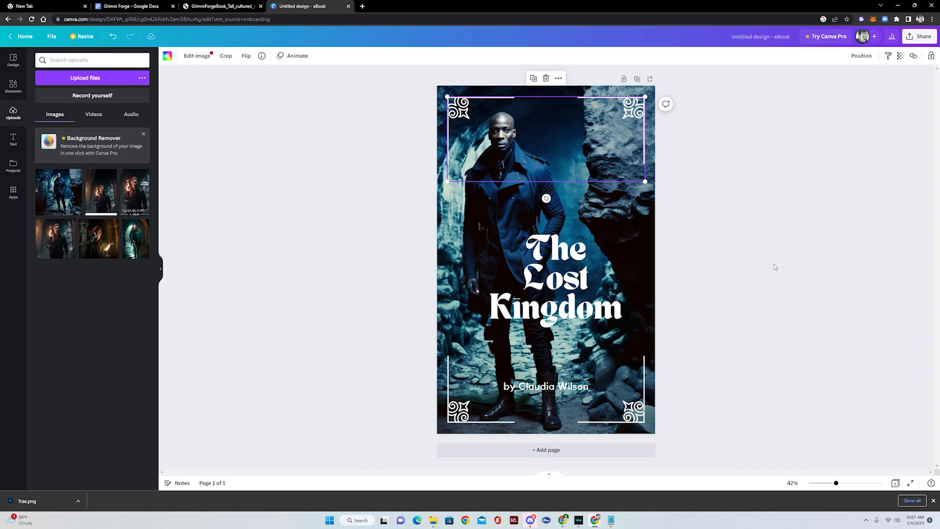
pyautogui.click(777, 264)
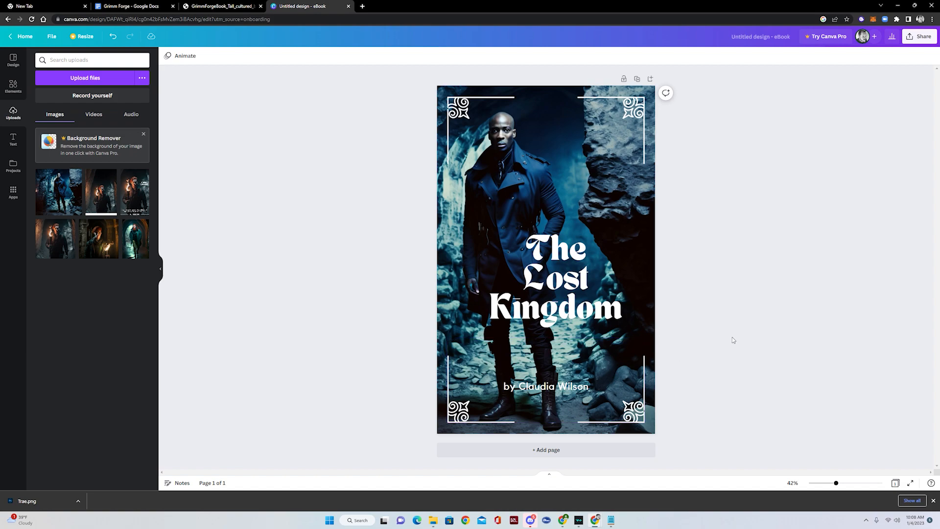
# - Retype the title as 'The Realm', enlarge it to 162 and centre it
pyautogui.doubleClick(540, 255)
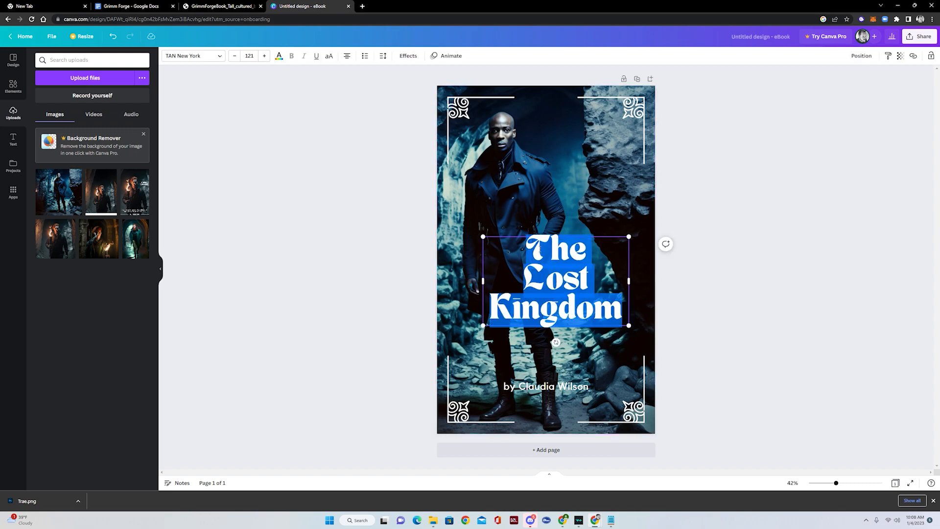
pyautogui.write('The')
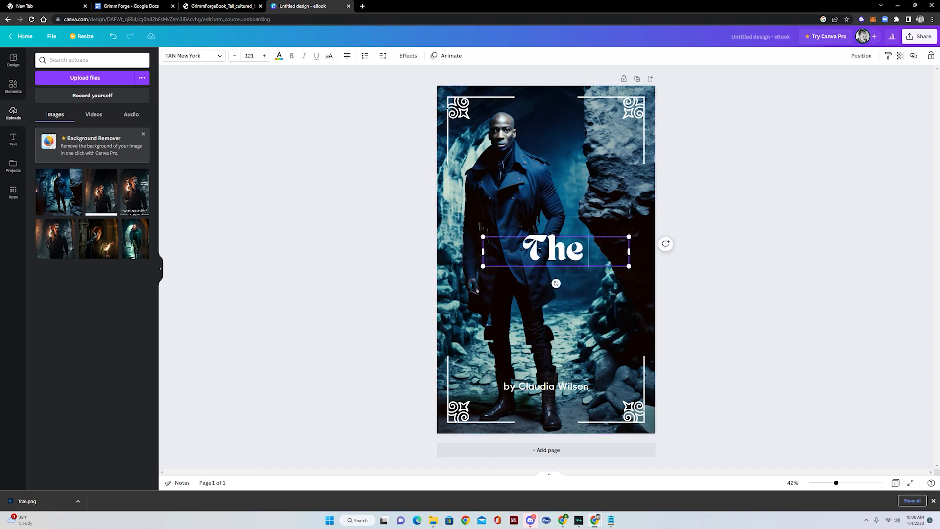
pyautogui.write(' Realm')
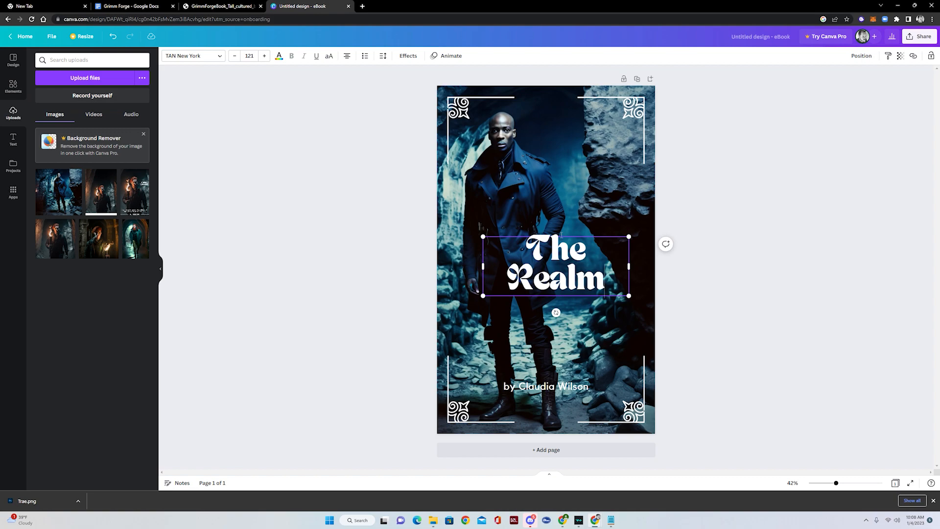
pyautogui.moveTo(482, 296); pyautogui.dragTo(434, 315)
pyautogui.moveTo(547, 300); pyautogui.dragTo(584, 314)
pyautogui.click(576, 241)
pyautogui.click(575, 229)
pyautogui.moveTo(568, 252)
pyautogui.mouseDown()
pyautogui.moveTo(589, 265)
pyautogui.moveTo(583, 252)
pyautogui.mouseUp()
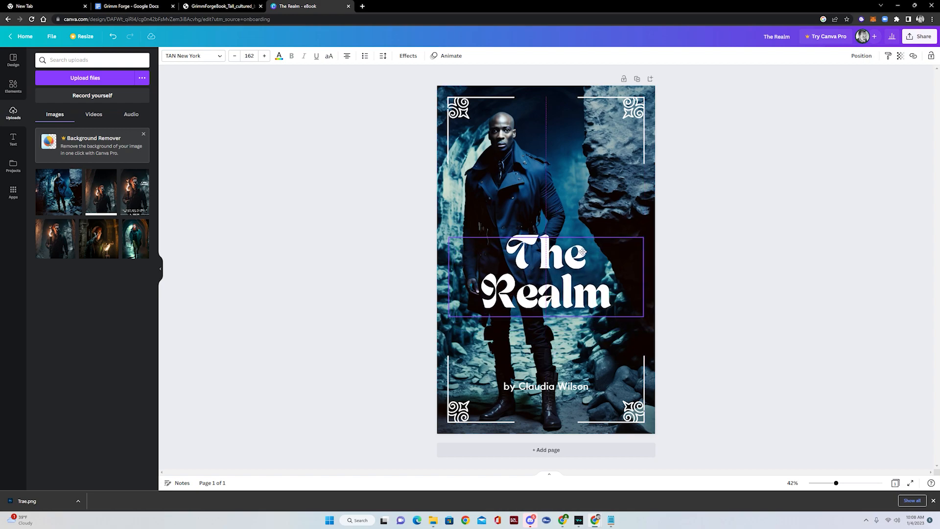
pyautogui.click(701, 304)
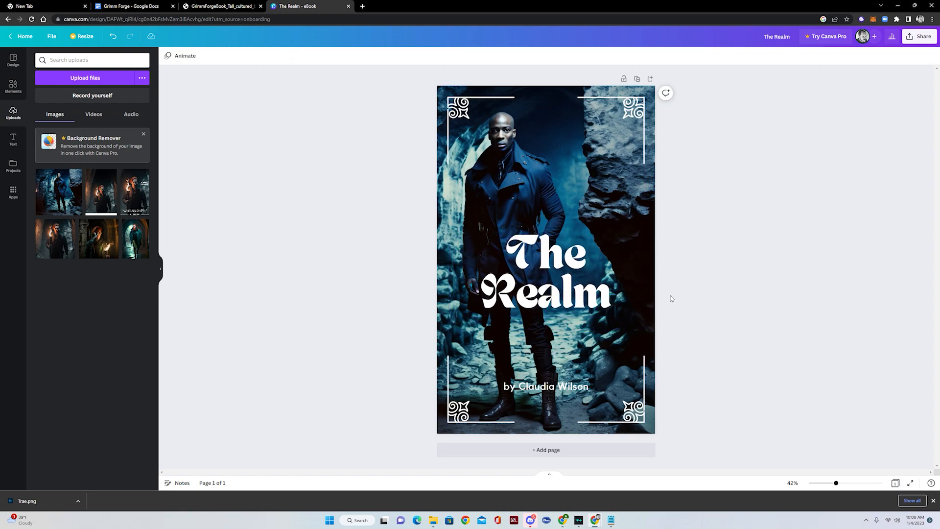
pyautogui.click(569, 295)
# - Set 'The Realm' in League Gothic at size 236, centred across the cover
pyautogui.click(220, 56)
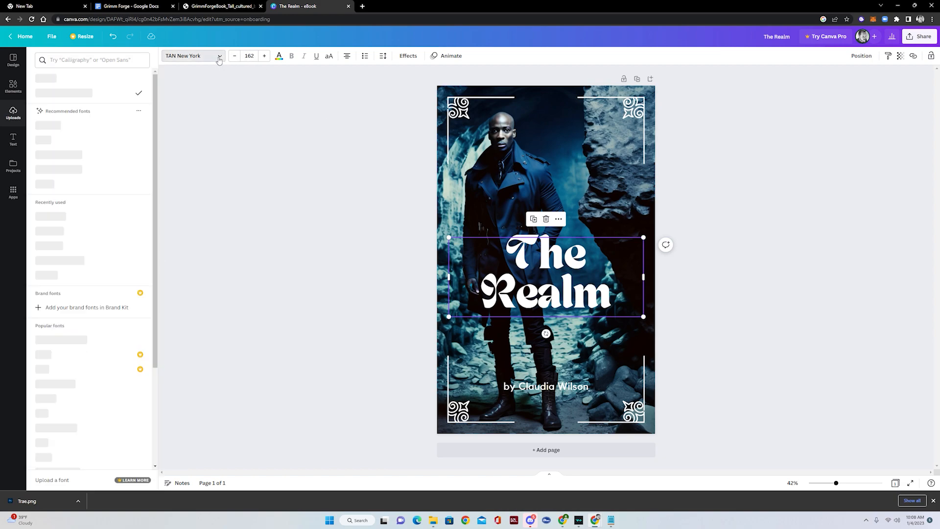
pyautogui.click(67, 218)
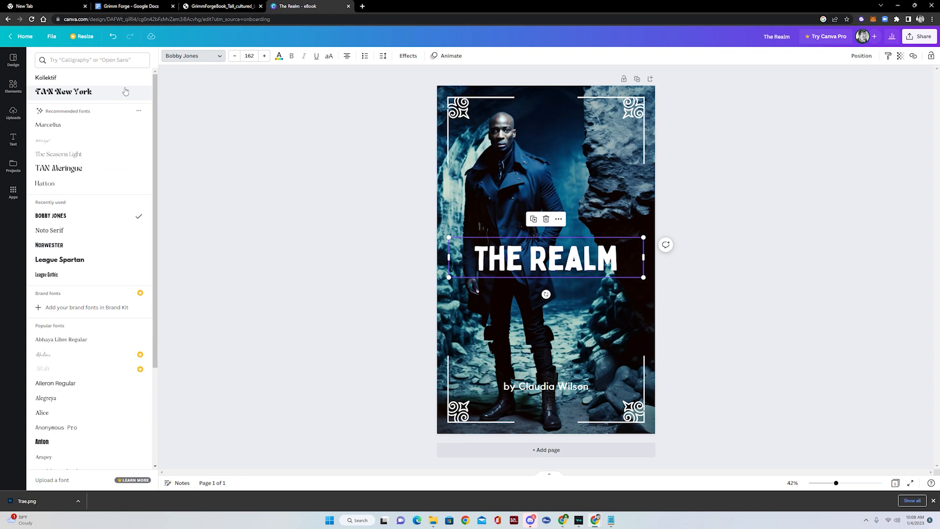
pyautogui.scroll(-12, 84, 259)
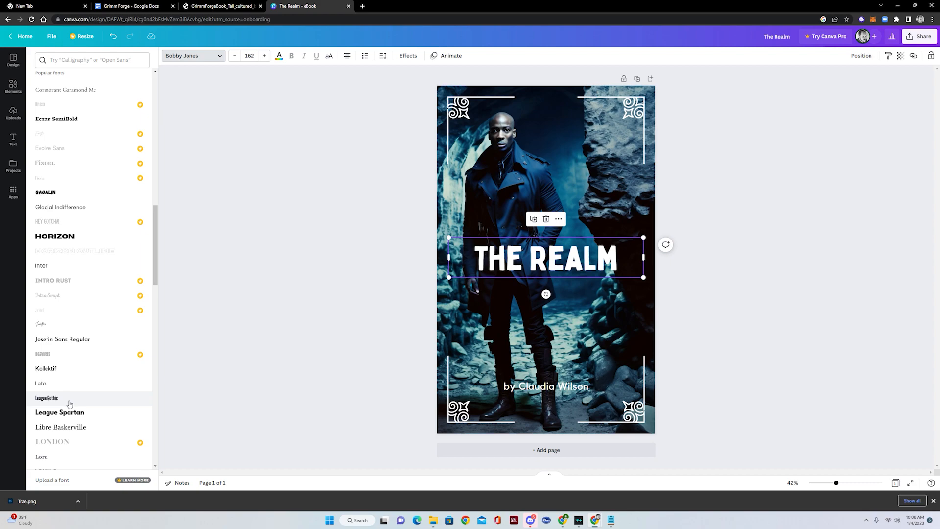
pyautogui.click(70, 402)
pyautogui.moveTo(447, 277); pyautogui.dragTo(361, 294)
pyautogui.moveTo(561, 274); pyautogui.dragTo(596, 286)
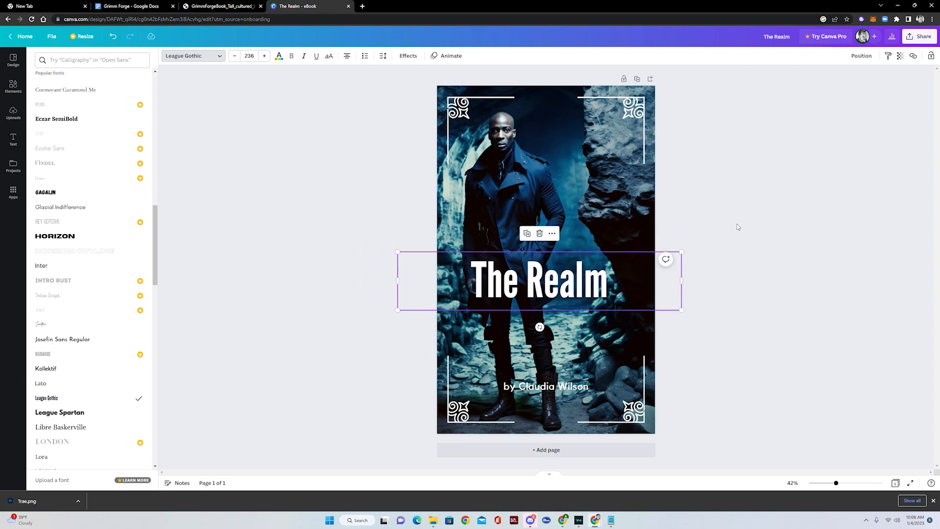
pyautogui.click(736, 230)
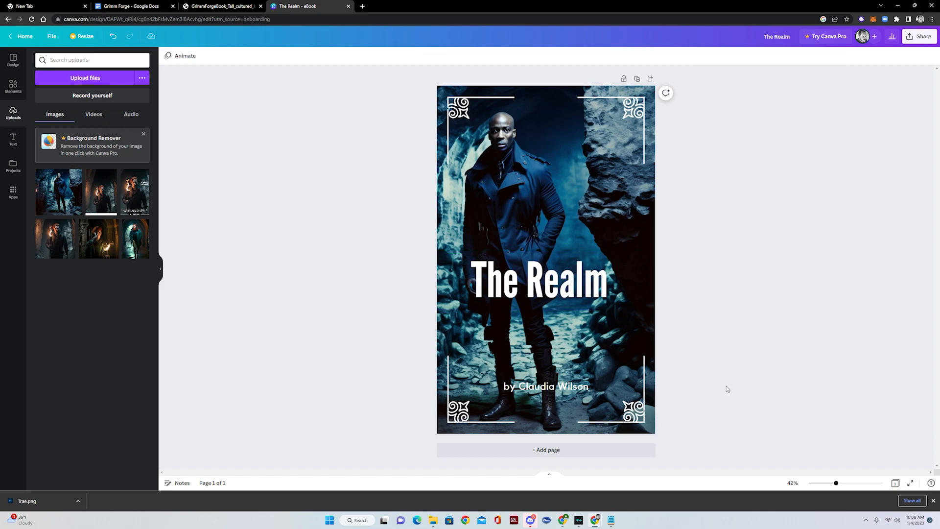
pyautogui.click(577, 392)
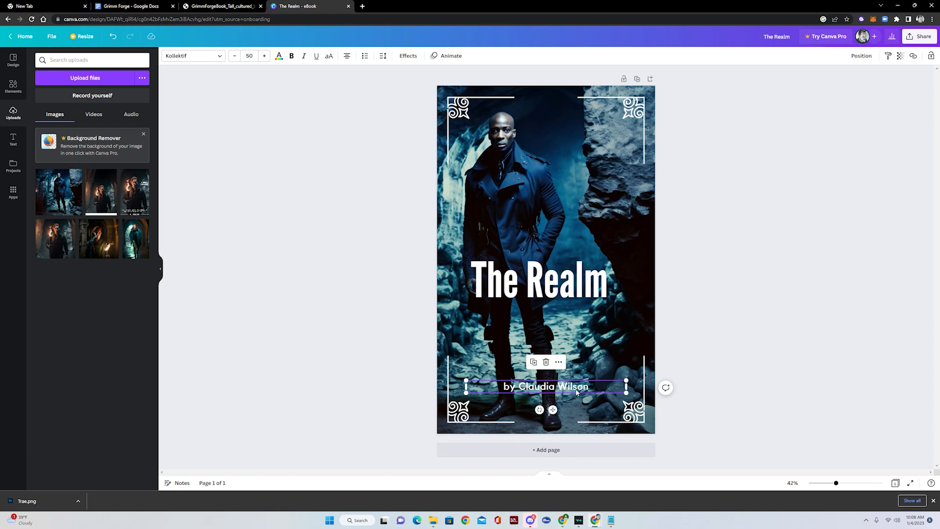
# - Replace the template's byline text with the new author's name
pyautogui.doubleClick(574, 386)
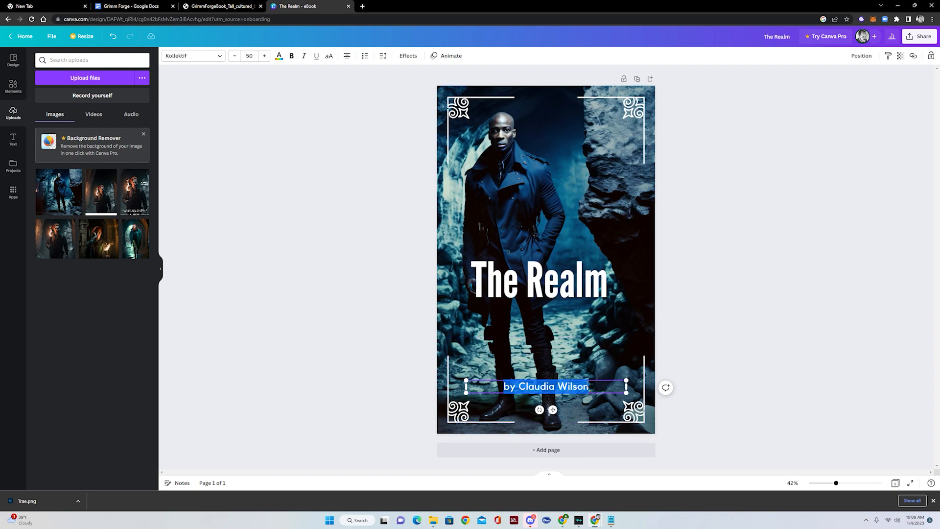
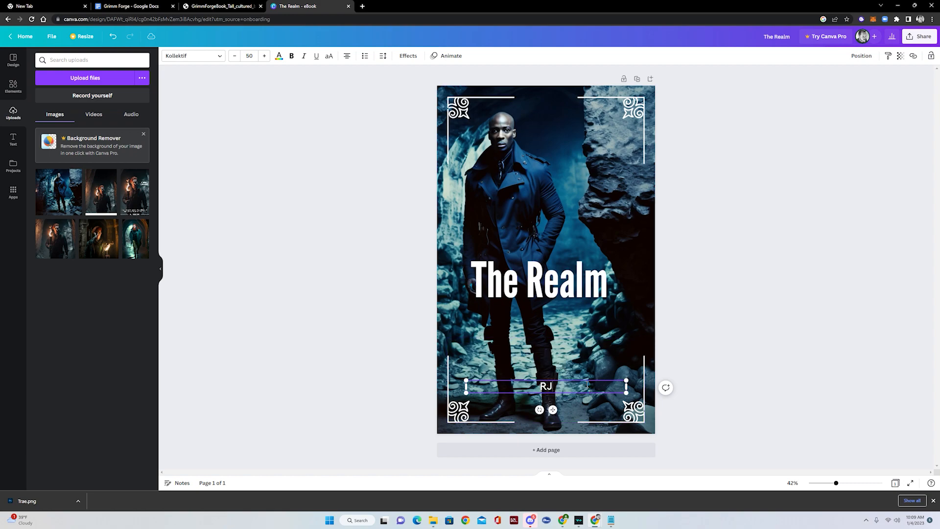
pyautogui.click(734, 269)
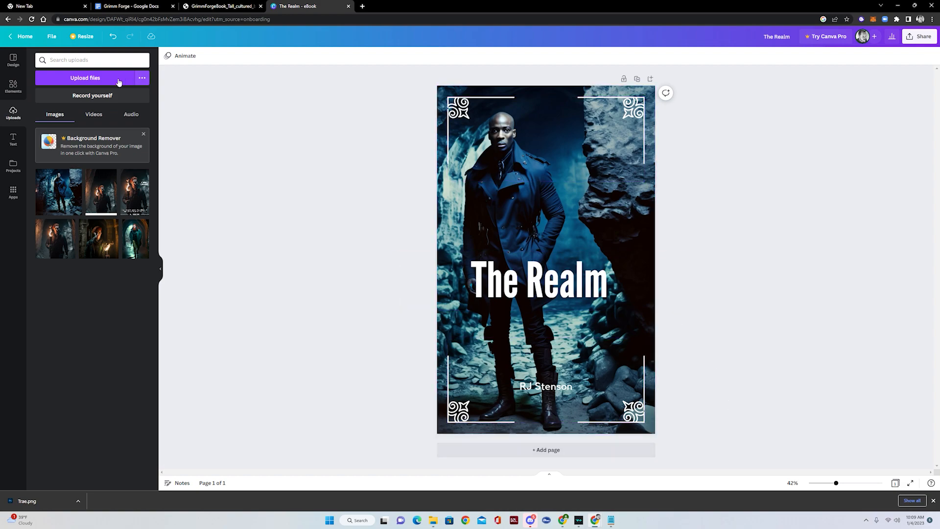
pyautogui.click(15, 85)
# - Add the Thank you text combination and retype it as 'a Grimm Forge Novel'
pyautogui.click(13, 139)
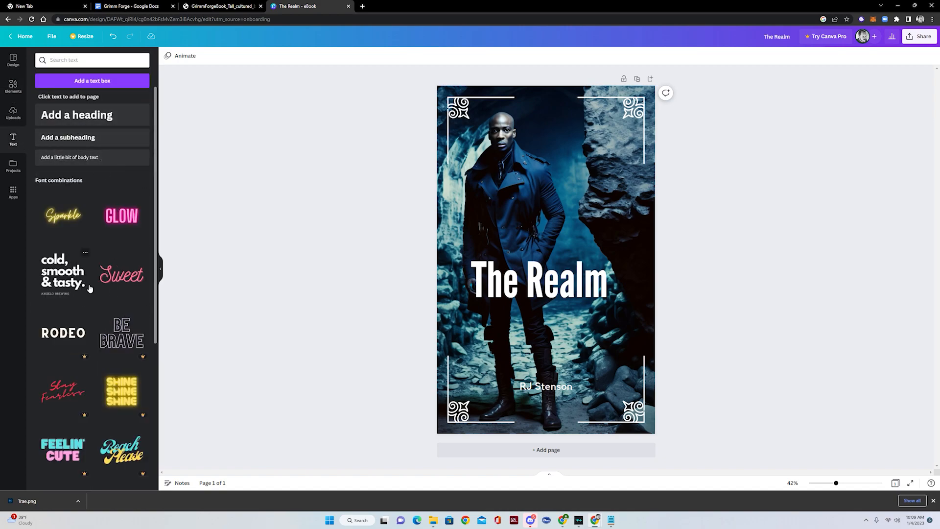
pyautogui.scroll(-9, 98, 293)
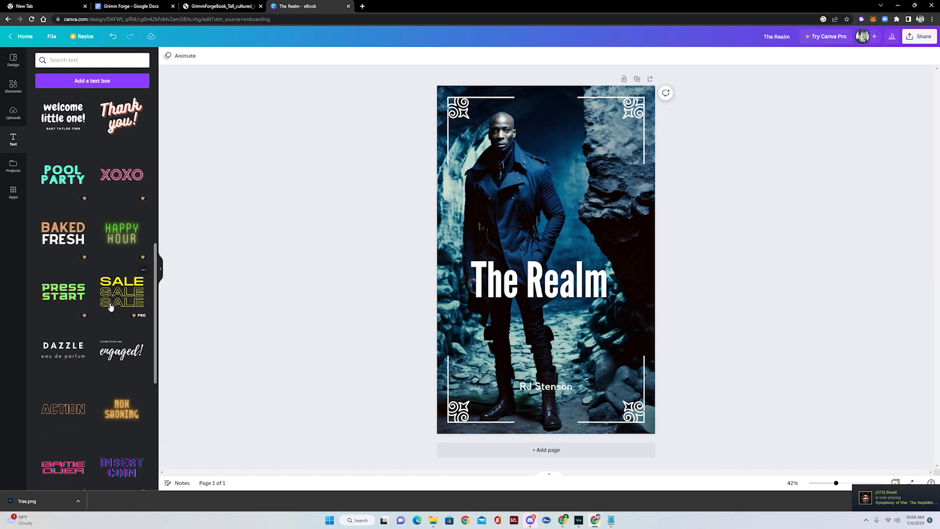
pyautogui.click(117, 112)
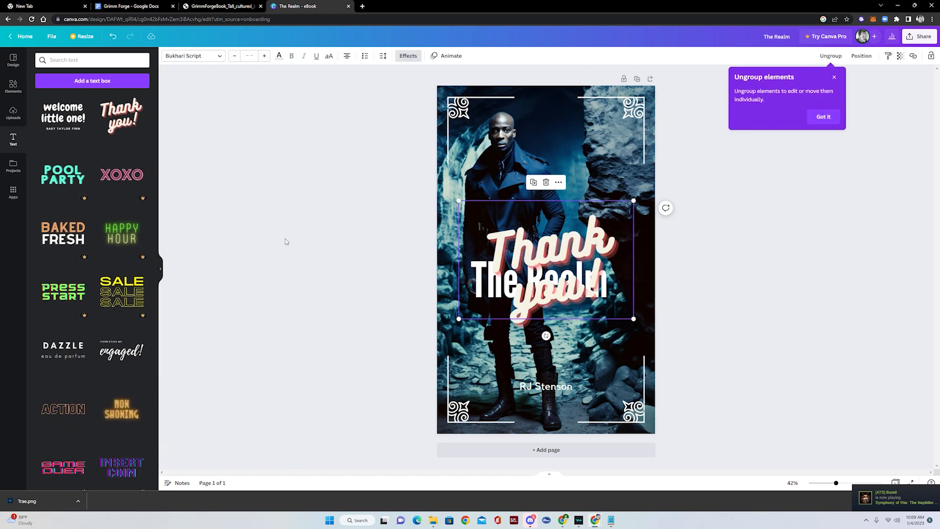
pyautogui.click(612, 248)
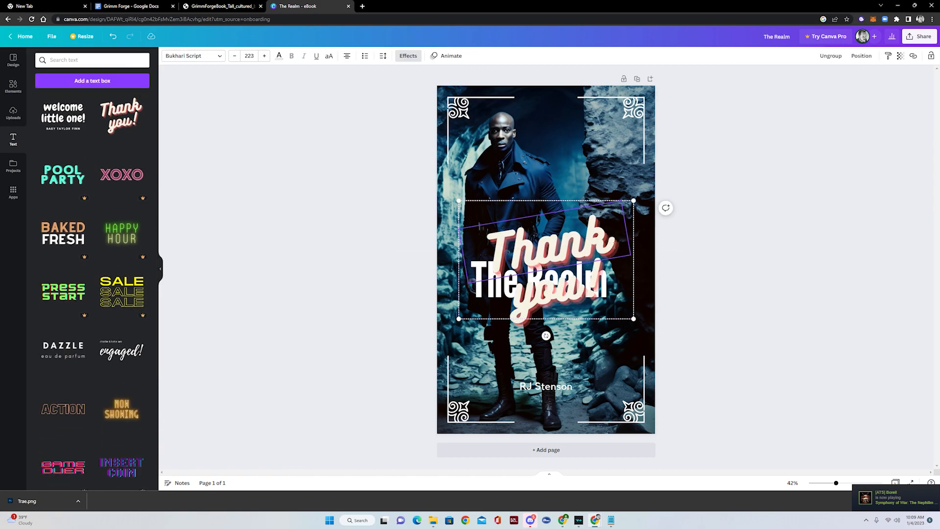
pyautogui.moveTo(610, 235); pyautogui.dragTo(475, 266)
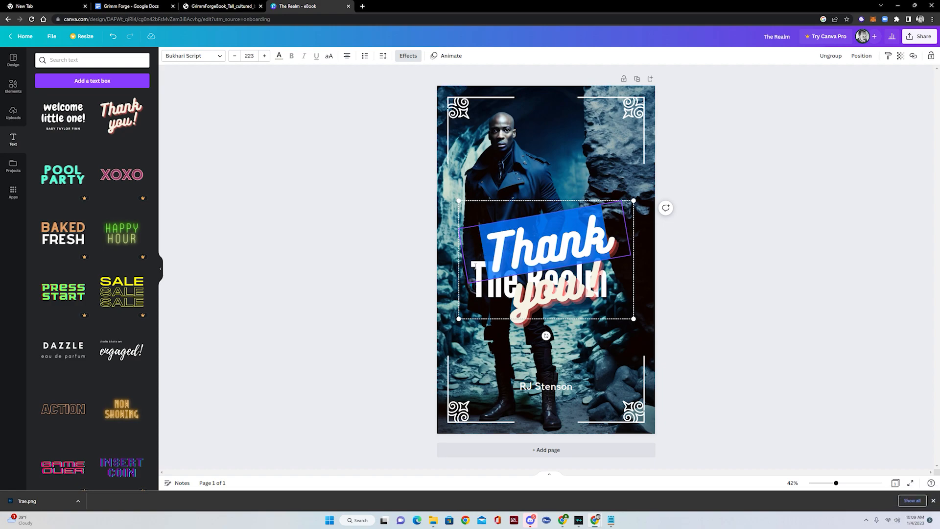
pyautogui.write('a G')
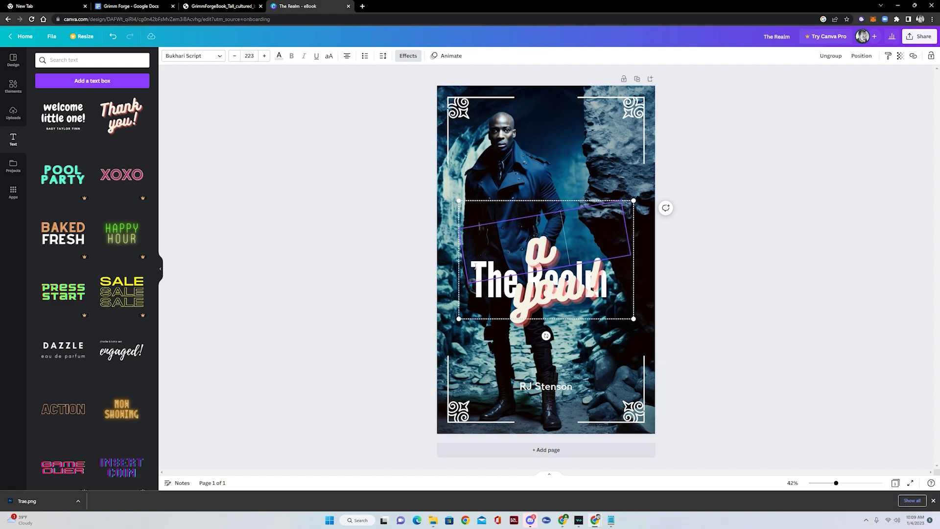
pyautogui.write('rimm')
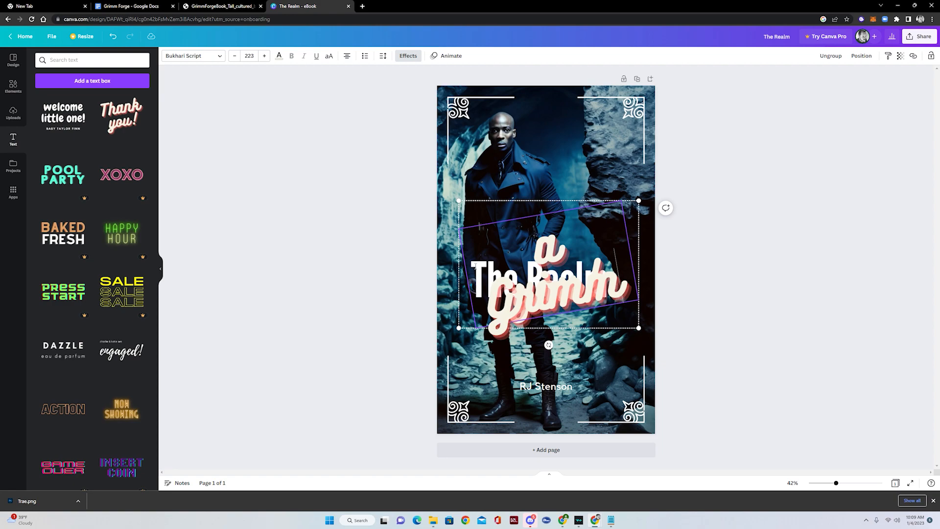
pyautogui.write(' Forge')
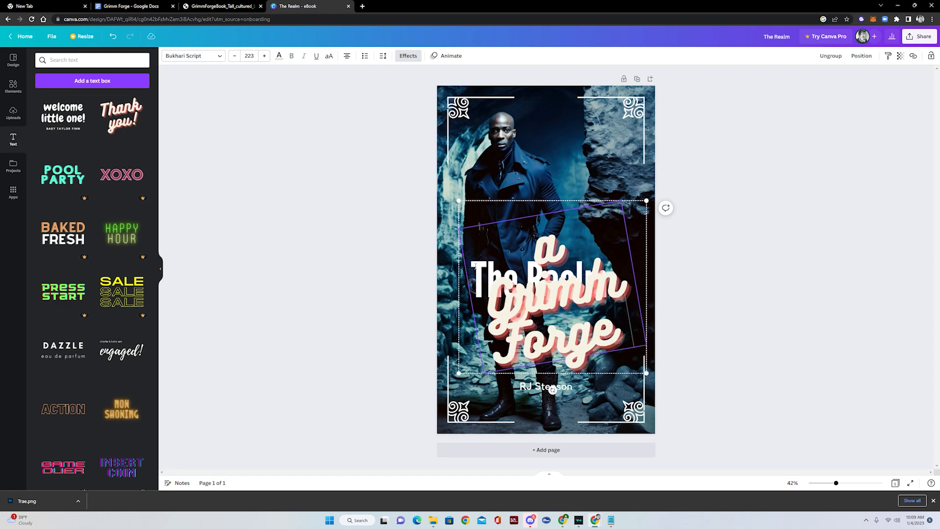
pyautogui.write(' Novel')
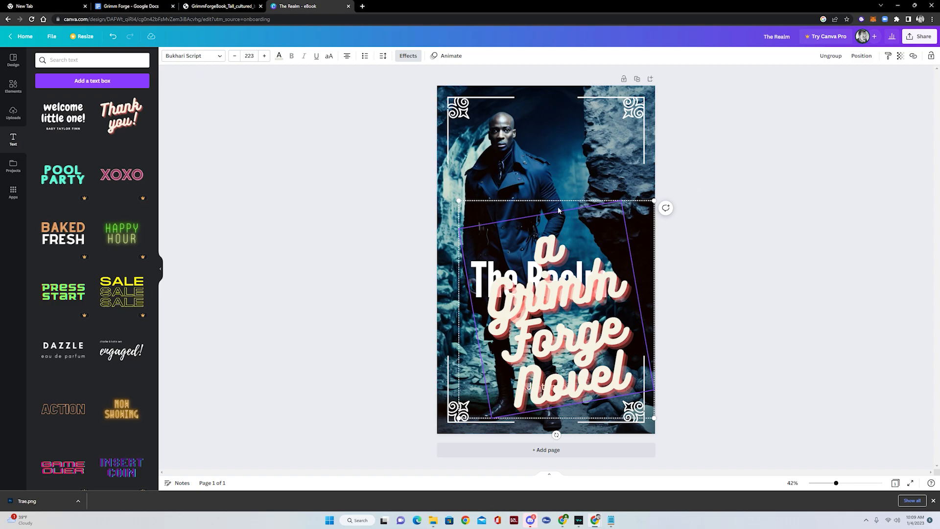
# - Delete the leftover 'you' and '!' from the tagline and move it up-left
pyautogui.click(488, 244)
pyautogui.moveTo(576, 294); pyautogui.dragTo(578, 242)
pyautogui.doubleClick(578, 241)
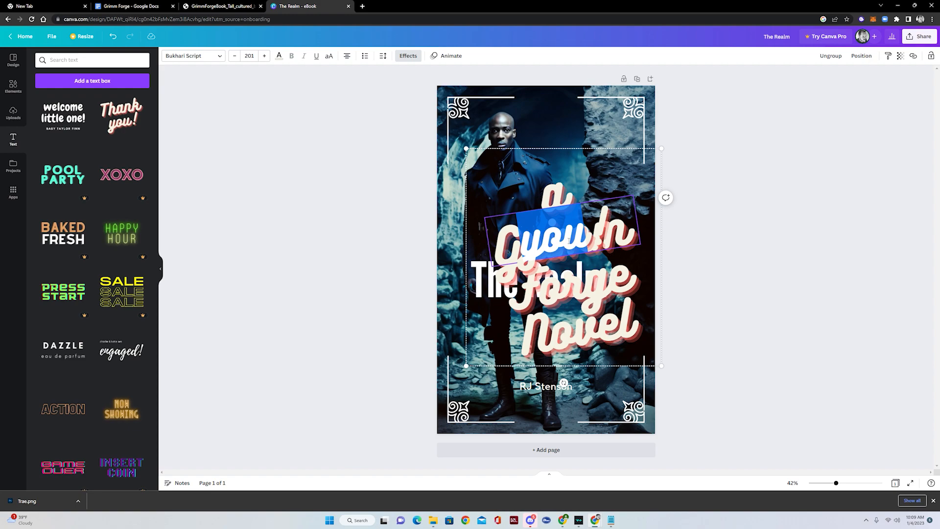
pyautogui.press('BackSpace')
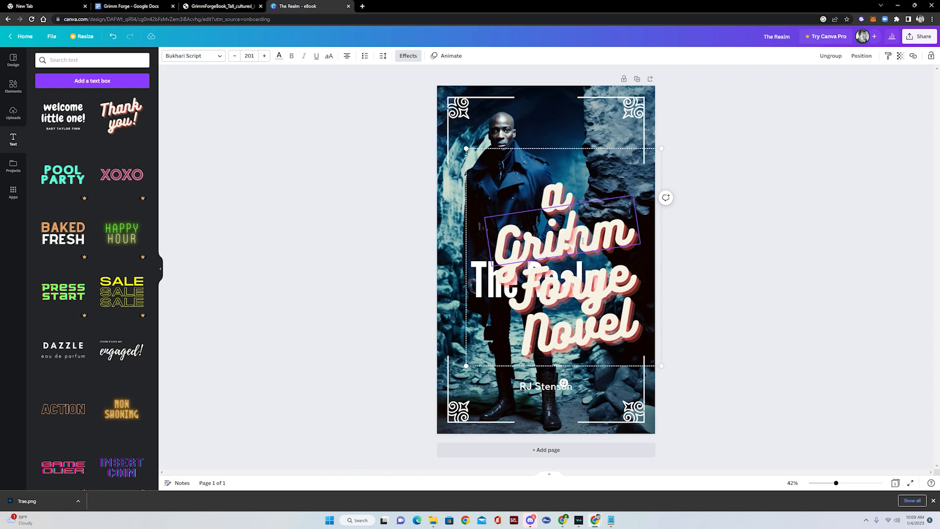
pyautogui.doubleClick(583, 241)
pyautogui.press('BackSpace')
pyautogui.moveTo(559, 198); pyautogui.dragTo(539, 165)
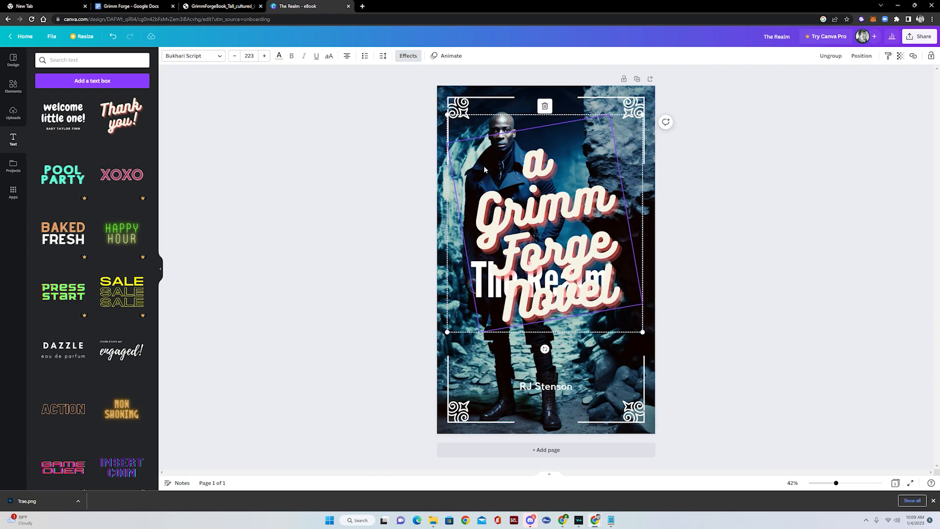
pyautogui.doubleClick(527, 172)
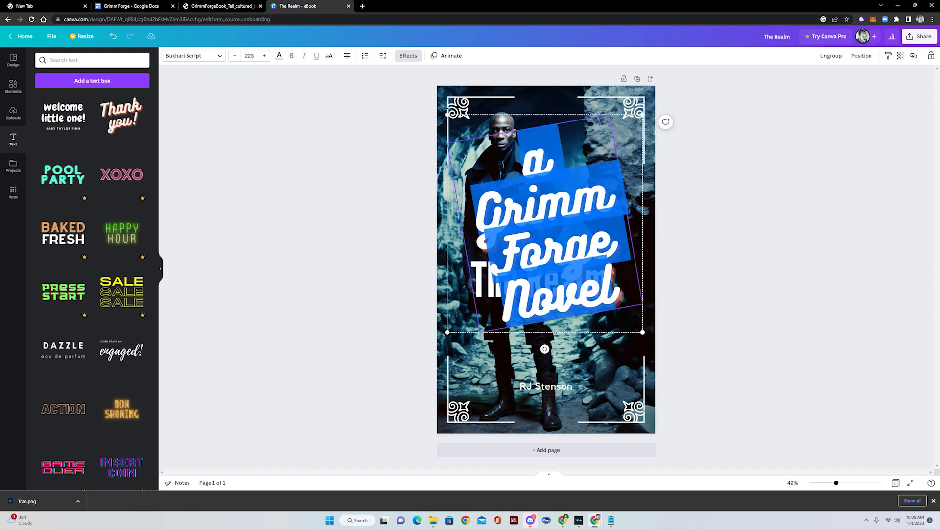
pyautogui.click(223, 58)
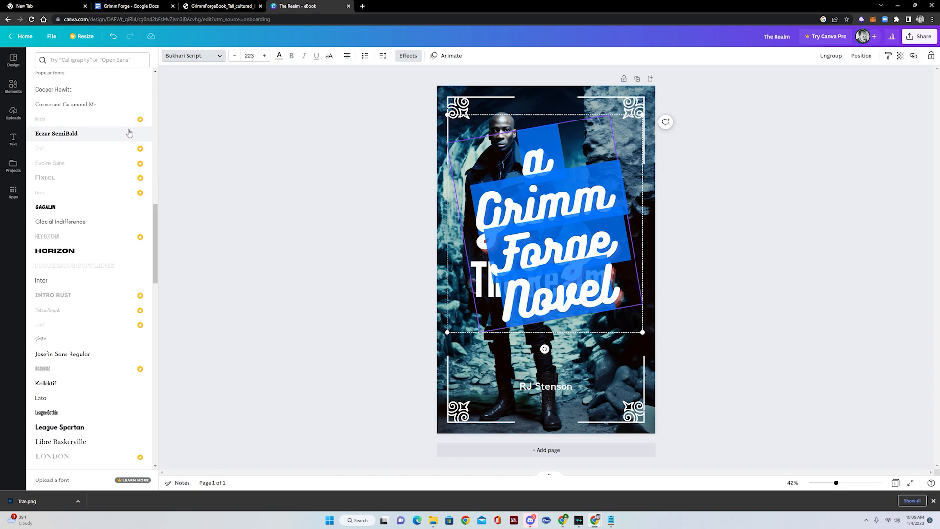
# - Set the tagline to Horizon size 42, straighten it and reposition it on the lower cover
pyautogui.click(76, 252)
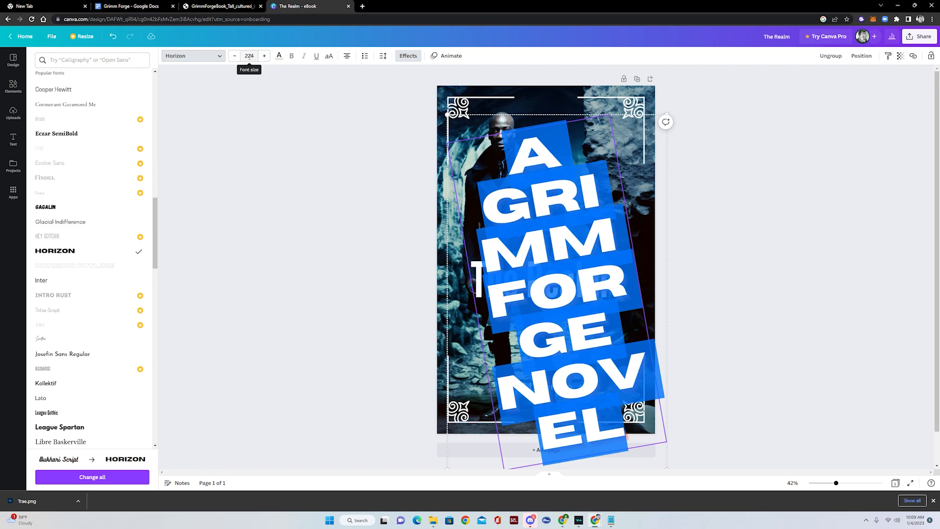
pyautogui.click(249, 56)
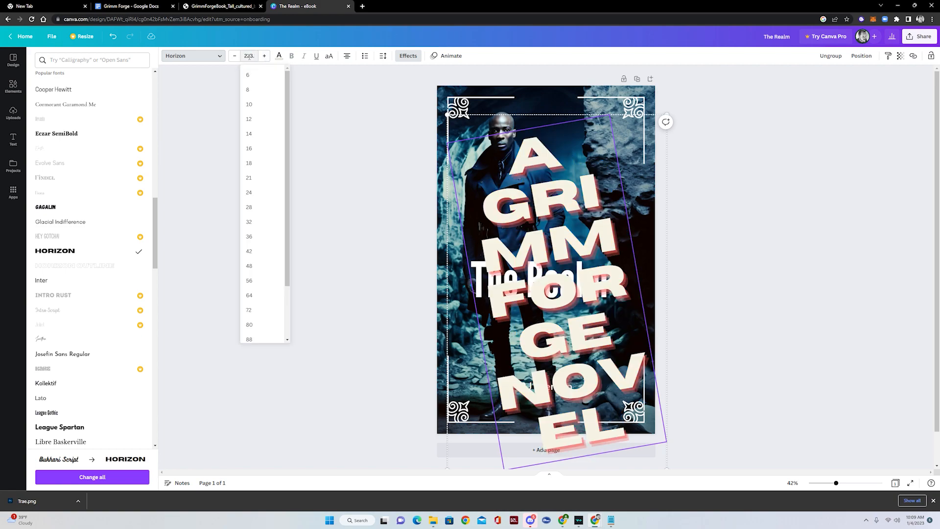
pyautogui.click(252, 251)
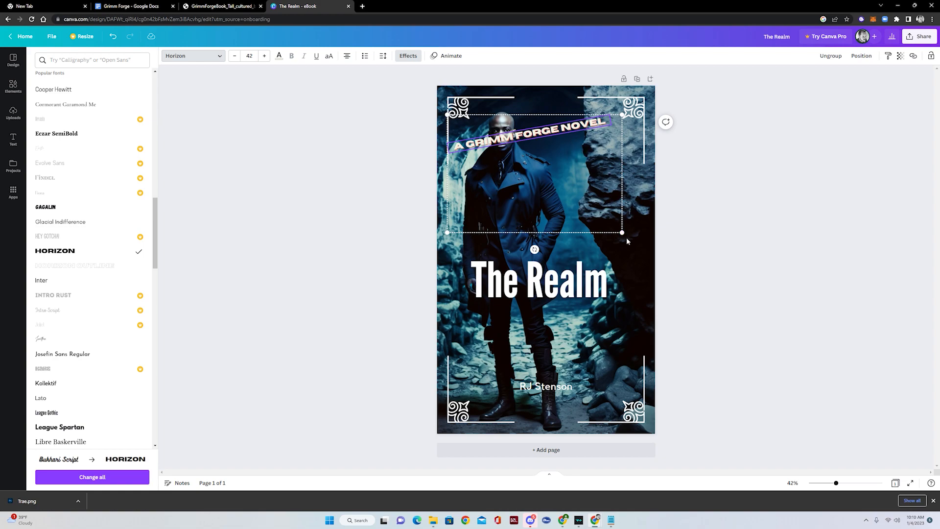
pyautogui.moveTo(535, 250); pyautogui.dragTo(520, 249)
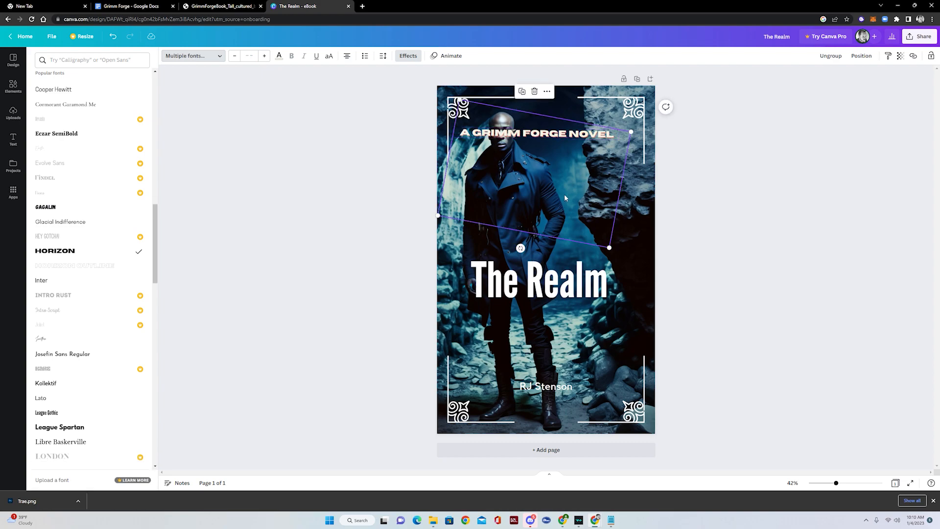
pyautogui.moveTo(573, 124); pyautogui.dragTo(575, 428)
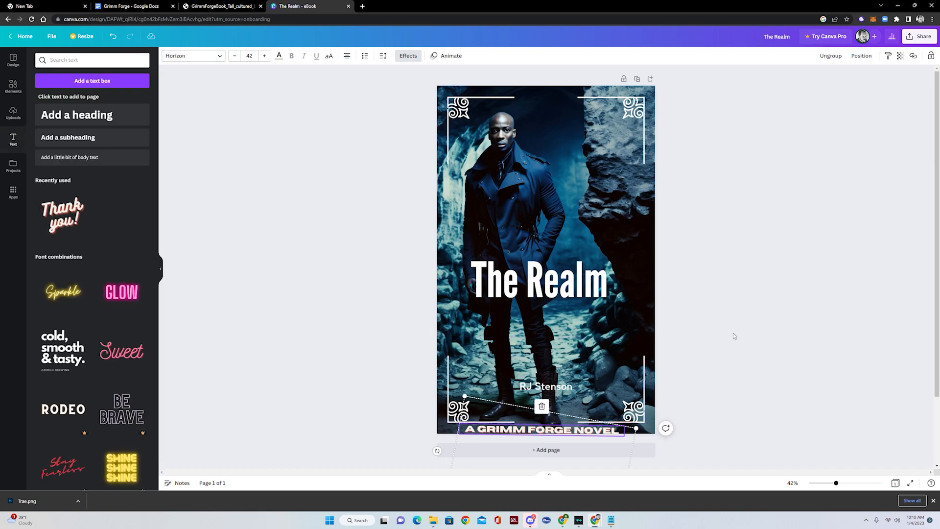
pyautogui.click(727, 319)
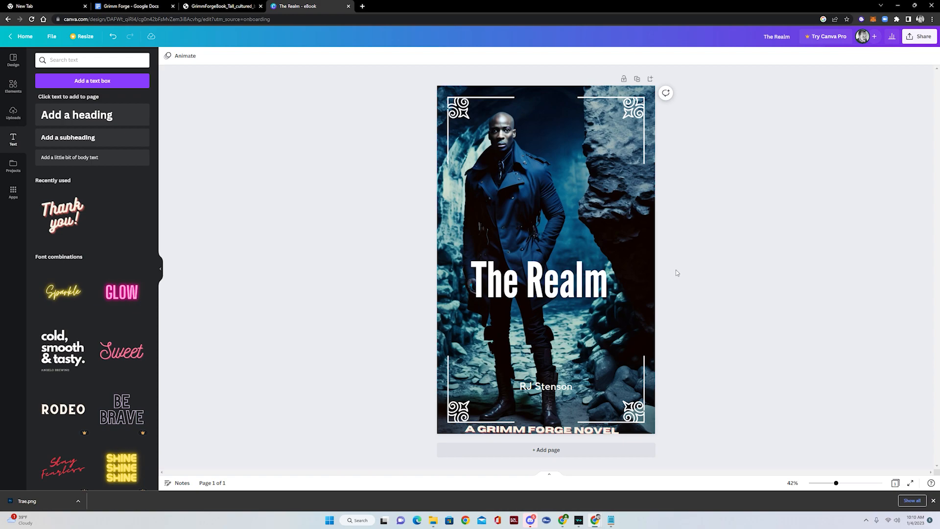
pyautogui.moveTo(605, 430); pyautogui.dragTo(605, 347)
# - Replace the old tagline with the COFFEE PLEASE text preset, retyped as 'A GRIMM FORGE NOVEL'
pyautogui.press('Delete')
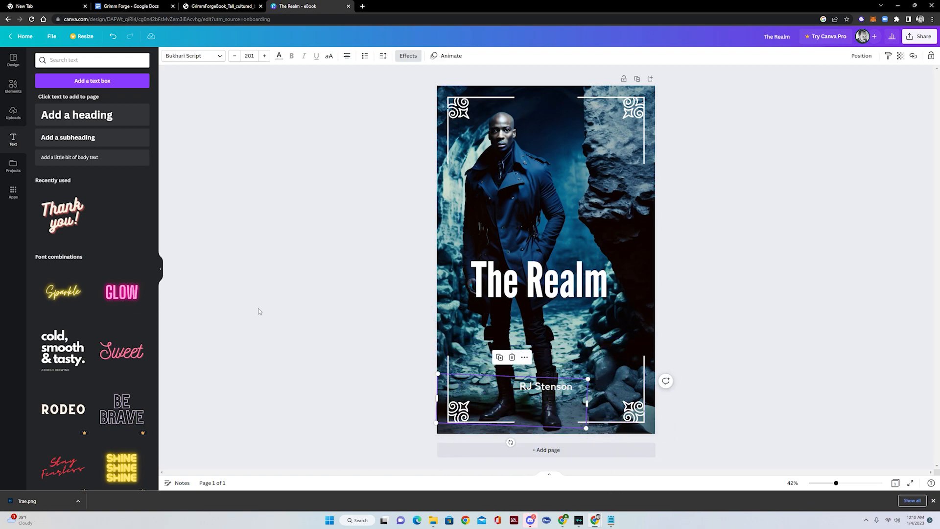
pyautogui.scroll(-4, 114, 288)
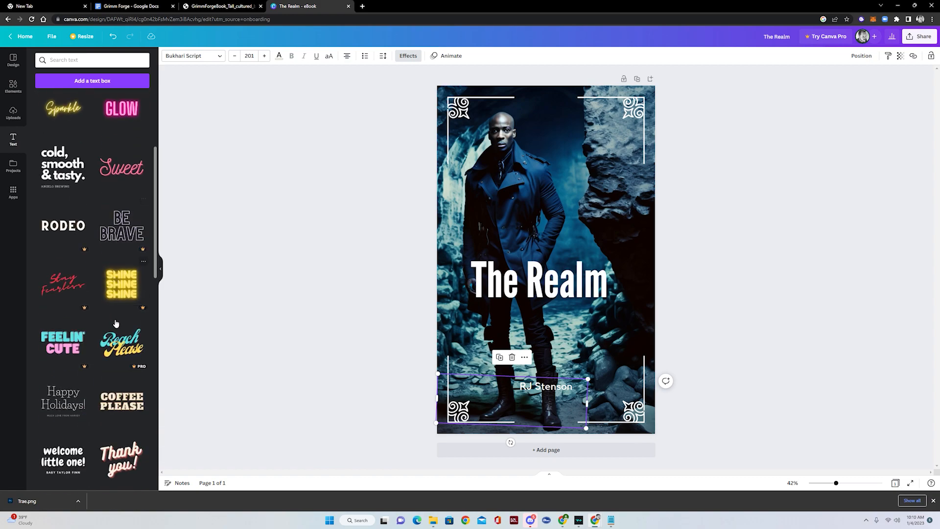
pyautogui.click(122, 400)
pyautogui.click(612, 282)
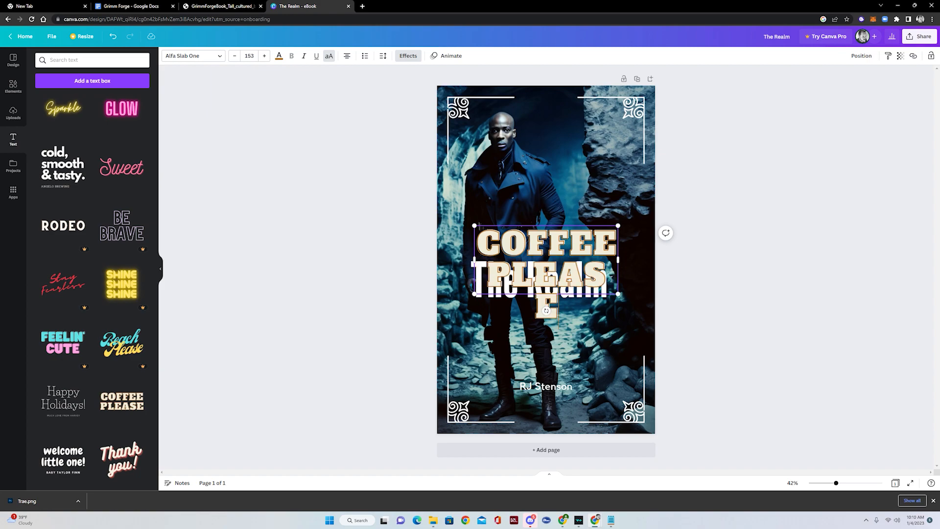
pyautogui.moveTo(558, 304); pyautogui.dragTo(479, 280)
pyautogui.write('A GR')
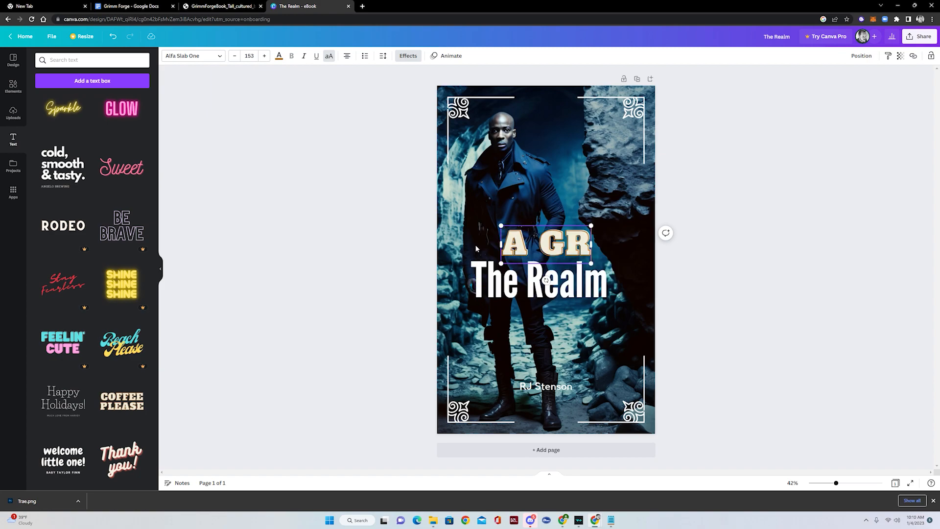
pyautogui.write('IMM FORGE NOVEL')
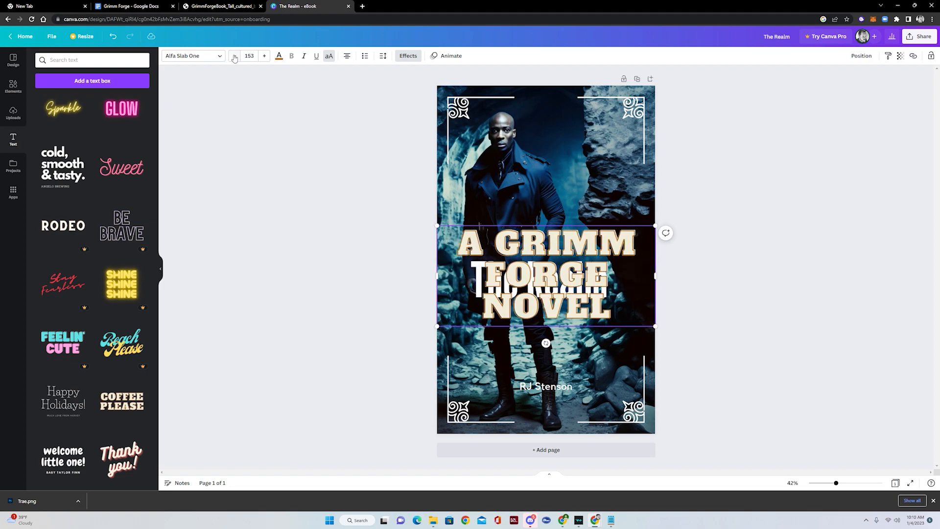
# - Set the tagline to size 42, then enlarge it by its corner to about 60
pyautogui.click(249, 55)
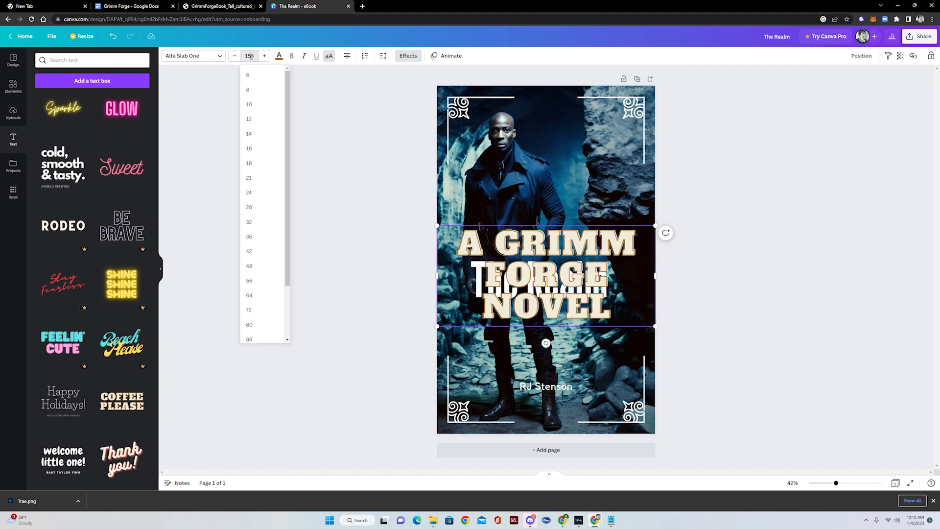
pyautogui.click(249, 250)
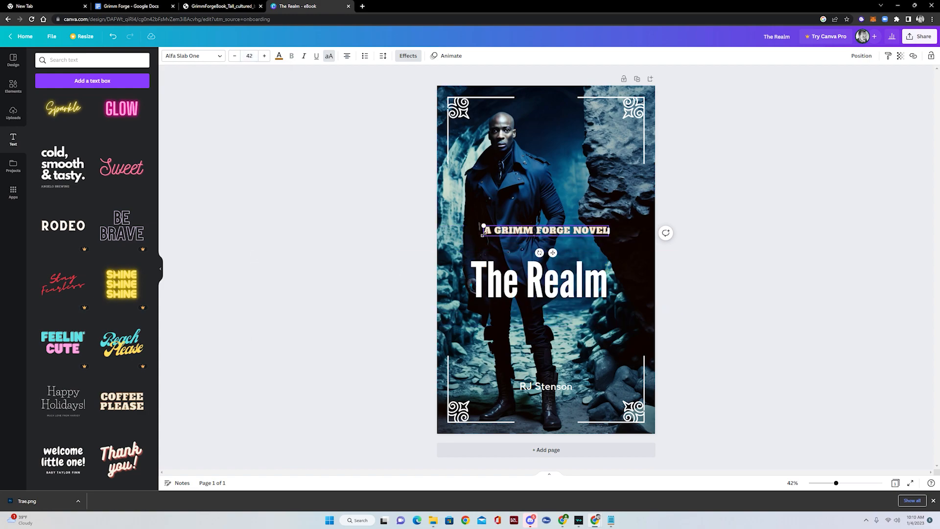
pyautogui.moveTo(483, 234); pyautogui.dragTo(430, 240)
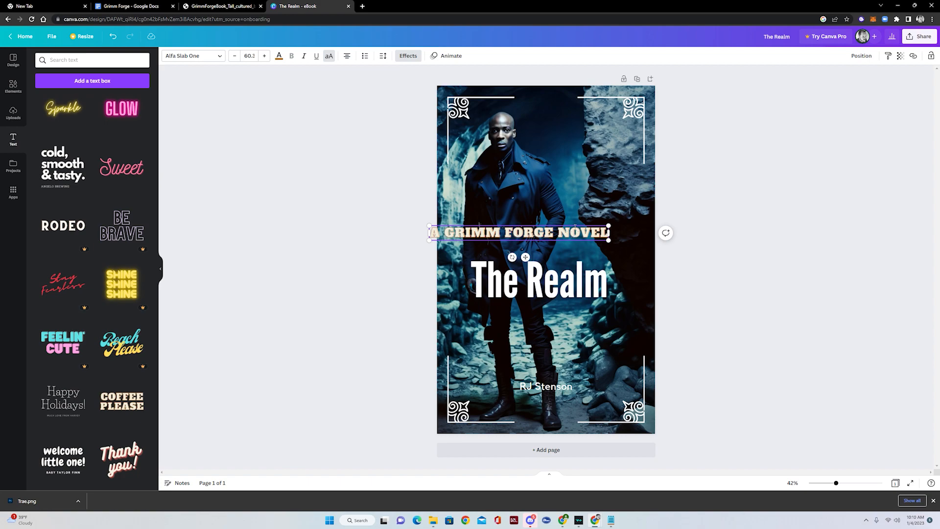
pyautogui.click(279, 55)
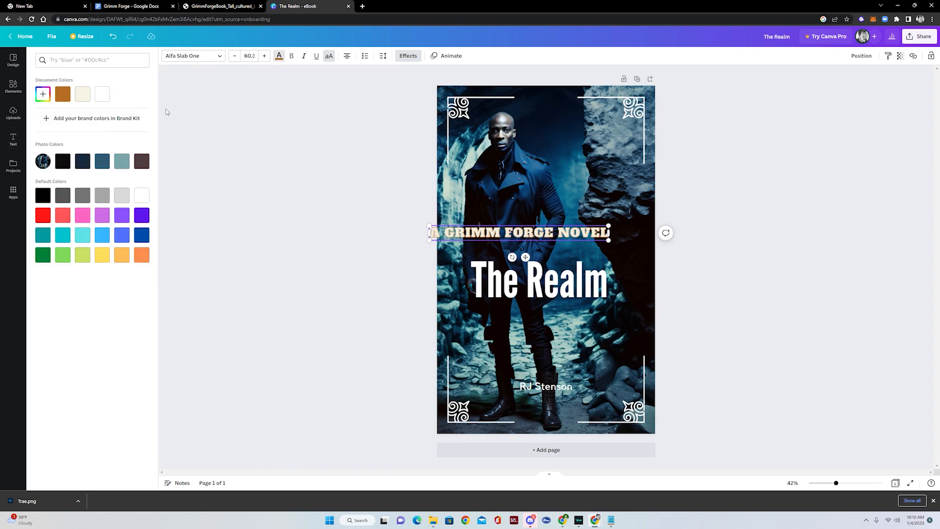
pyautogui.click(146, 197)
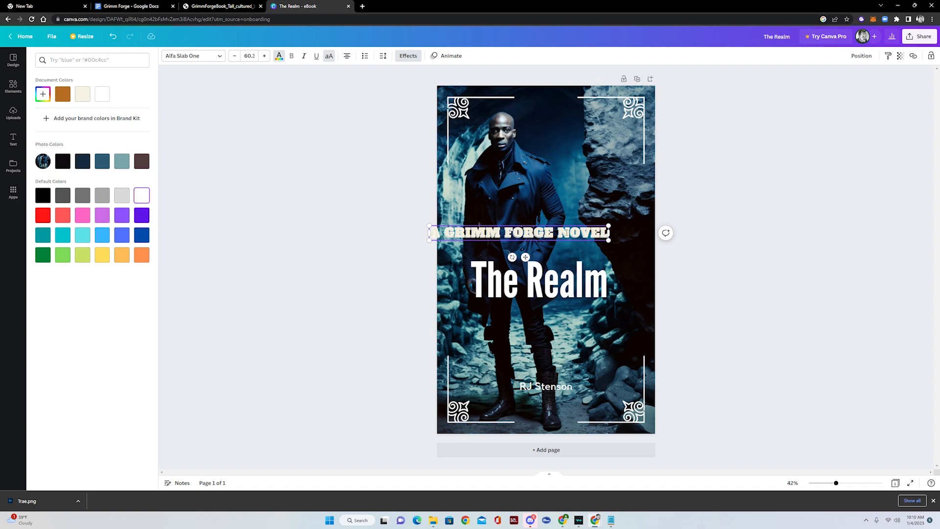
pyautogui.moveTo(560, 225); pyautogui.dragTo(605, 423)
pyautogui.click(619, 205)
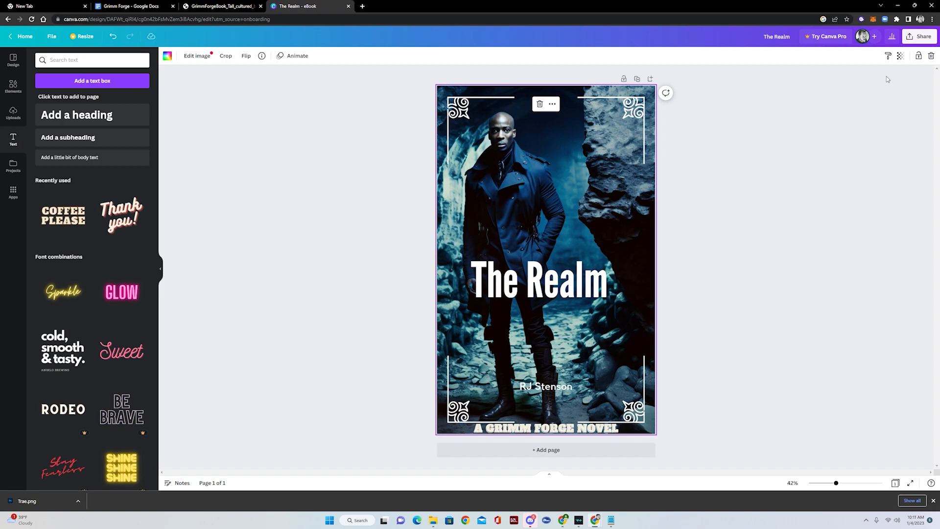
# - Download the cover with PNG as the file type
pyautogui.click(910, 35)
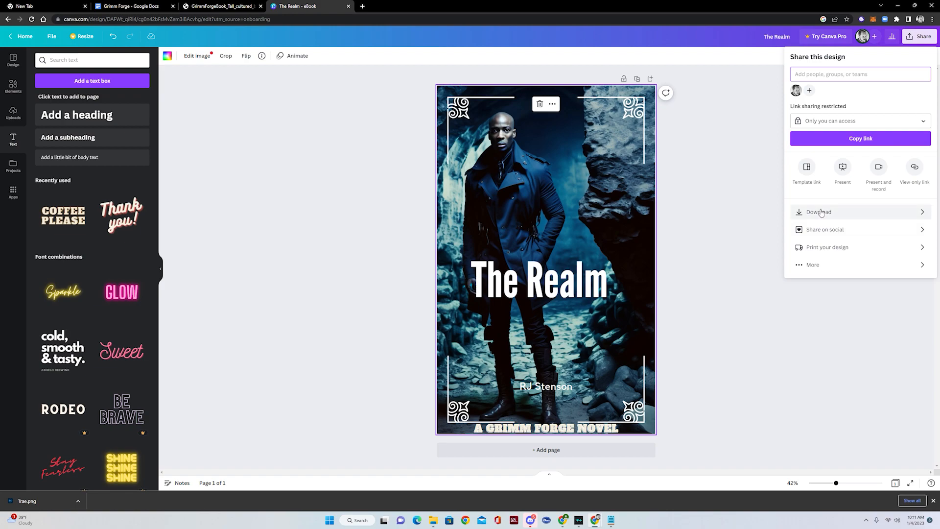
pyautogui.click(845, 214)
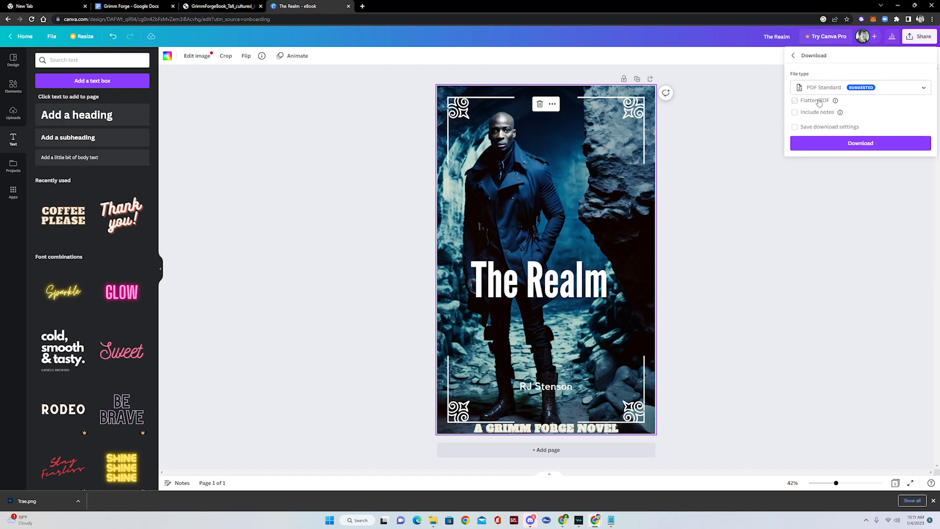
pyautogui.click(921, 91)
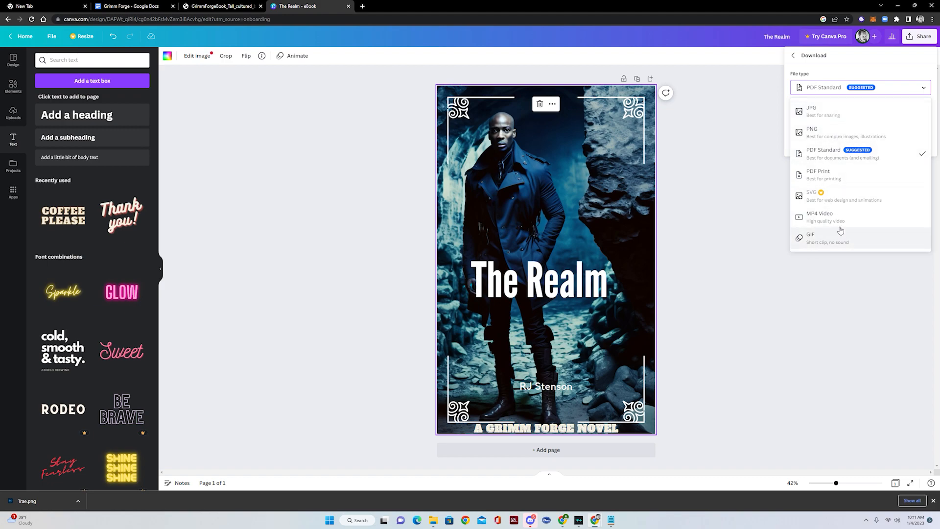
pyautogui.click(840, 133)
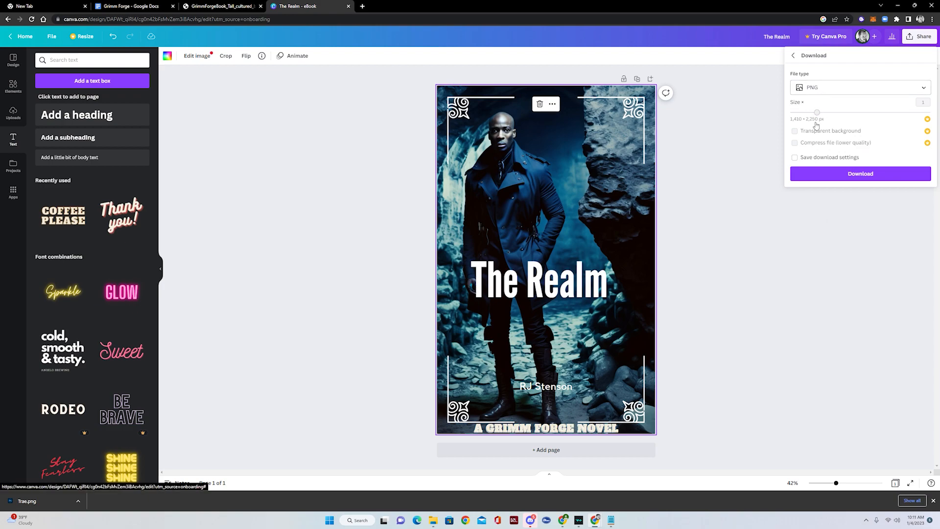
pyautogui.click(861, 174)
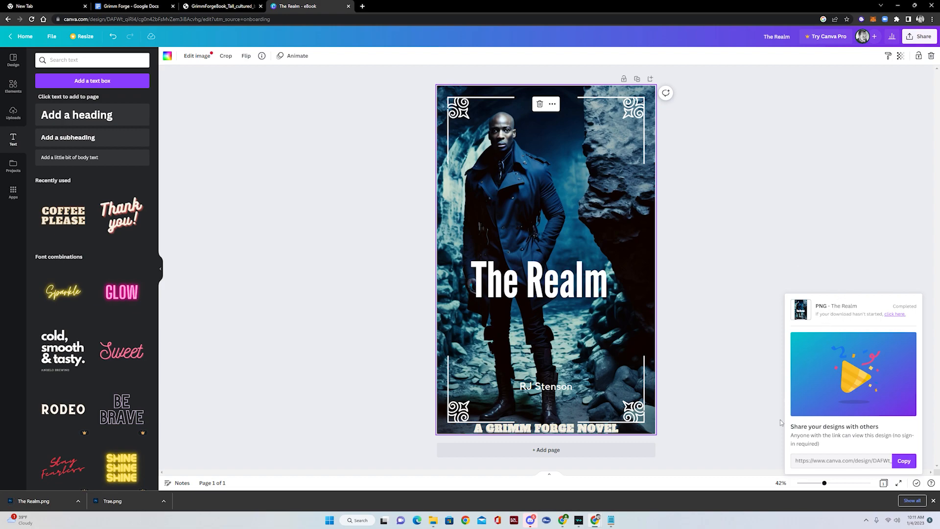
# - Show the downloaded The Realm.png in its folder
pyautogui.click(47, 499)
pyautogui.click(79, 501)
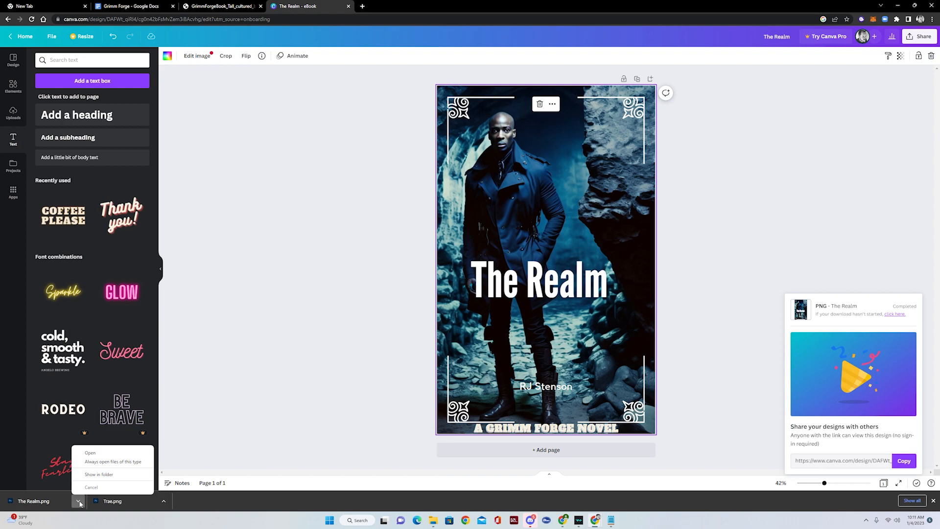
pyautogui.click(97, 478)
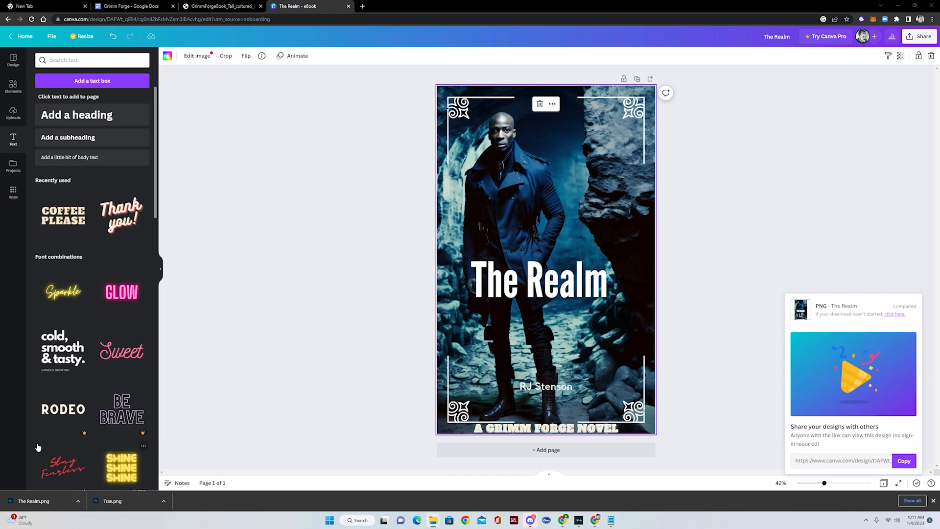